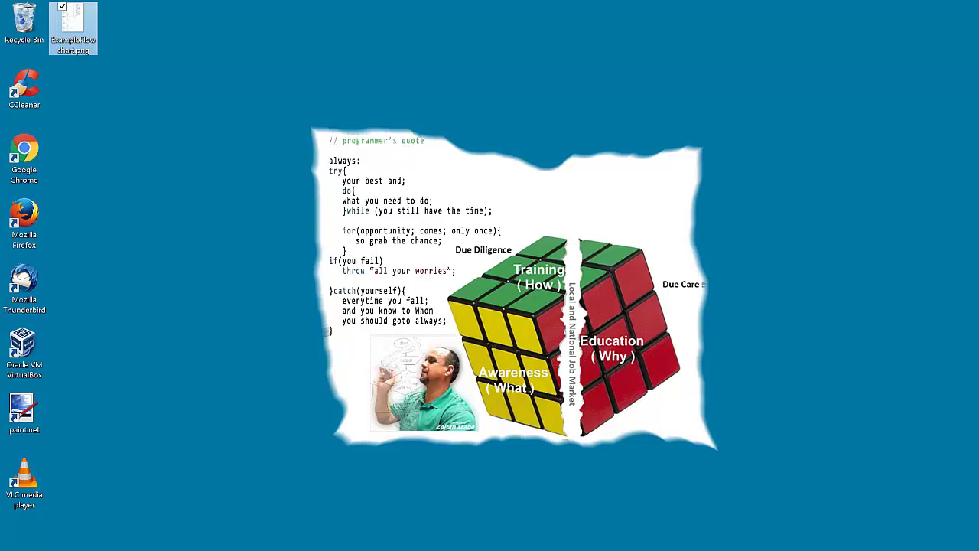
Open the SourceForge page of Dia Diagram Editor in the browser and view the search results for "dia flowchart portable"
click(239, 512)
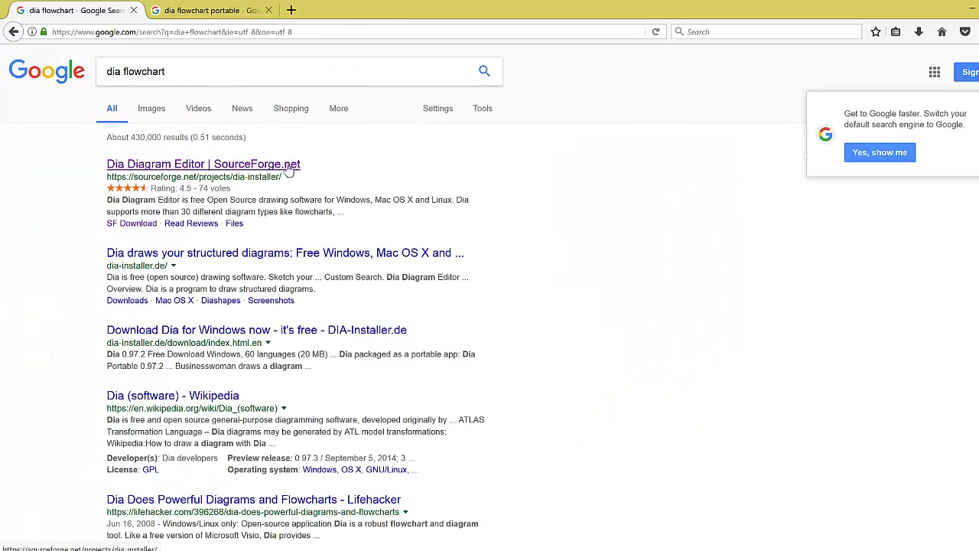
click(222, 166)
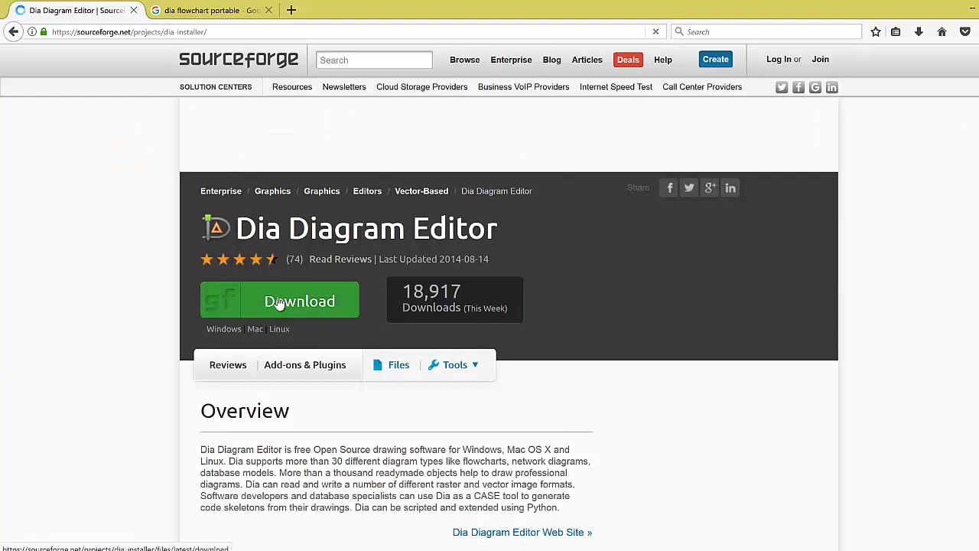
click(197, 12)
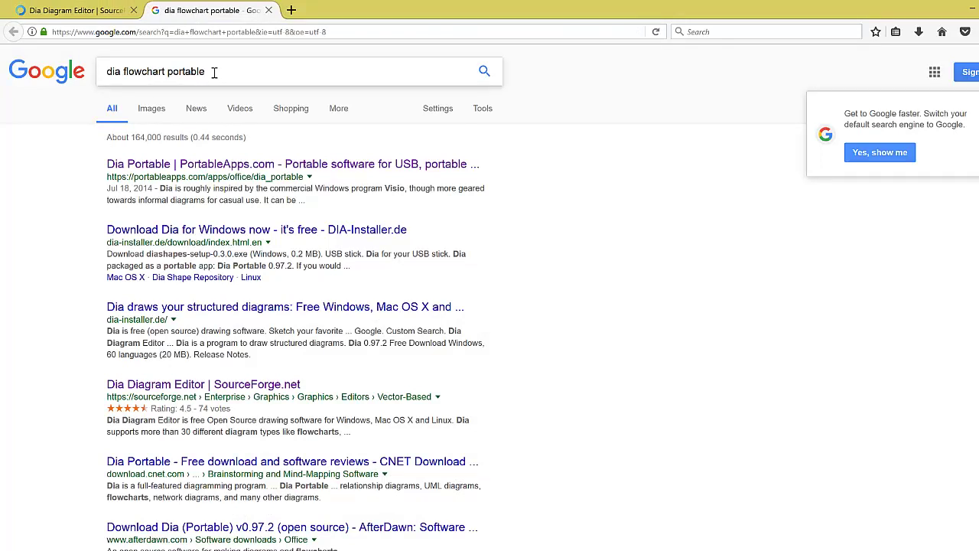
drag(182, 72, 105, 72)
click(106, 72)
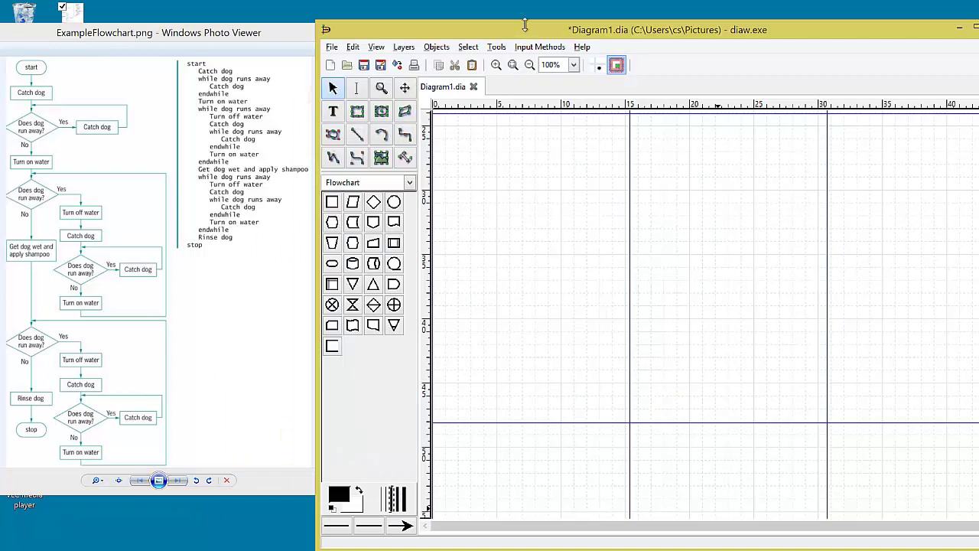
In Dia, display the UML shape sheet and return to the Flowchart sheet
drag(524, 33, 524, 14)
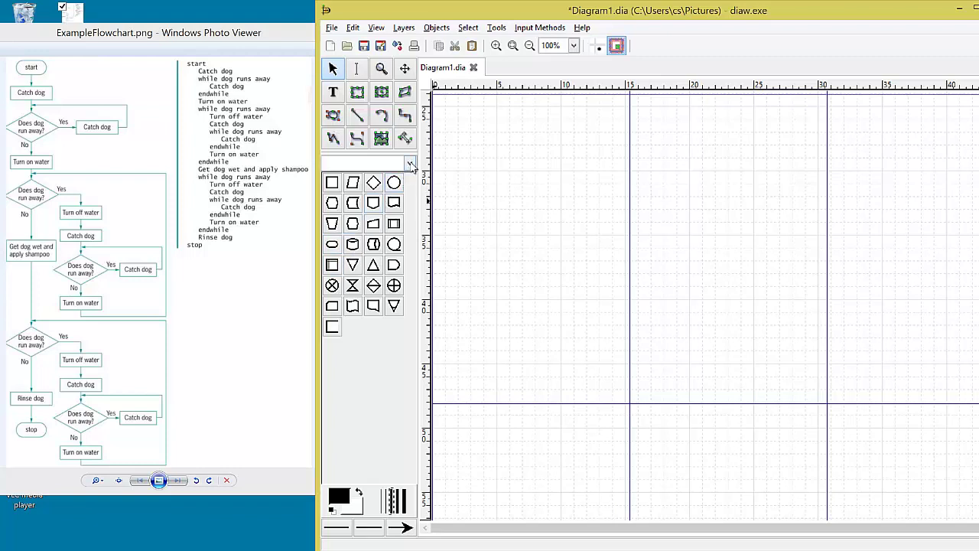
click(412, 165)
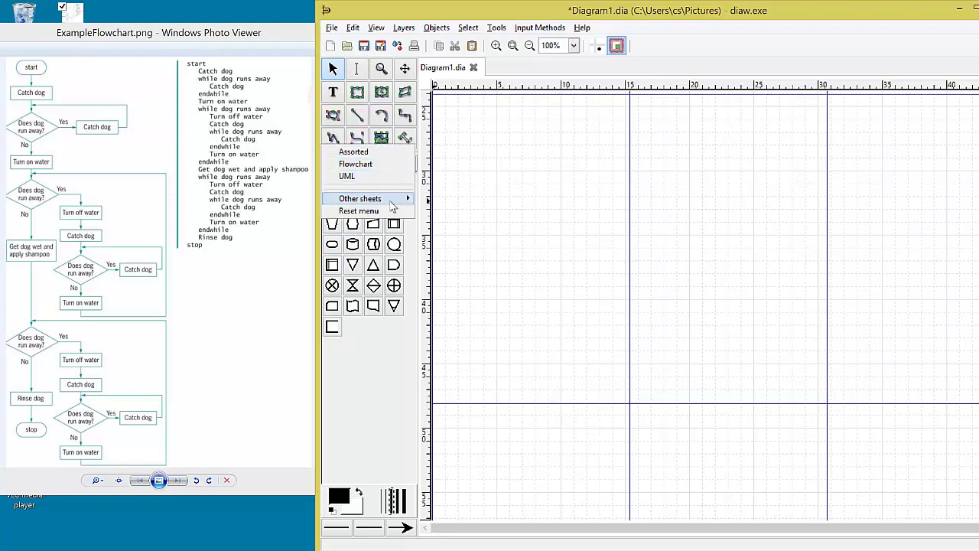
mouse_move(398, 203)
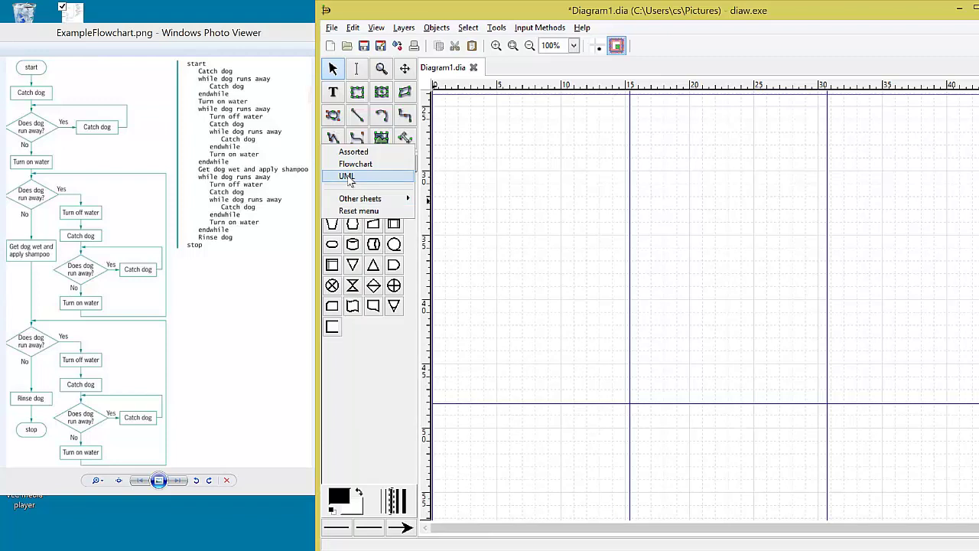
click(349, 178)
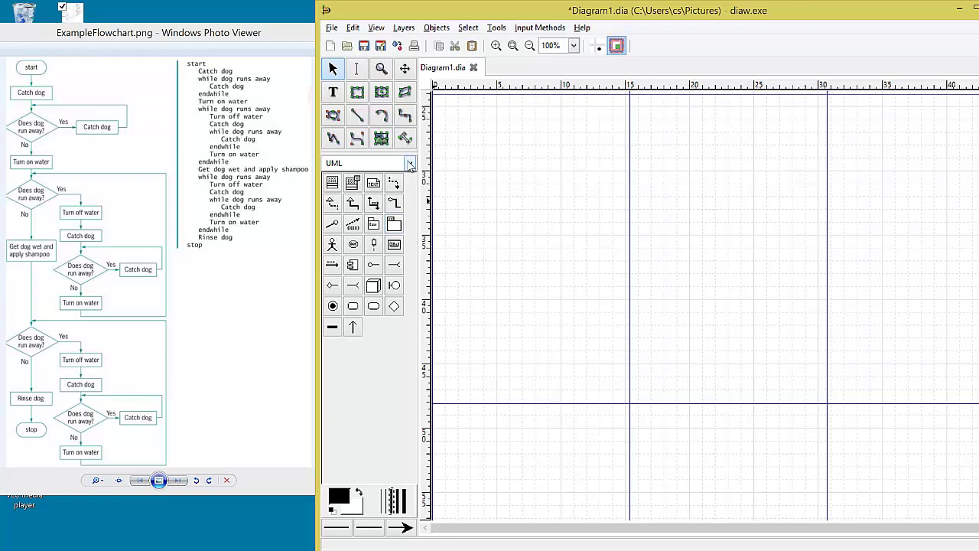
click(410, 165)
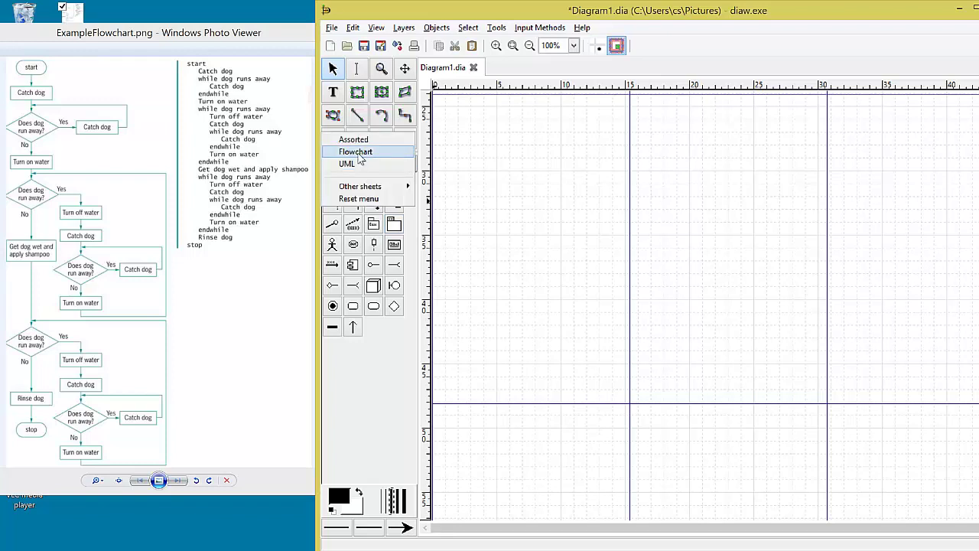
click(357, 152)
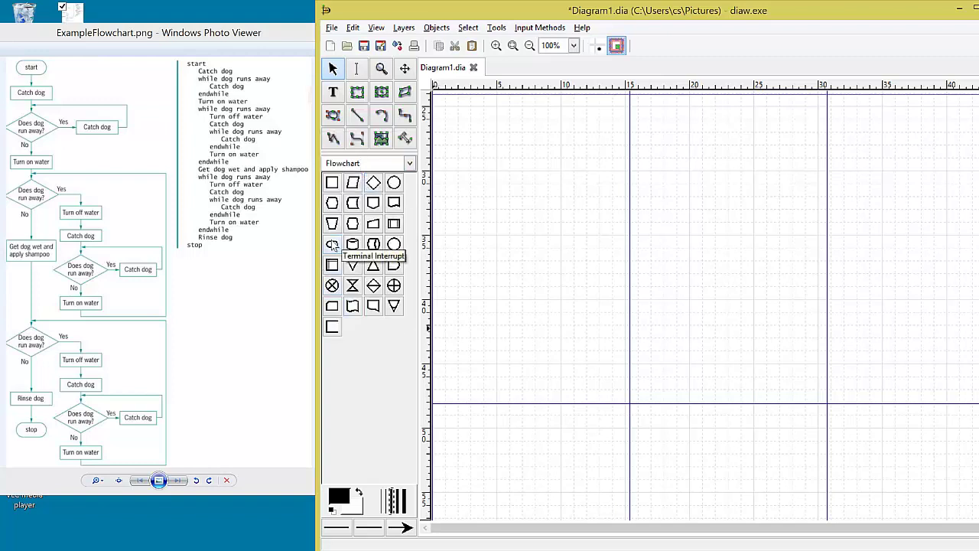
Place a Terminal Interrupt shape labelled "start" near the top of the page's left column
click(333, 245)
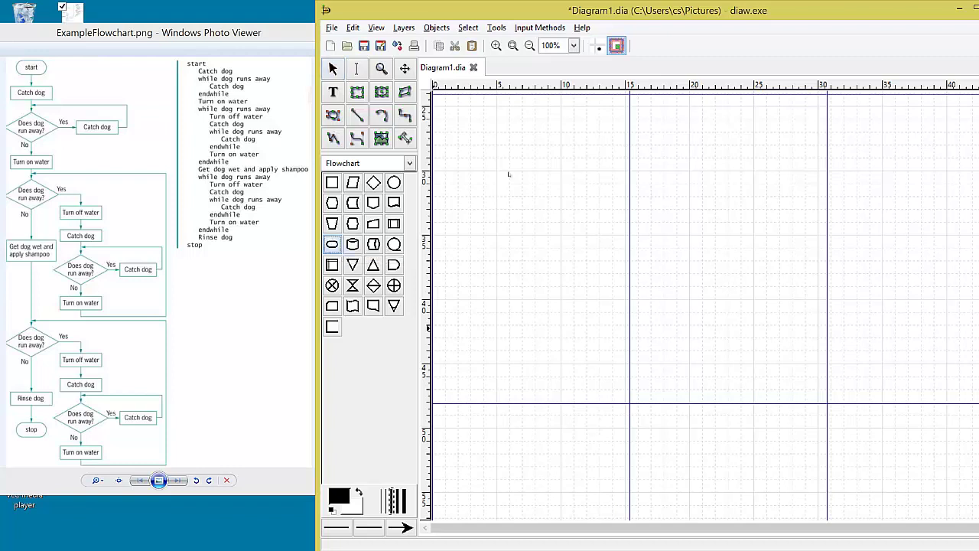
click(548, 137)
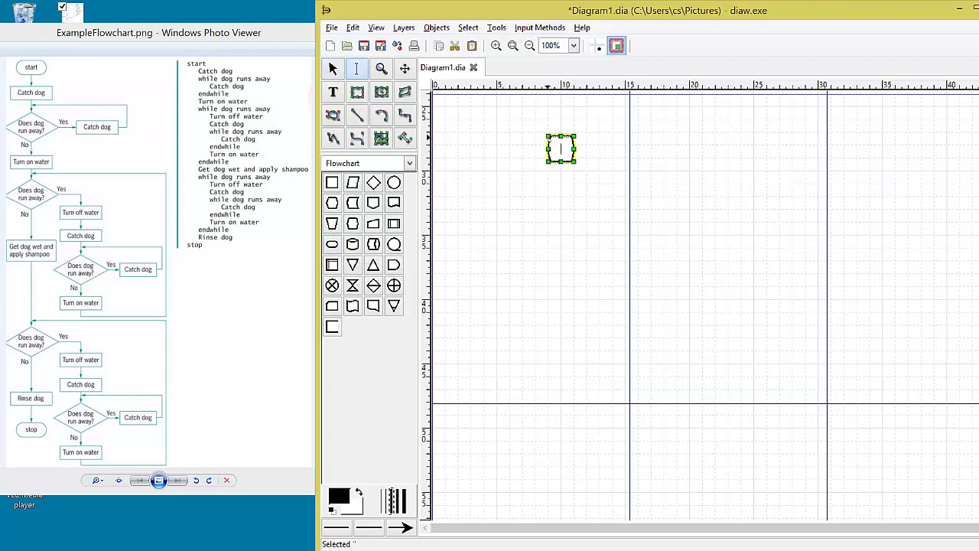
text(start)
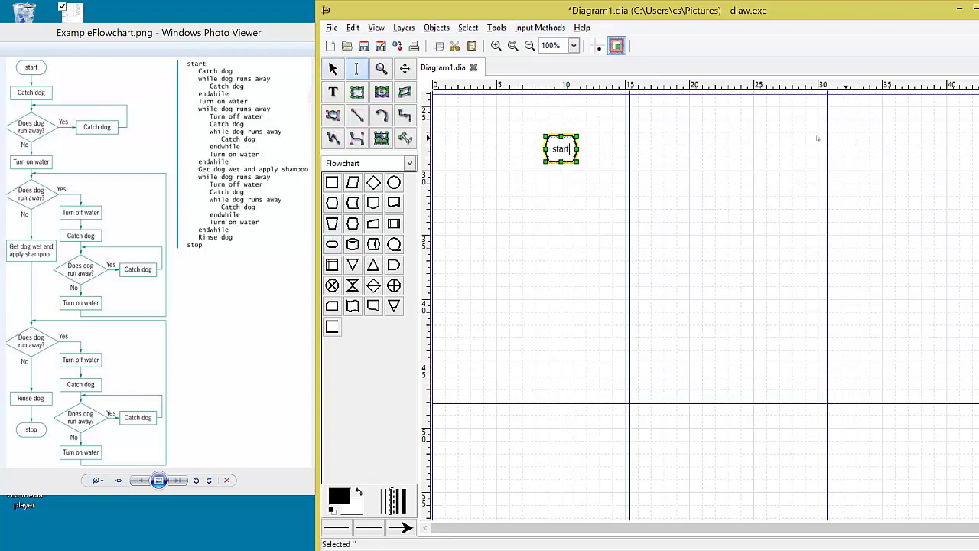
click(490, 230)
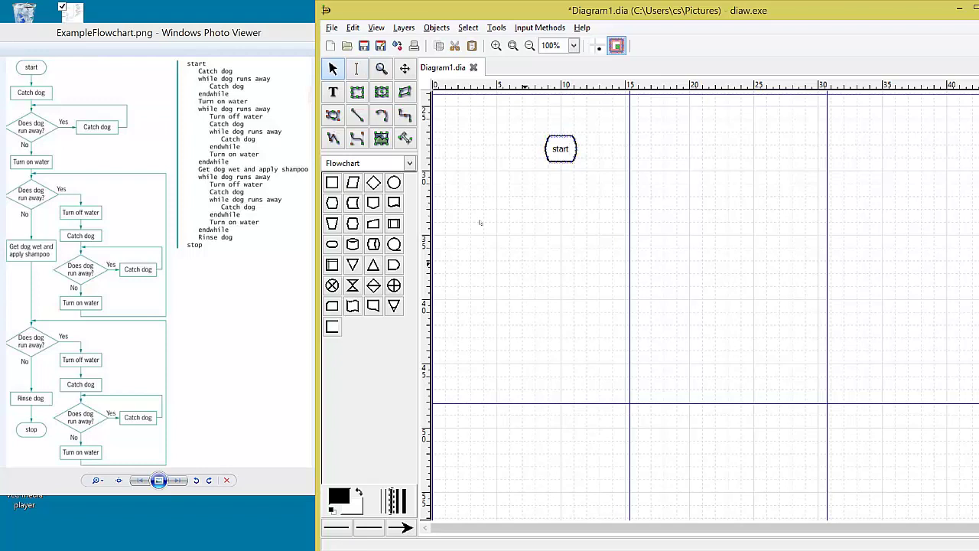
Place a second Terminal Interrupt shape labelled "stop" well below the start shape
click(333, 245)
click(550, 458)
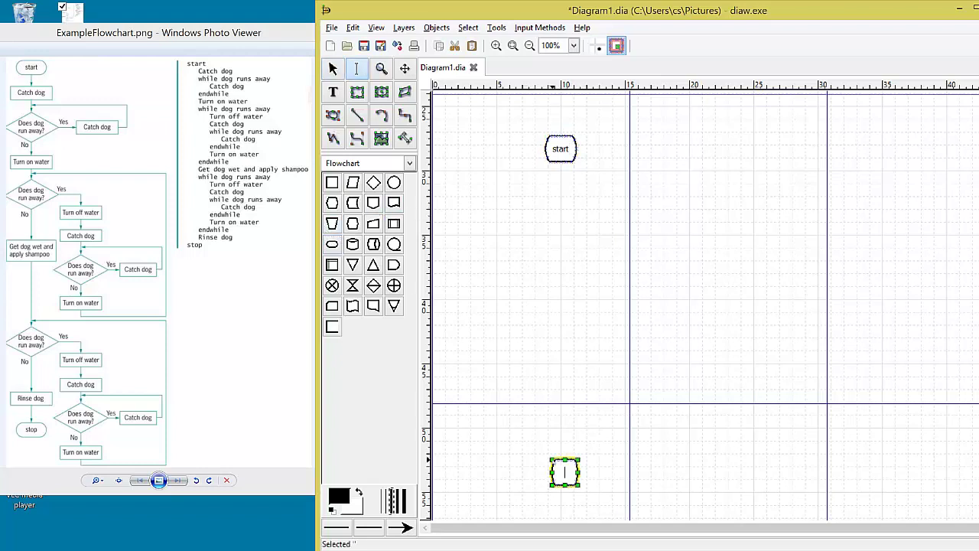
text(stop)
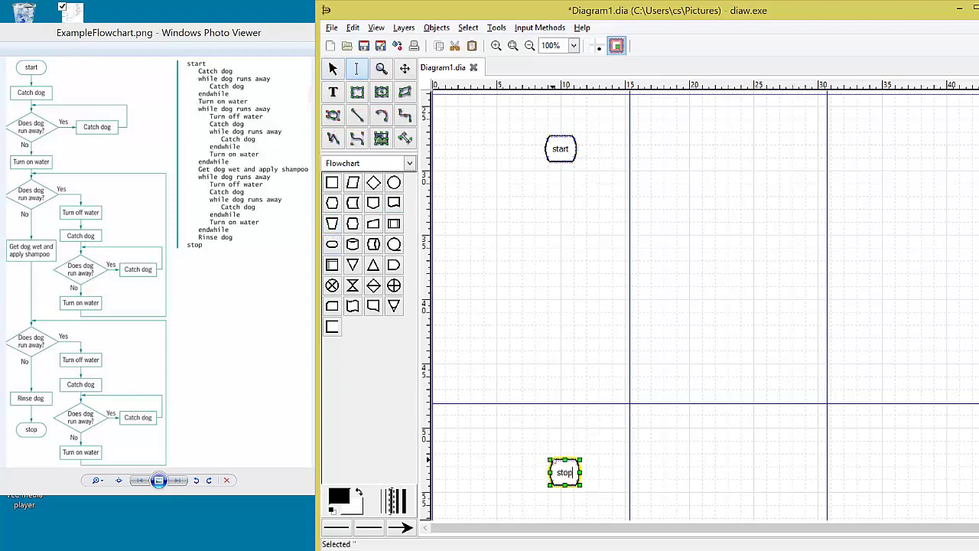
click(636, 430)
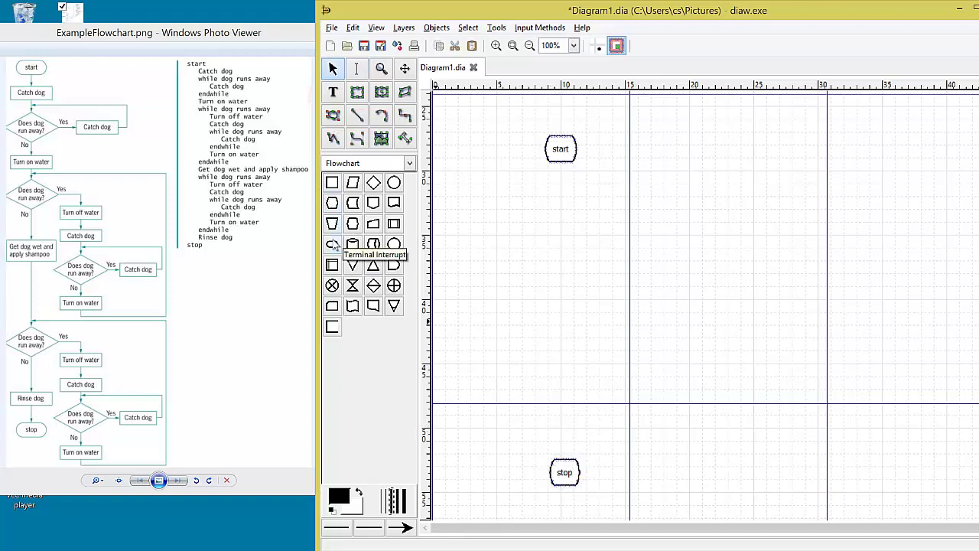
Add an unlabelled Terminal Interrupt shape between start and stop, and delete it again
click(334, 245)
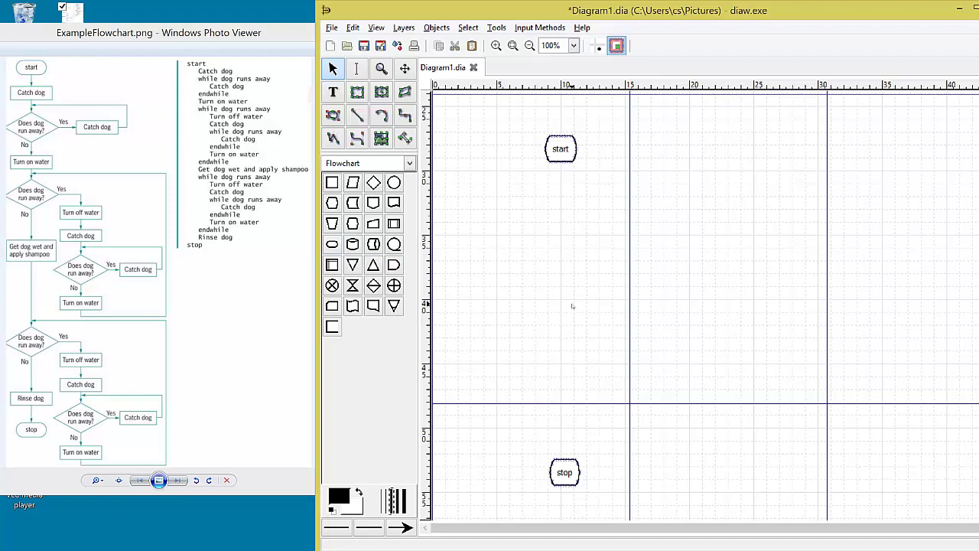
click(334, 246)
click(551, 318)
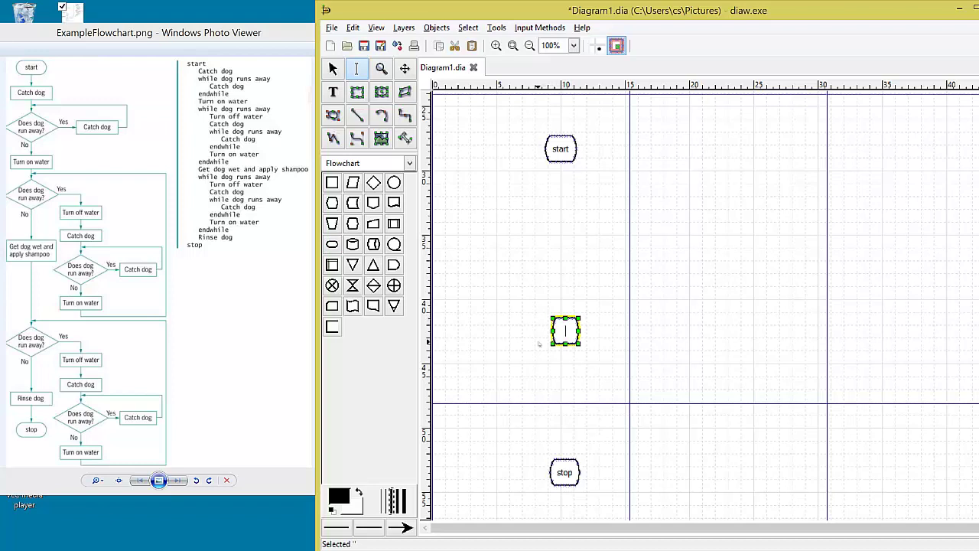
click(539, 344)
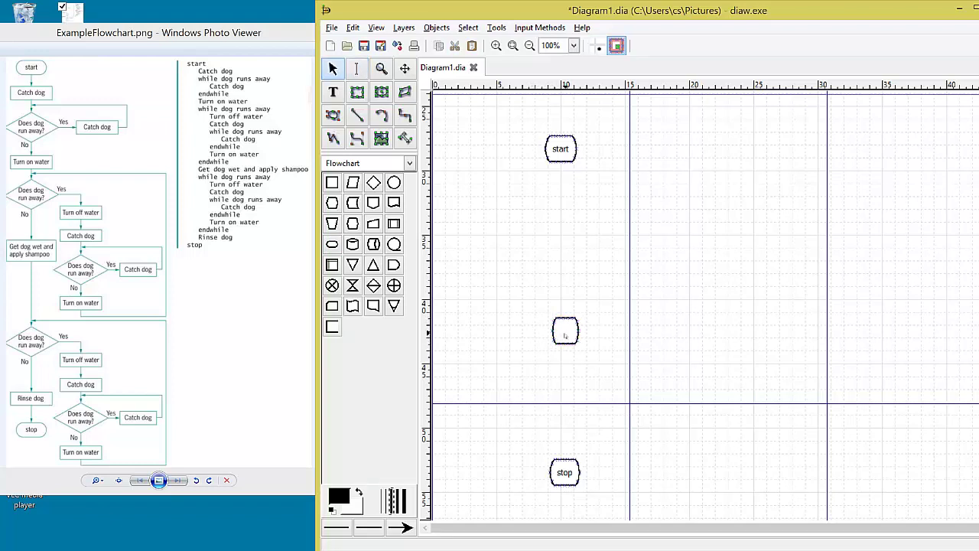
click(568, 337)
key(Delete)
Edit the start shape's label by appending the words "add text"
click(563, 152)
click(598, 170)
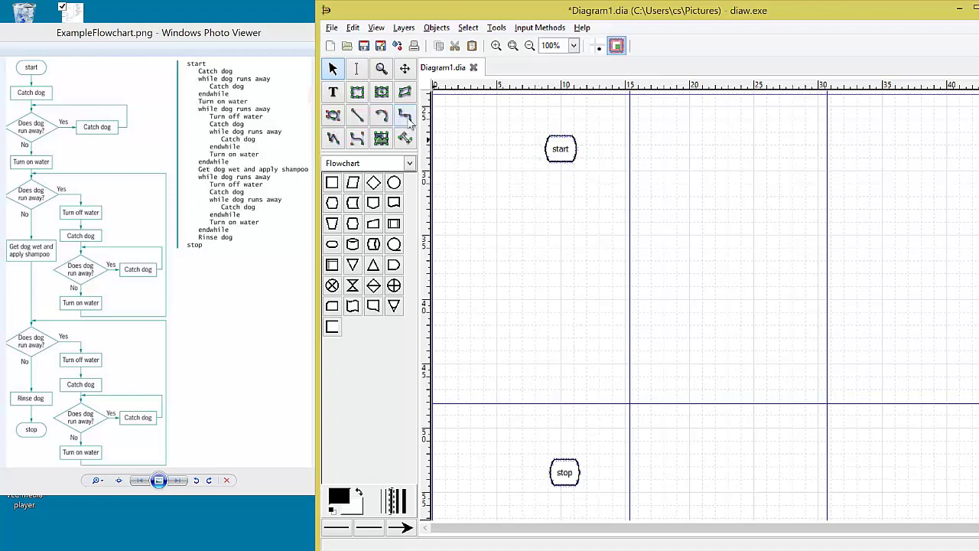
click(356, 71)
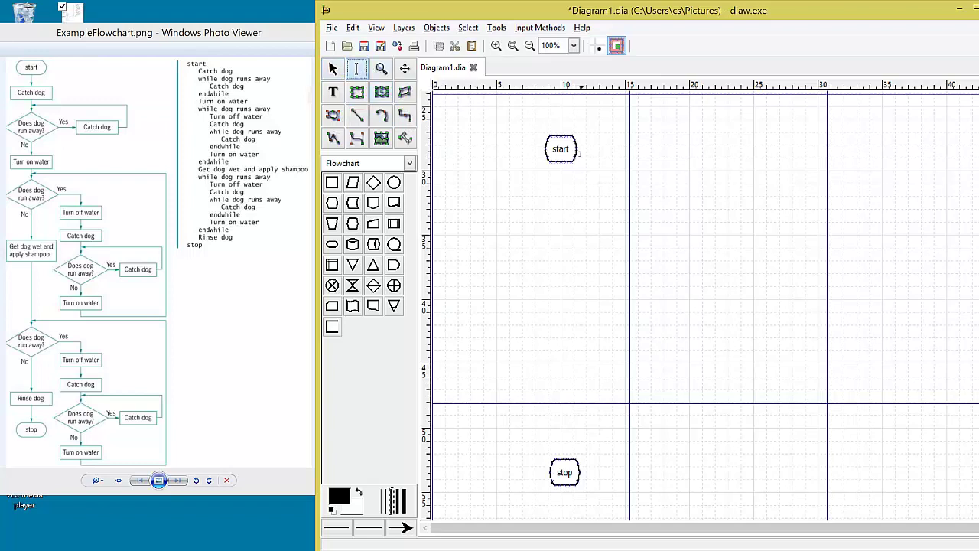
click(562, 149)
text(add text)
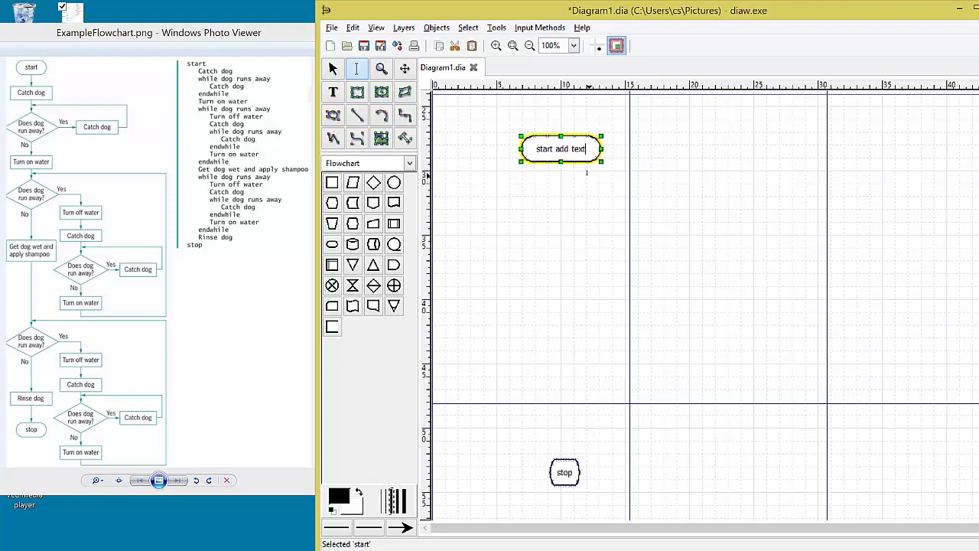
Erase the appended words so that the upper terminal's label reads "start"
key(BackSpace)
key(BackSpace)
key(BackSpace)
key(BackSpace)
key(BackSpace)
key(BackSpace)
key(BackSpace)
key(BackSpace)
key(BackSpace)
click(555, 197)
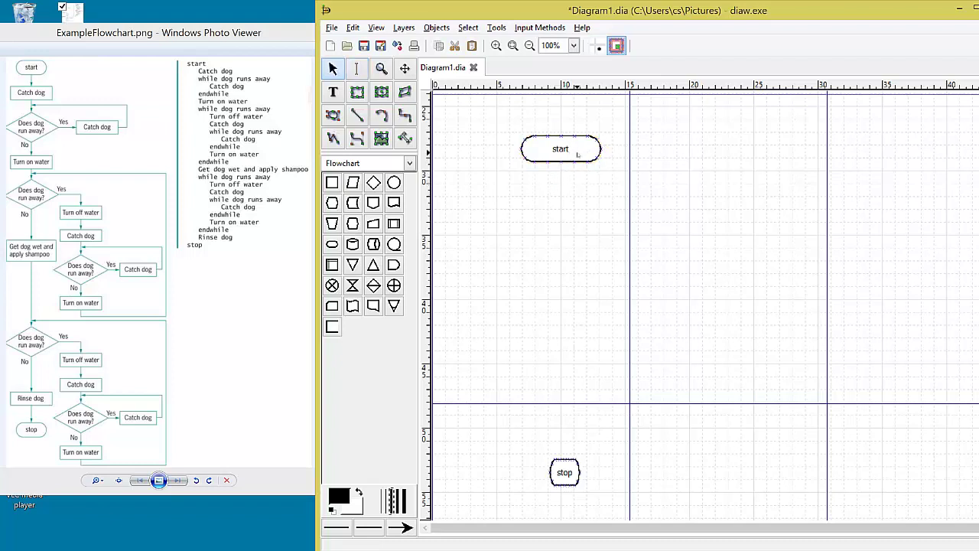
Narrow the start shape to fit its label and move it slightly higher, in line above the stop shape
click(578, 155)
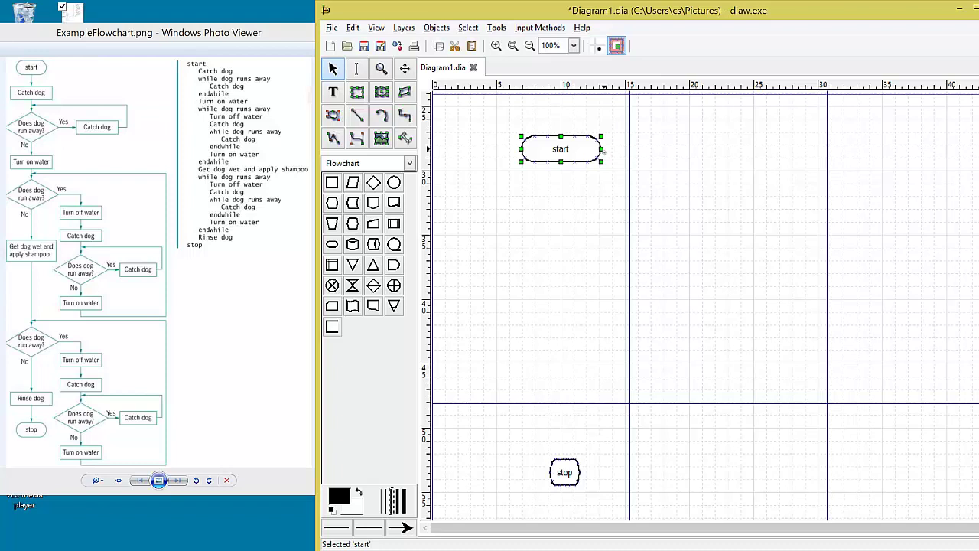
drag(603, 150, 594, 151)
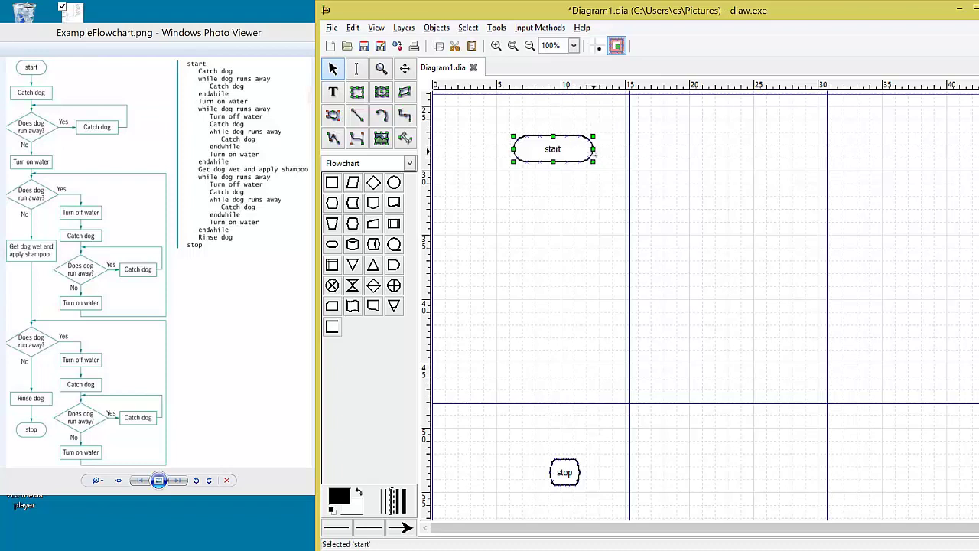
click(603, 152)
click(593, 149)
drag(593, 149, 561, 128)
click(549, 200)
click(569, 187)
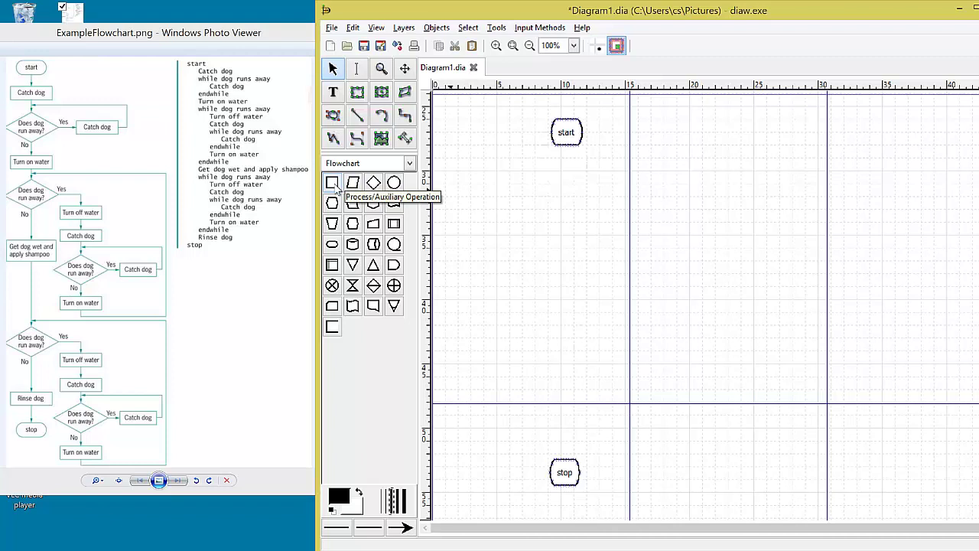
Place a Process/Auxiliary Operation box labelled "Catch Dog" below start and shift it slightly up and to the right
click(336, 188)
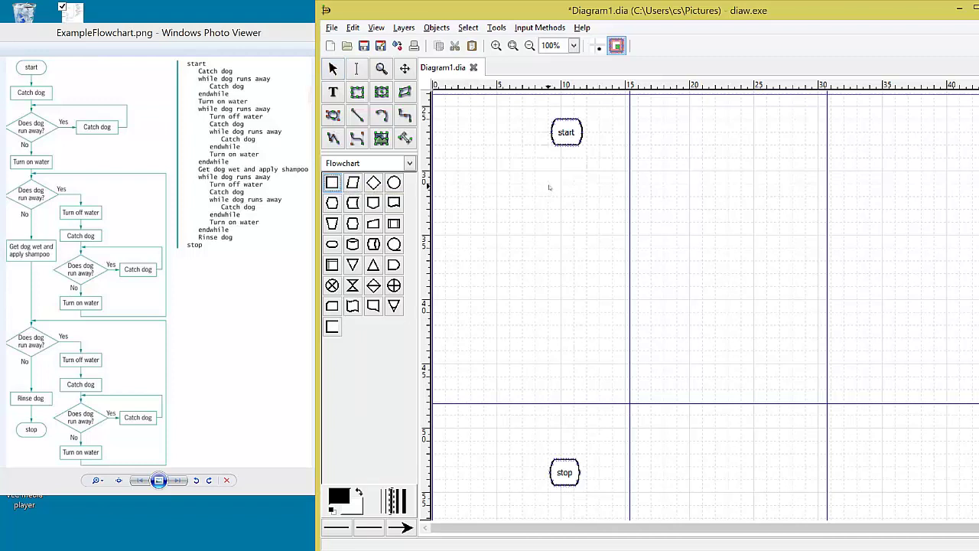
click(549, 172)
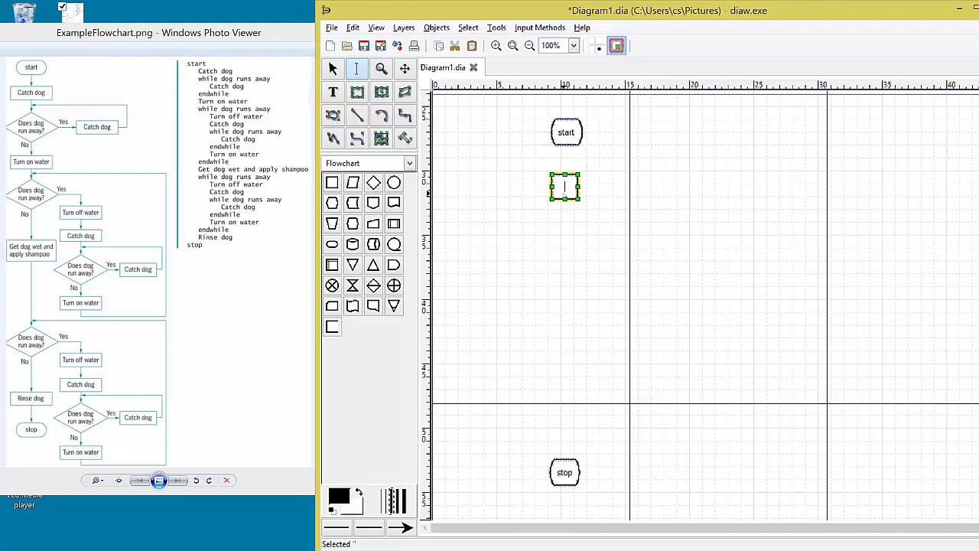
text(Catch Dog)
click(579, 247)
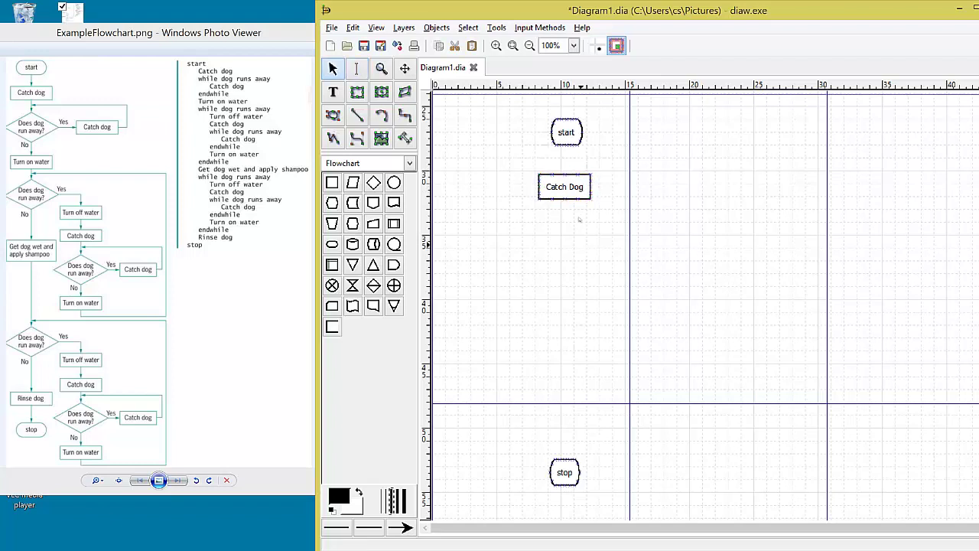
click(567, 182)
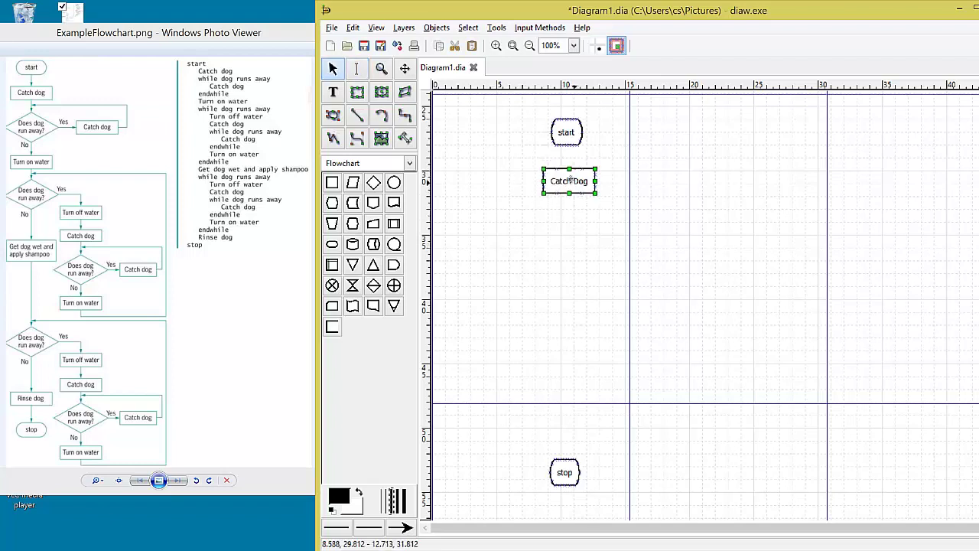
click(580, 225)
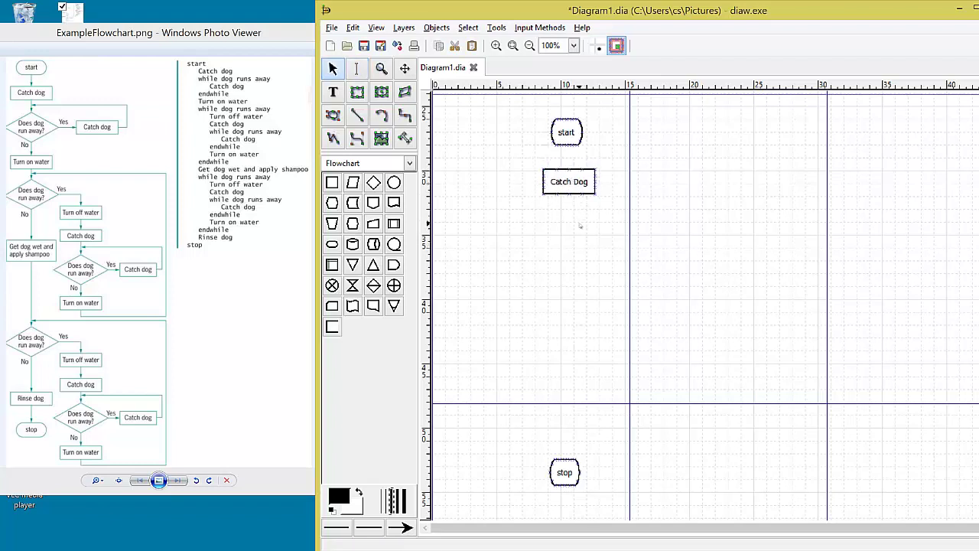
Place a Decision diamond below the Catch Dog box with "while" and "x<20" on two lines
click(376, 188)
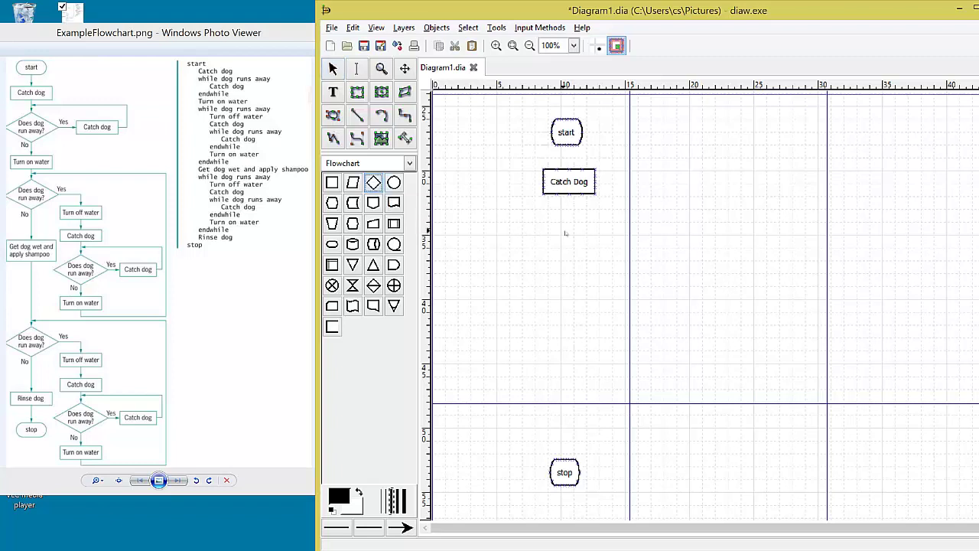
click(553, 227)
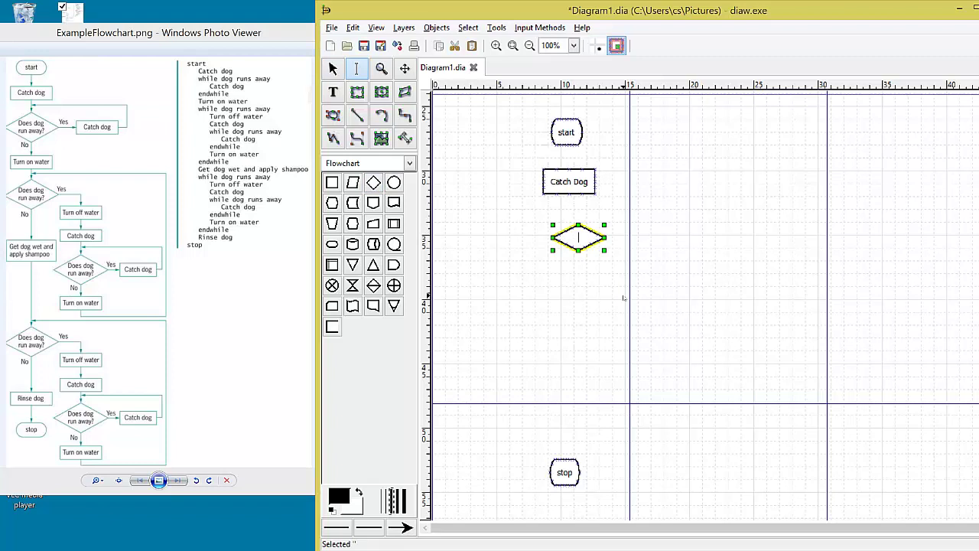
text(while)
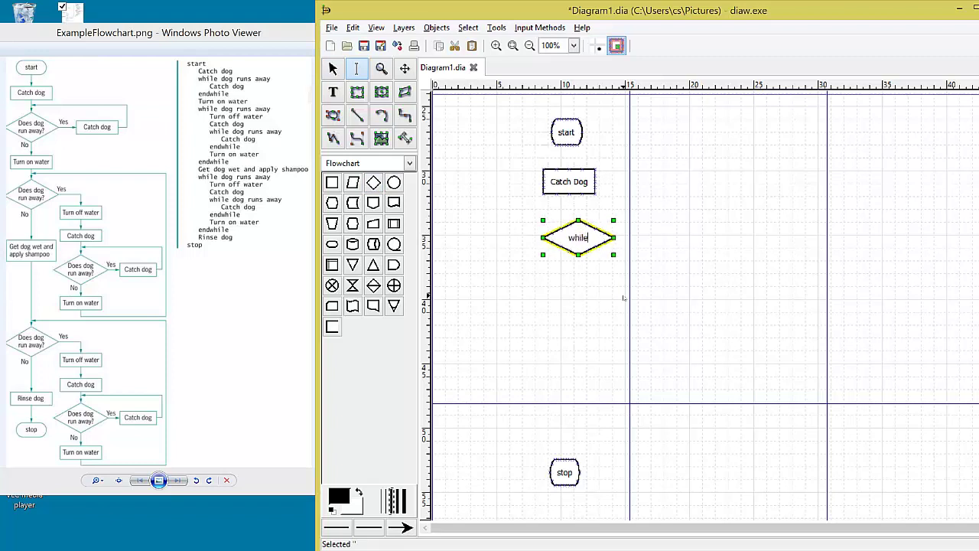
key(Return)
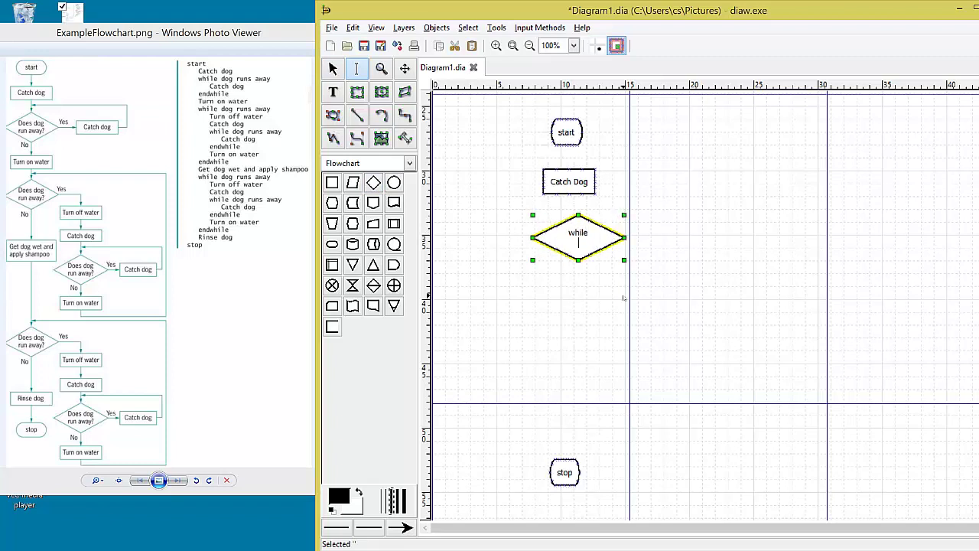
text(x<20)
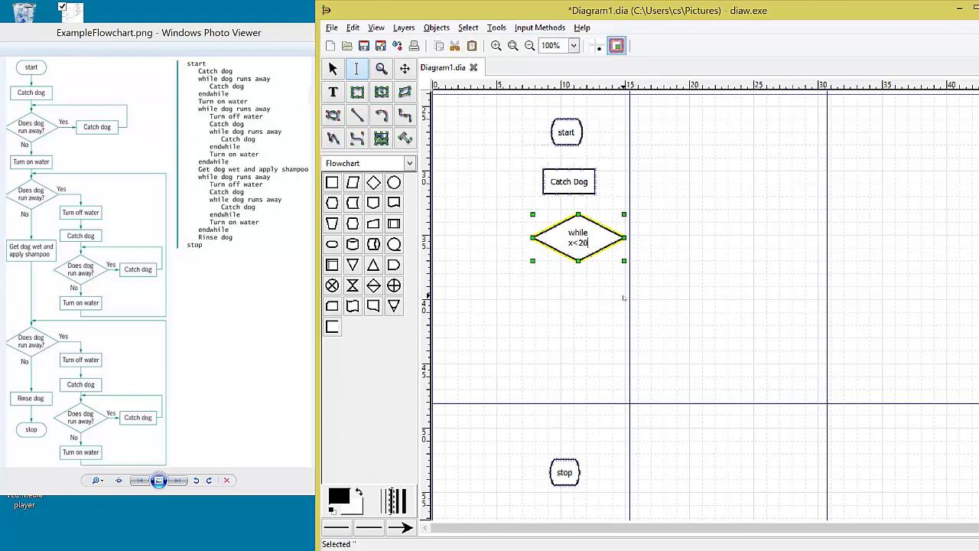
Replace the diamond's text with "Does dog" and "run away?" on two lines
key(BackSpace)
key(BackSpace)
key(BackSpace)
key(BackSpace)
key(BackSpace)
key(BackSpace)
key(BackSpace)
key(BackSpace)
key(BackSpace)
key(BackSpace)
text(Does dog)
key(Return)
text(run away?)
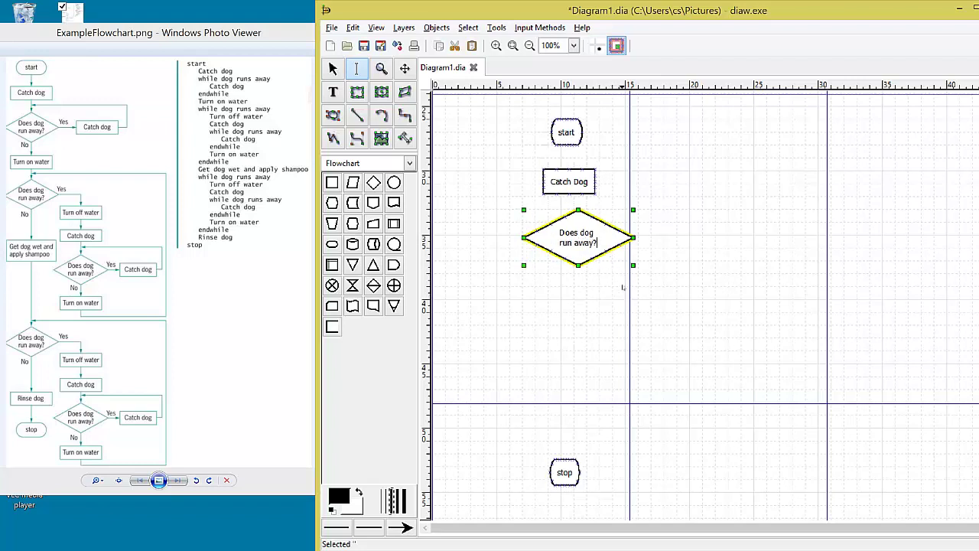
Move the "Does dog run away?" diamond slightly down and to the left beneath the Catch Dog box
click(625, 291)
mouse_move(600, 232)
mouse_down()
mouse_move(597, 248)
mouse_move(587, 244)
mouse_up()
click(574, 300)
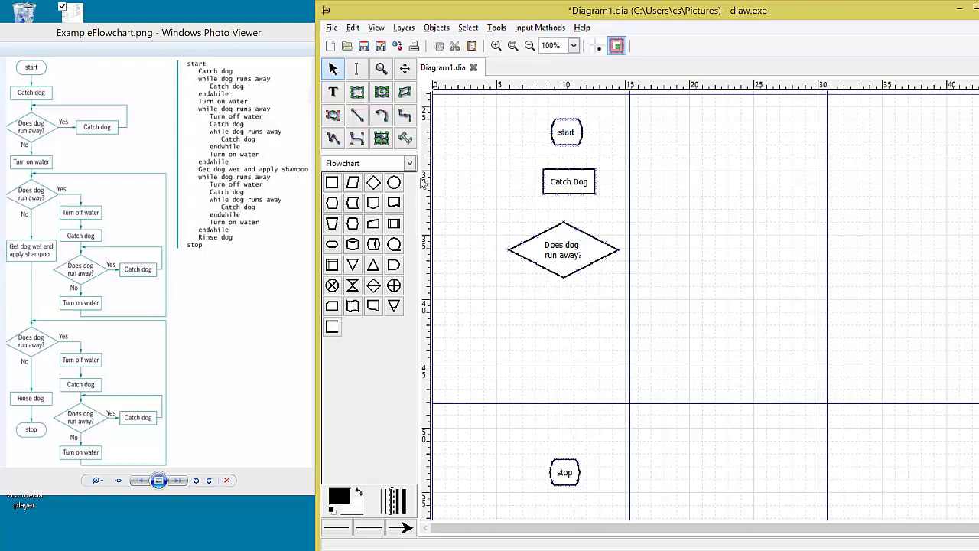
Add a "Yes" text label beside the diamond's right corner and a "No" label under its lower-left edge, adjusting the "No" position
click(335, 93)
click(616, 229)
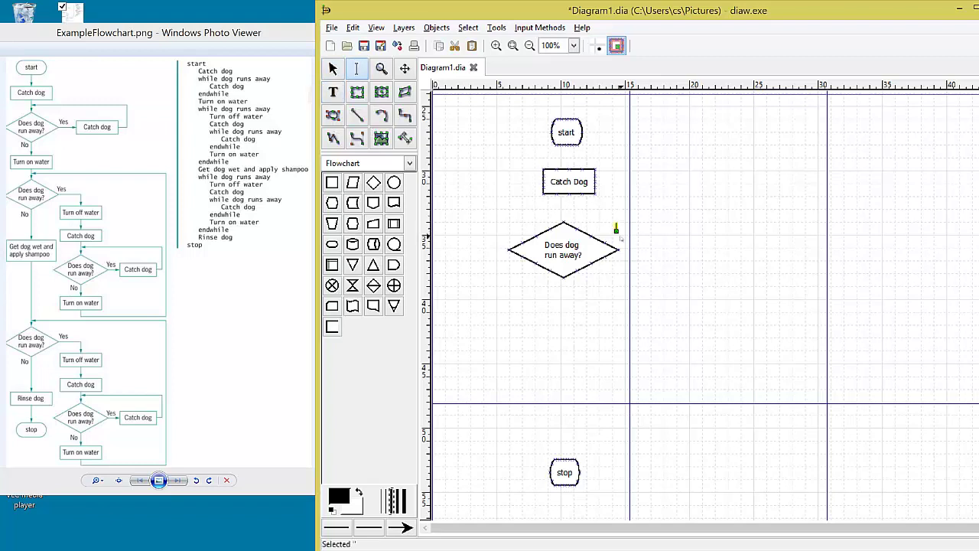
text(Yes)
click(333, 93)
click(533, 283)
text(No)
click(537, 349)
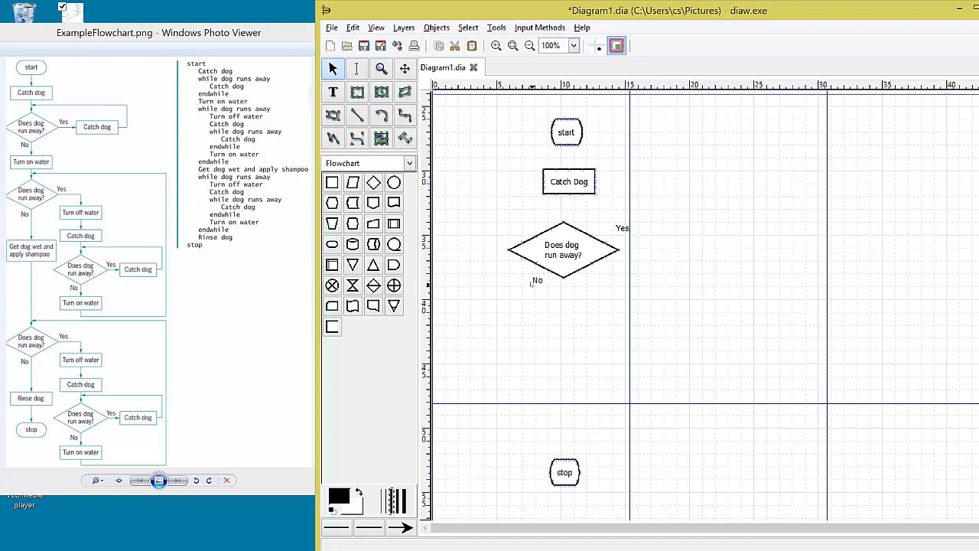
click(536, 285)
drag(531, 281, 537, 281)
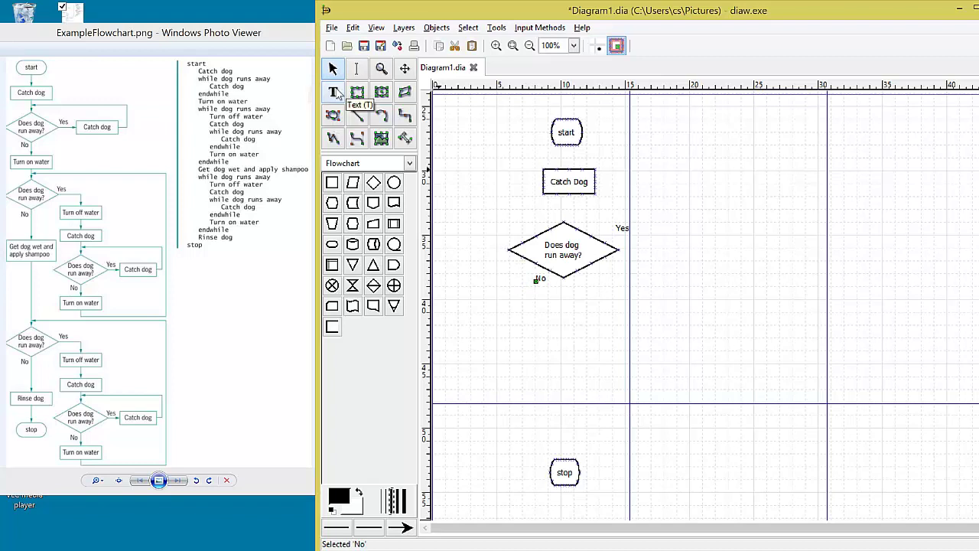
Choose the Line tool and look through the end-arrow and start-arrow styles offered for new lines
click(359, 120)
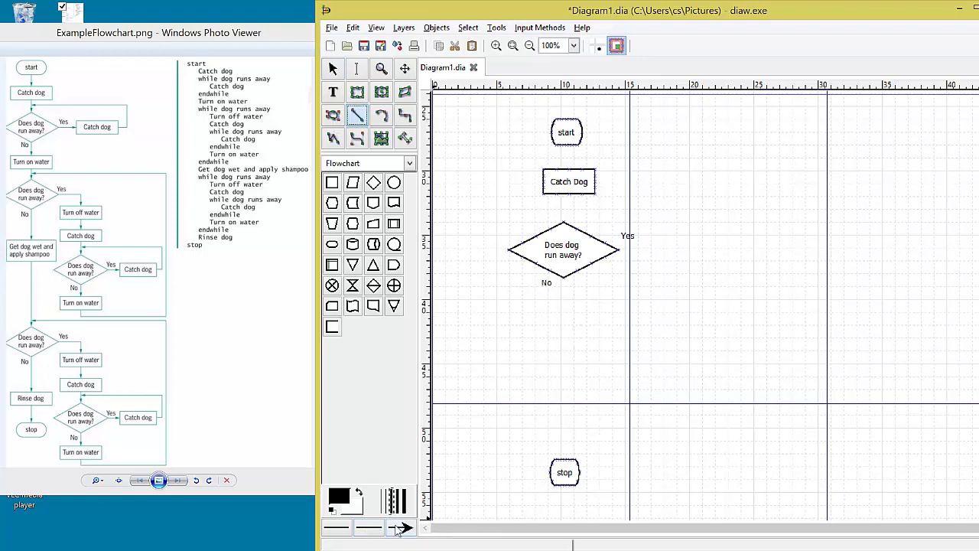
click(397, 531)
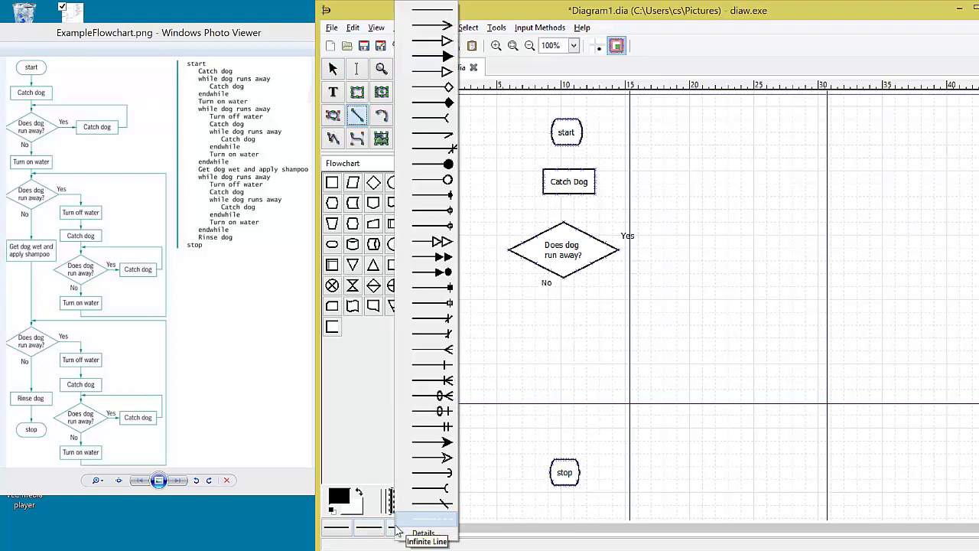
click(367, 476)
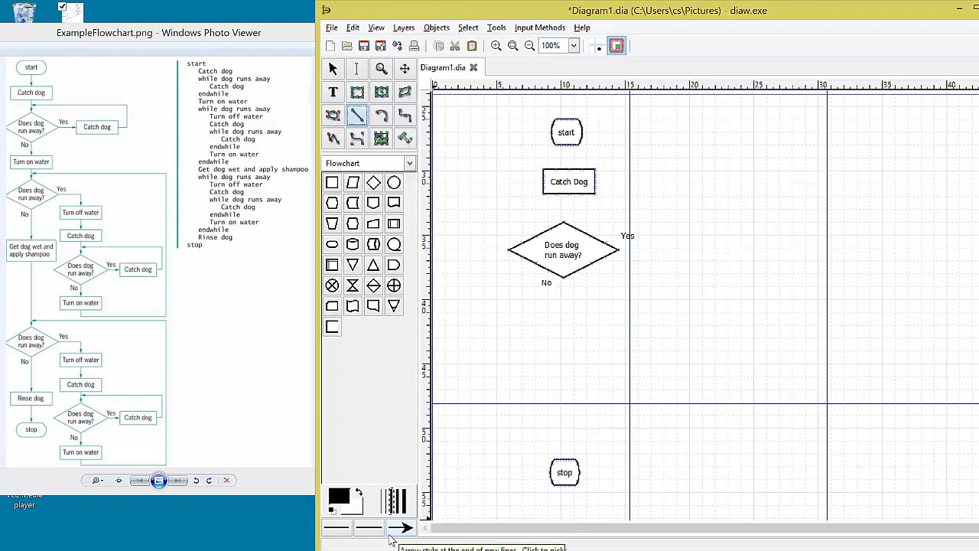
click(346, 533)
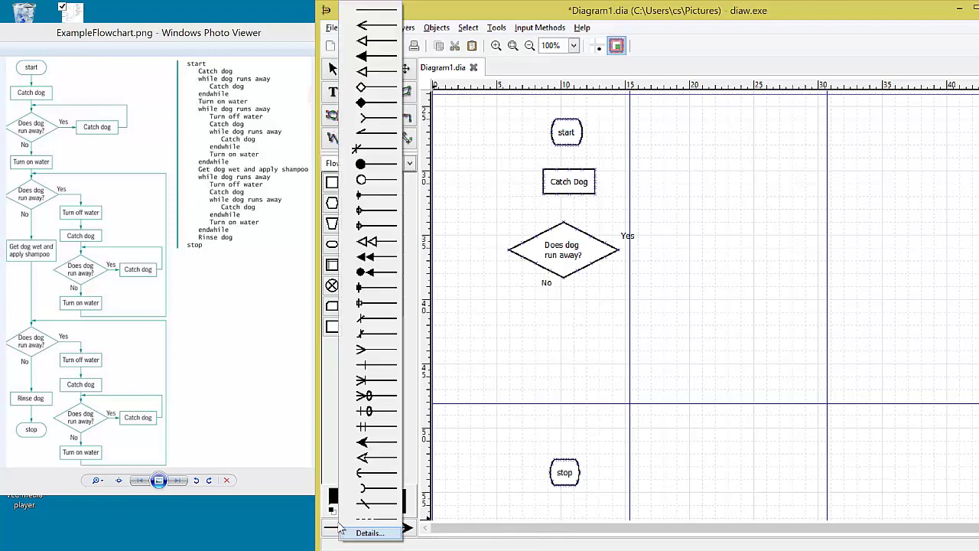
click(333, 449)
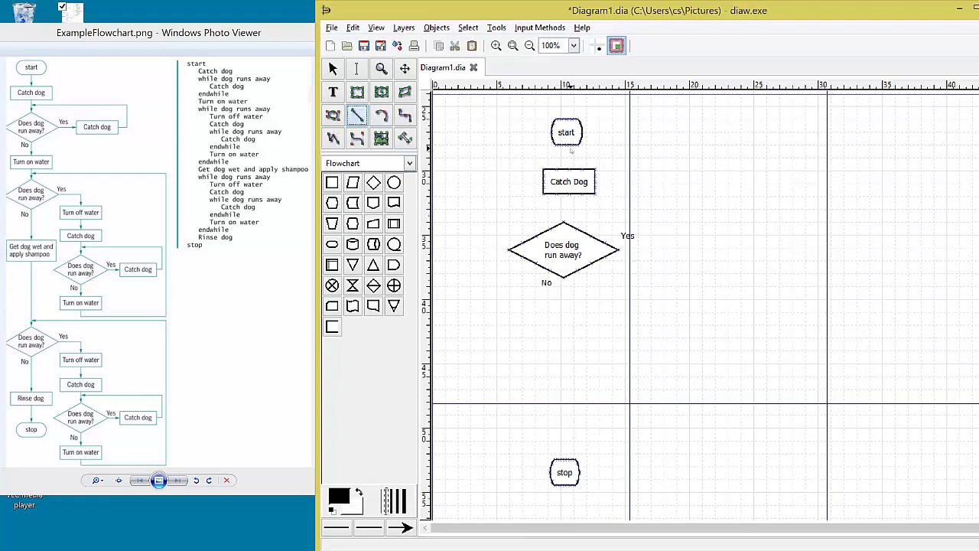
Draw a straight line with an end arrow from start to Catch Dog and set its line width to 0.10 cm
mouse_move(570, 148)
mouse_down()
mouse_move(573, 174)
mouse_move(571, 133)
mouse_up()
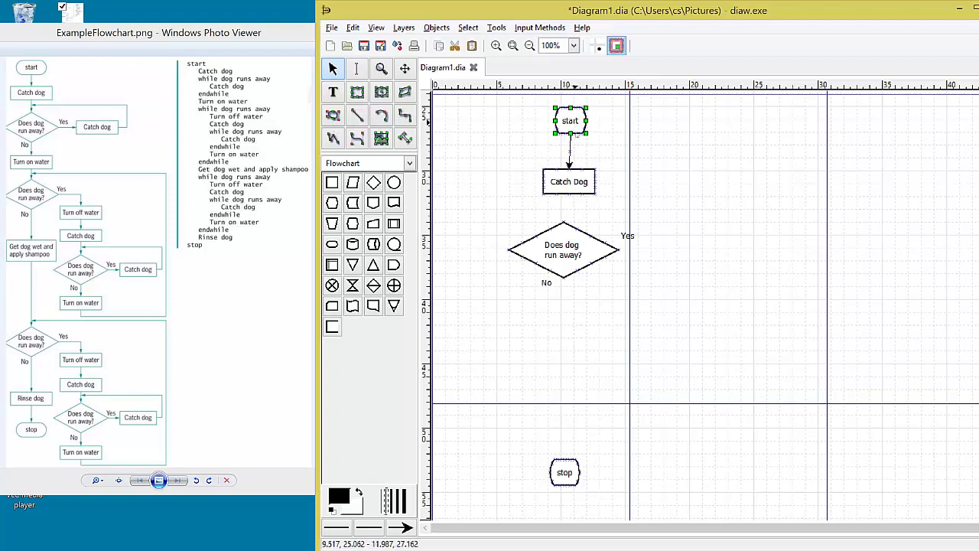
click(570, 148)
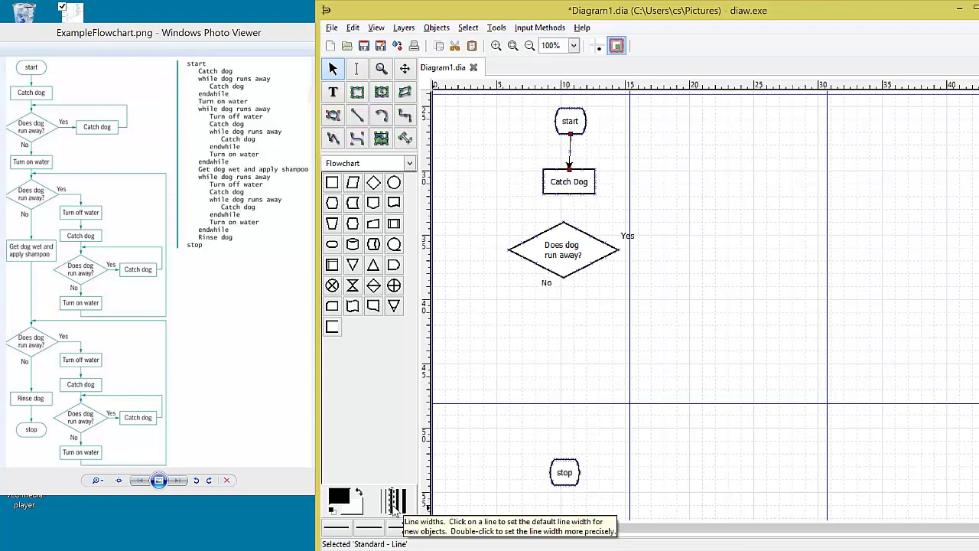
drag(569, 169, 572, 137)
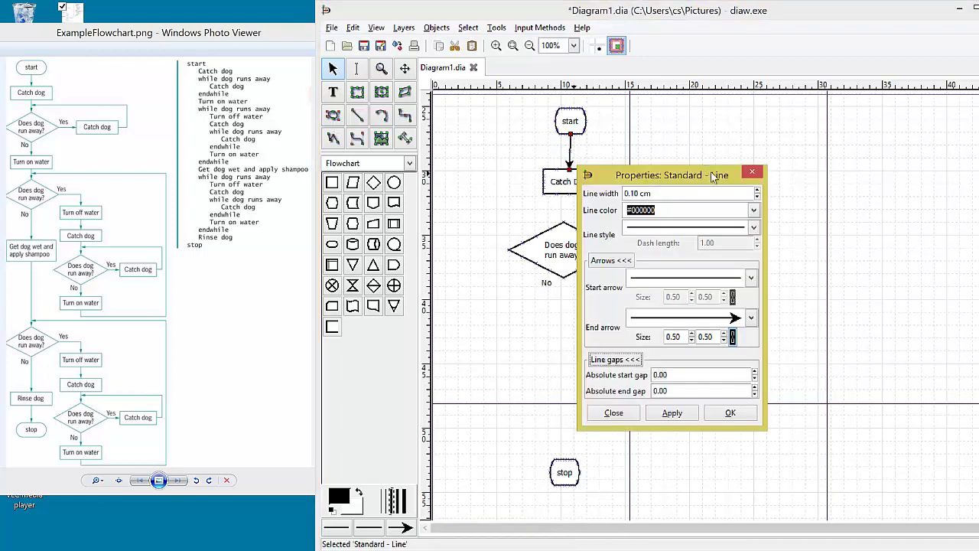
click(750, 173)
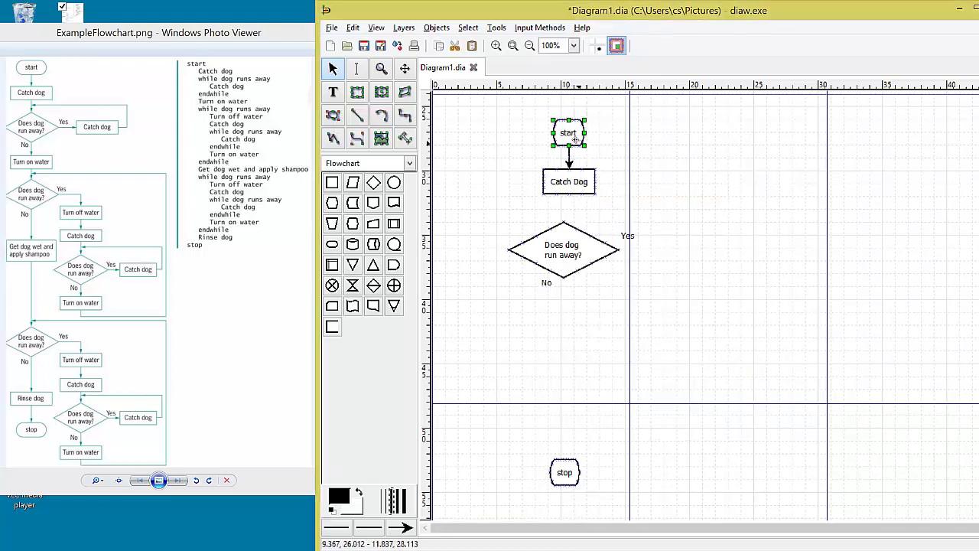
Bring start and Catch Dog closer together in one line, and draw an arrow from Catch Dog to the decision diamond
mouse_move(580, 138)
mouse_down()
mouse_move(668, 146)
mouse_move(533, 146)
mouse_move(587, 128)
mouse_move(577, 139)
mouse_up()
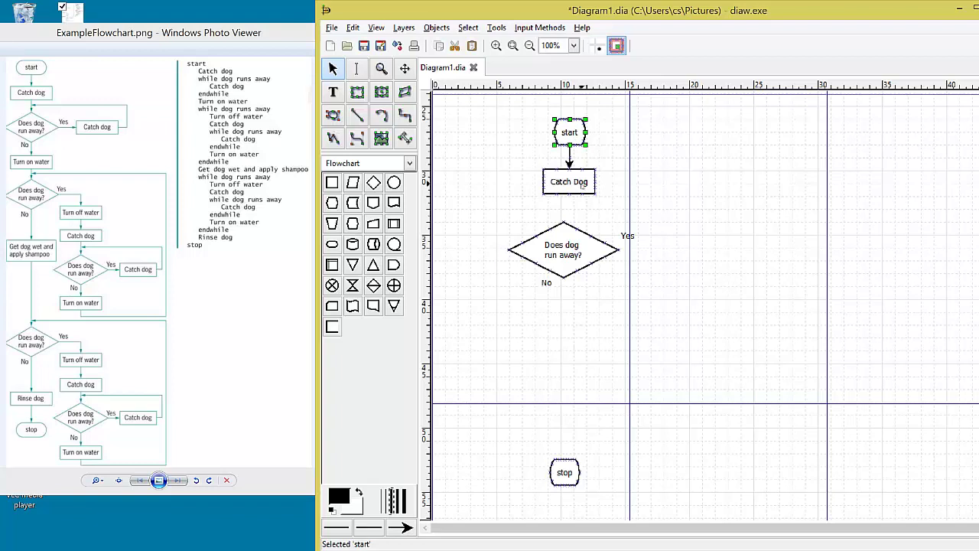
drag(578, 180, 579, 180)
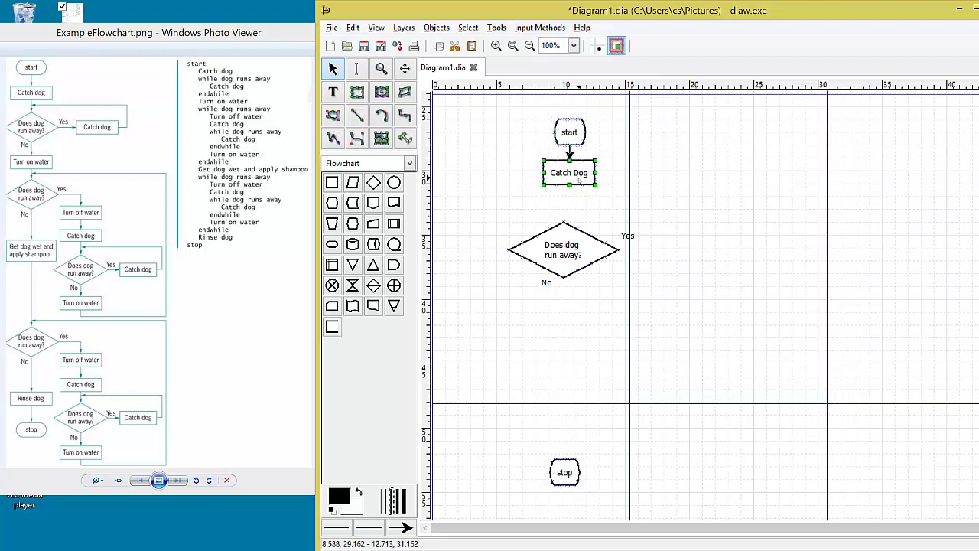
click(519, 280)
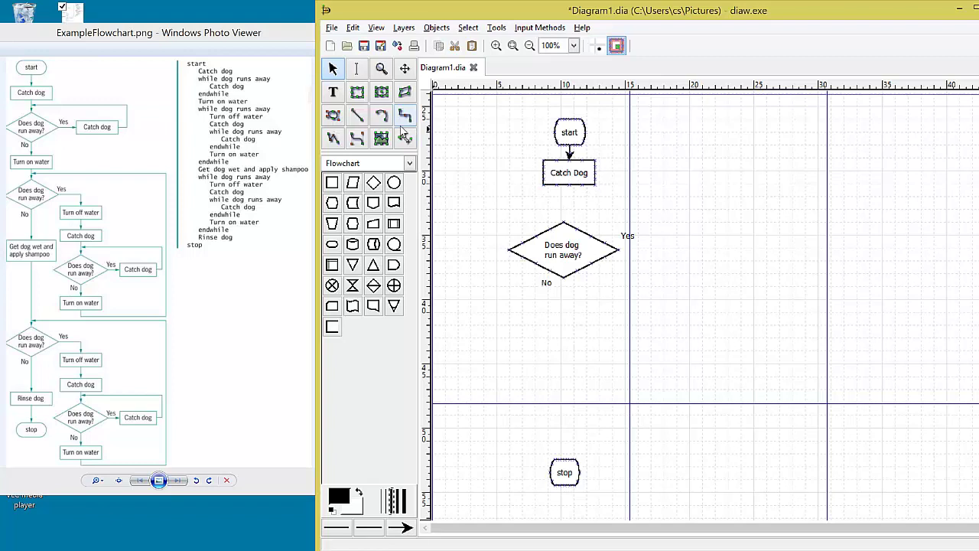
click(357, 115)
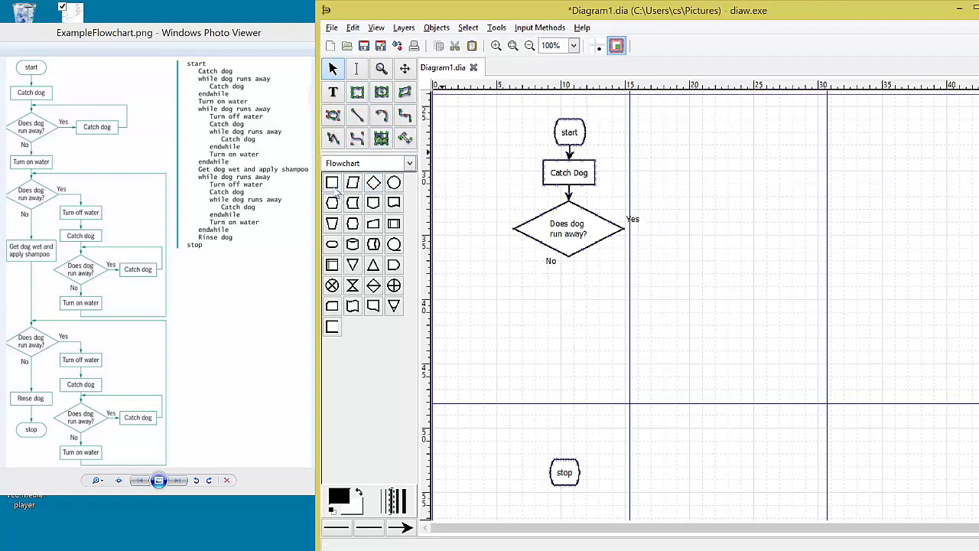
Place a process box labelled "Catch dog" to the right of the diamond and draw an arrow to it from the diamond's right corner
click(332, 183)
click(657, 231)
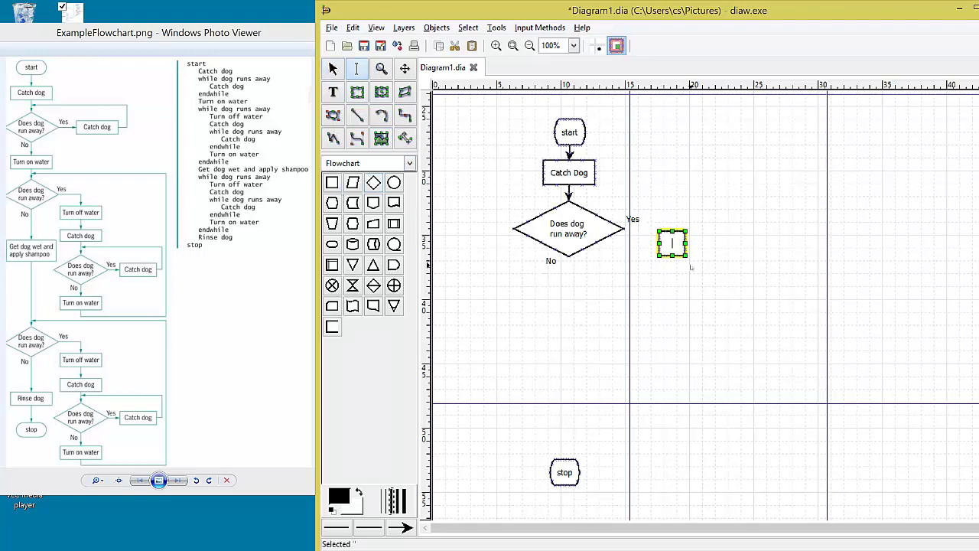
text(Catch d)
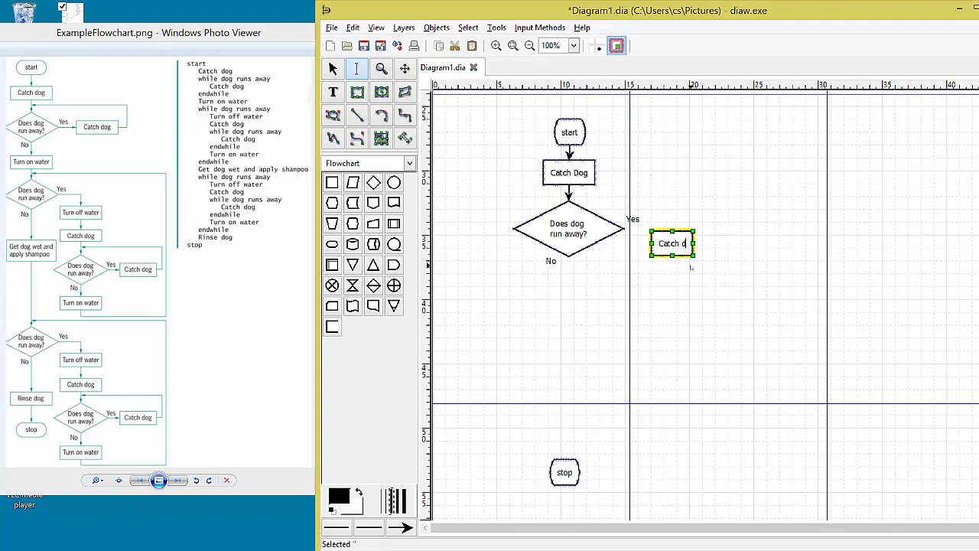
text(og)
key(Escape)
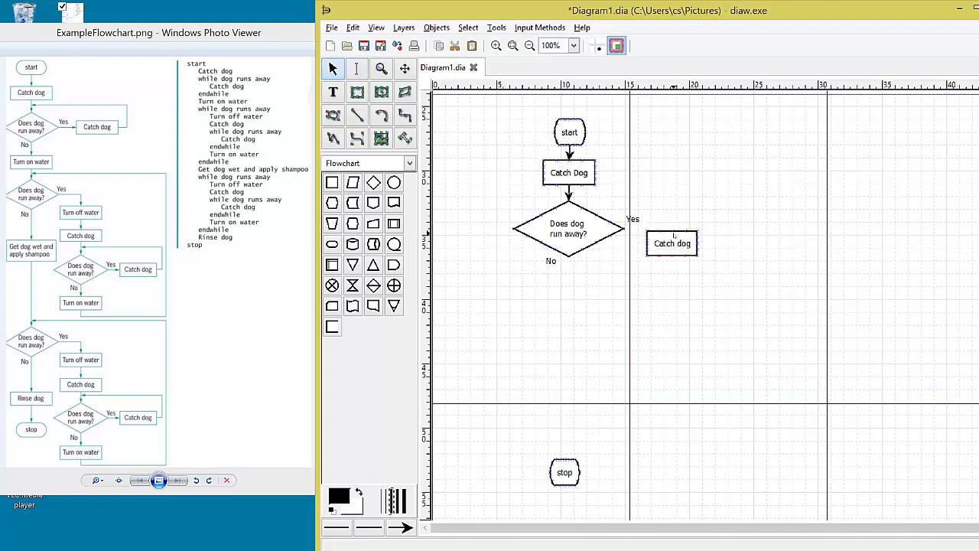
drag(674, 236, 687, 225)
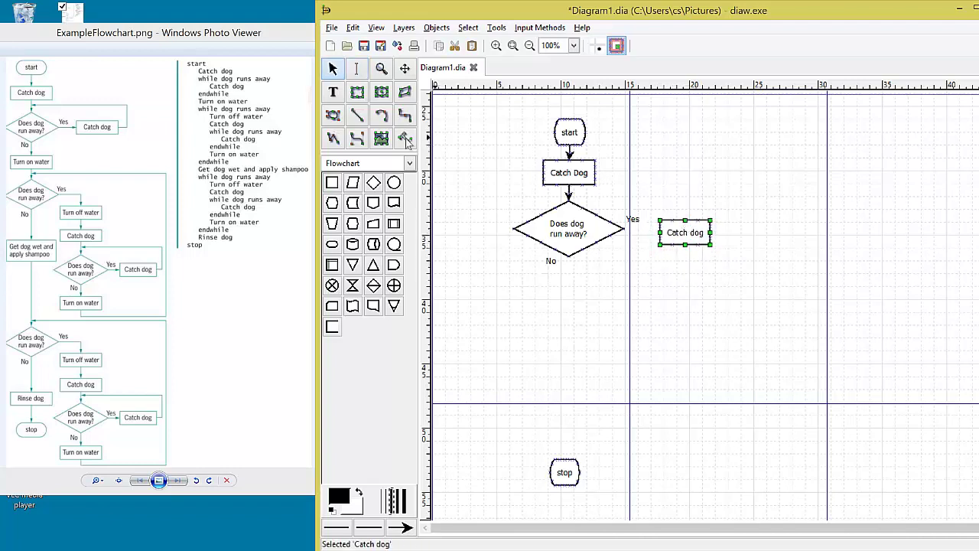
click(356, 115)
drag(626, 229, 660, 233)
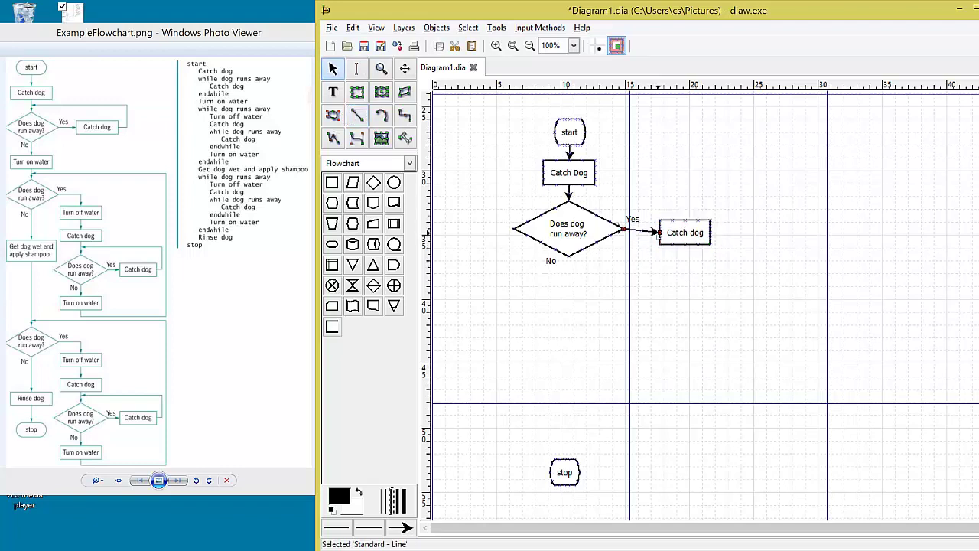
Draw a zigzag line from the top of the right-hand Catch dog box back to the diamond's top, and shift its bend right
double_click(404, 115)
drag(569, 200, 686, 220)
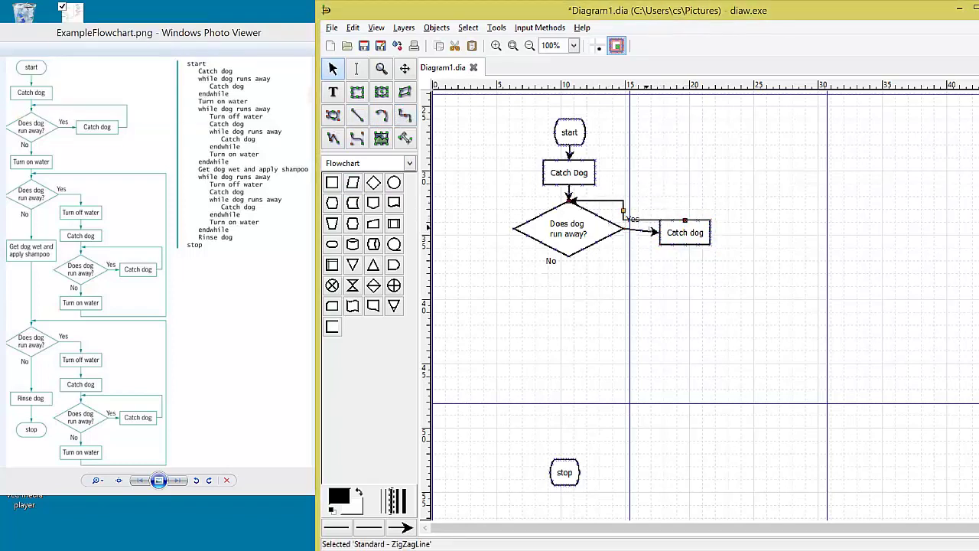
drag(624, 210, 647, 209)
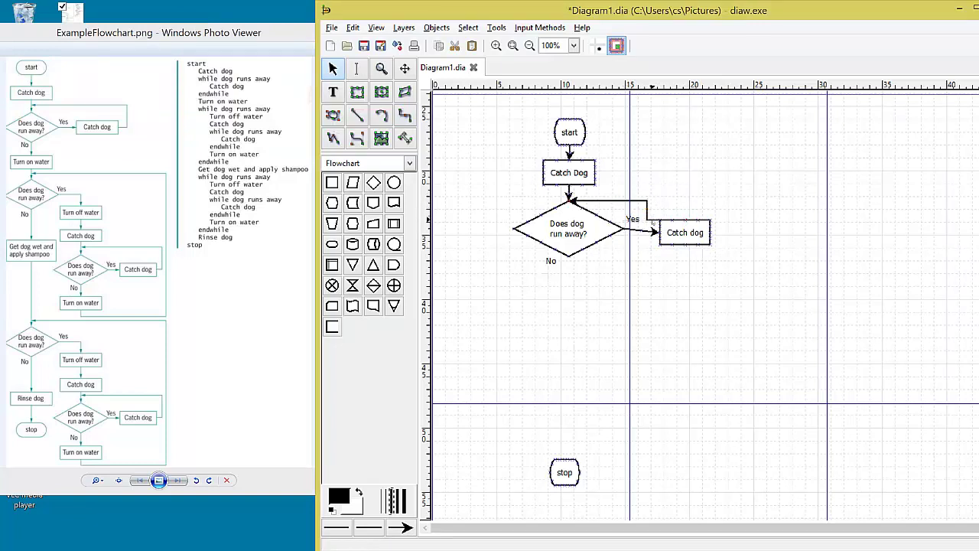
Add a segment to the zigzag line and remove its extra bend so it rises from Catch dog and runs straight to the diamond's top
click(652, 222)
right_click(652, 222)
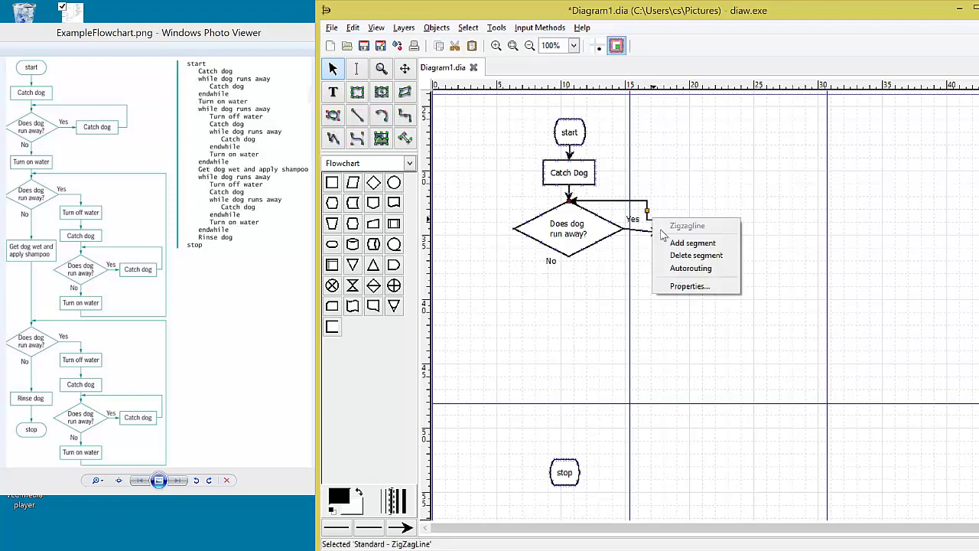
click(673, 243)
drag(666, 216, 688, 187)
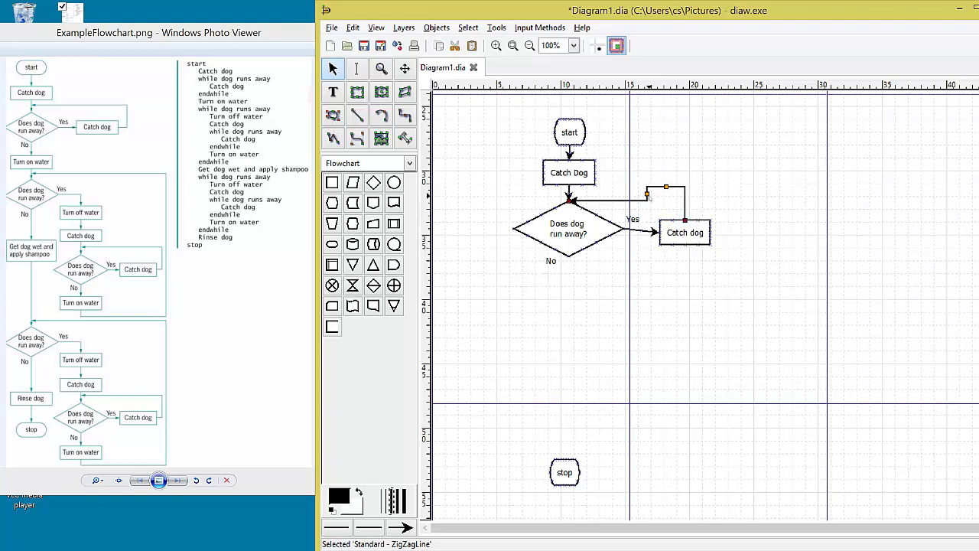
right_click(651, 201)
click(664, 225)
click(616, 215)
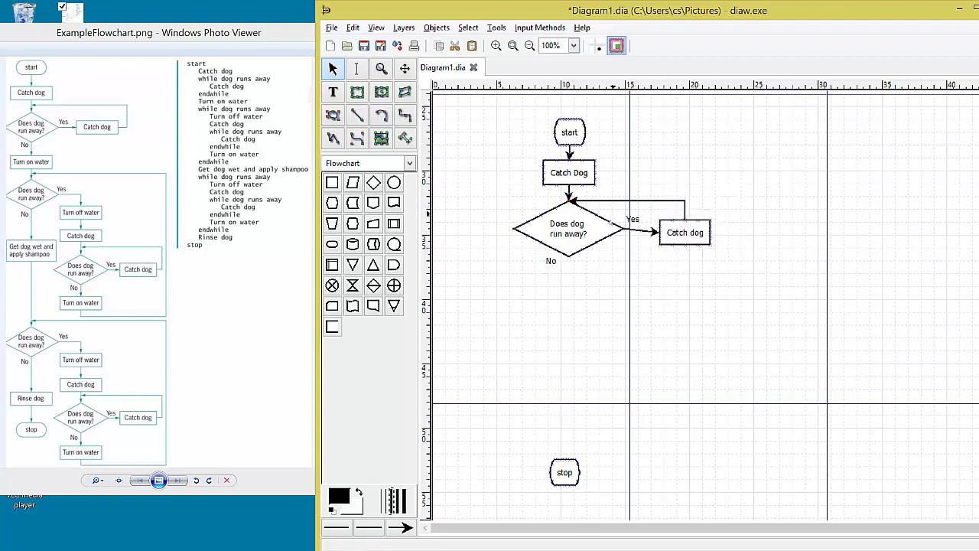
Move the right-hand Catch dog box level with the diamond's right corner and shift the "Yes" label slightly left
drag(676, 223, 627, 218)
click(641, 249)
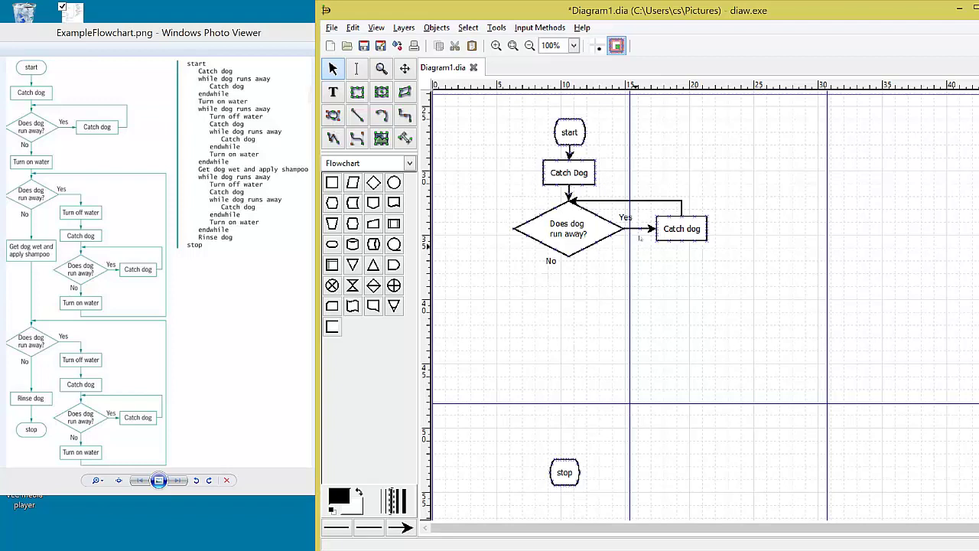
Place a process box labelled "Turn on water" below the first diamond, connect them with an arrow, and centre the box under the diamond
click(334, 186)
drag(543, 280, 575, 307)
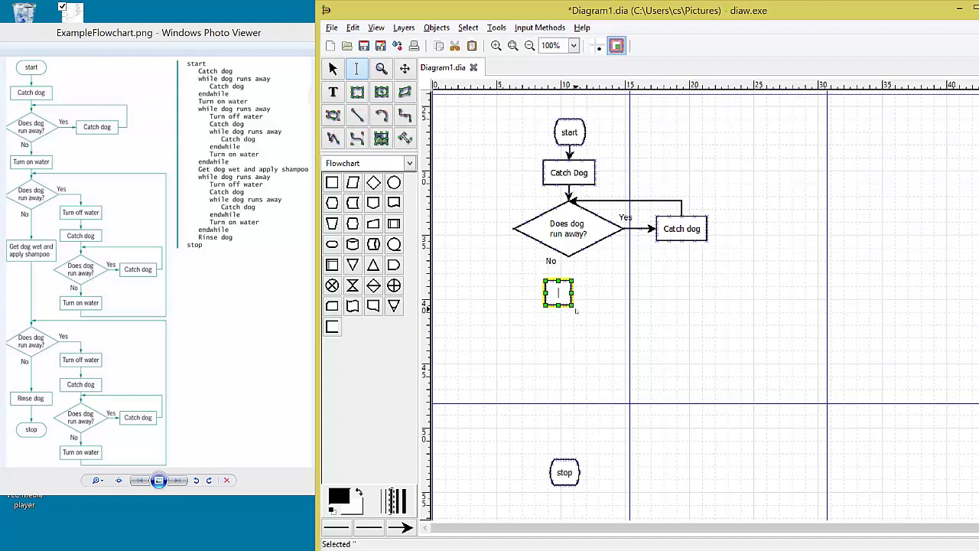
text(Turn on w)
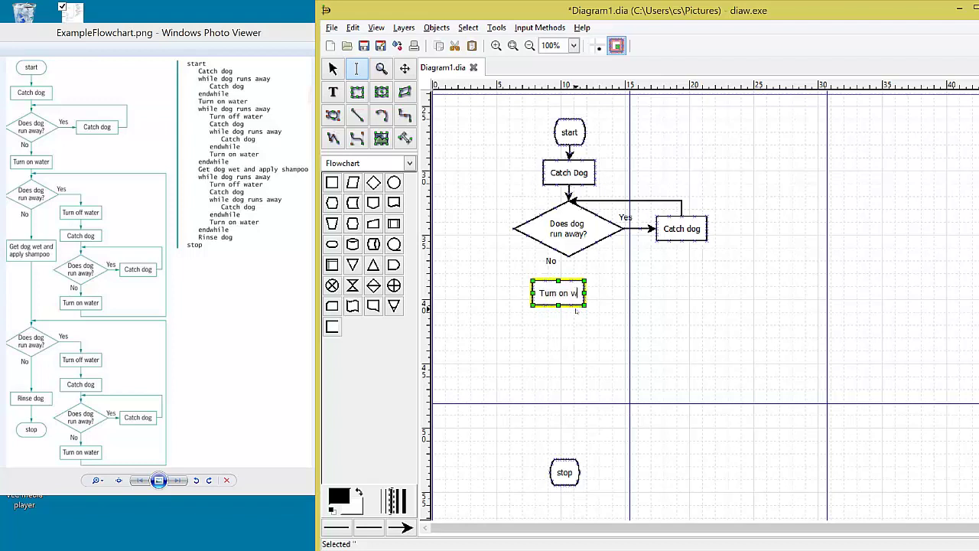
text(ater)
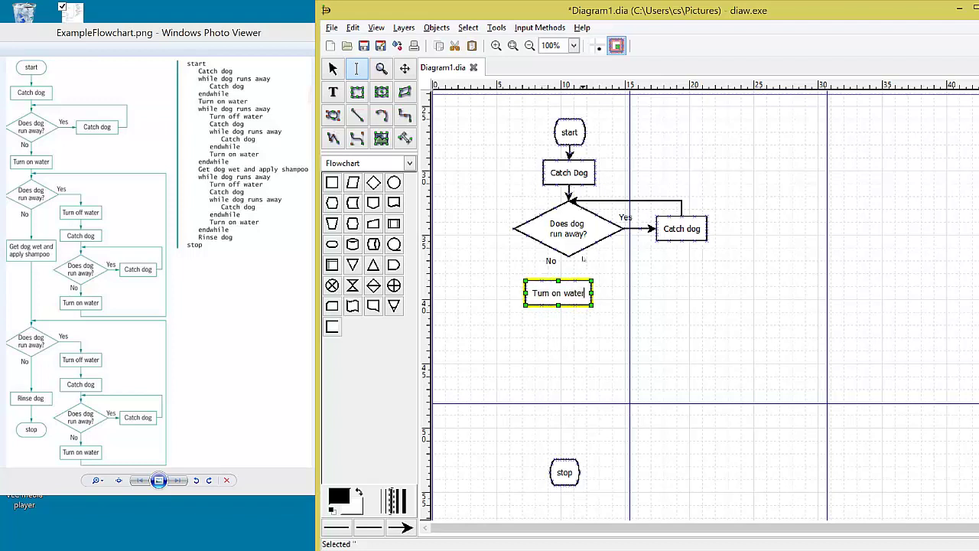
click(602, 333)
click(357, 115)
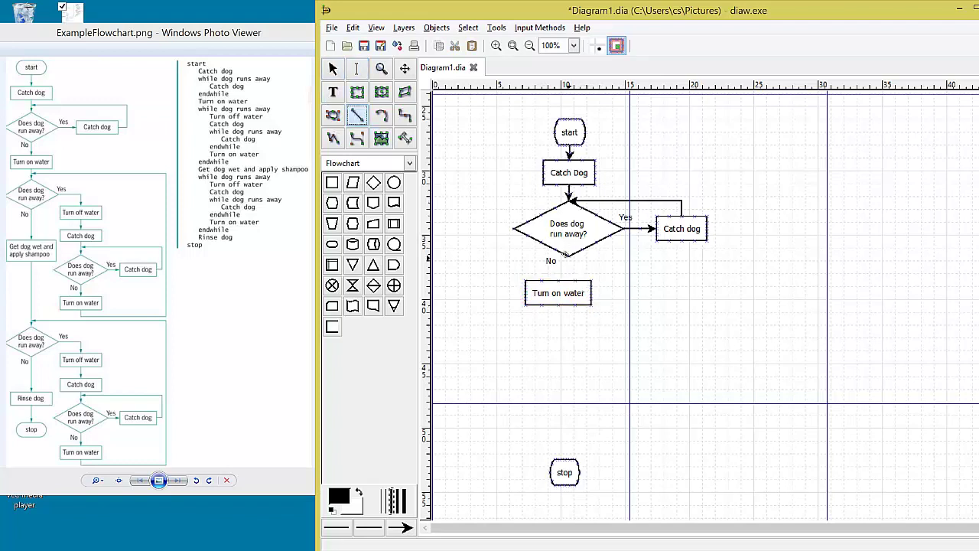
mouse_move(569, 257)
mouse_down()
mouse_move(559, 282)
mouse_move(576, 288)
mouse_up()
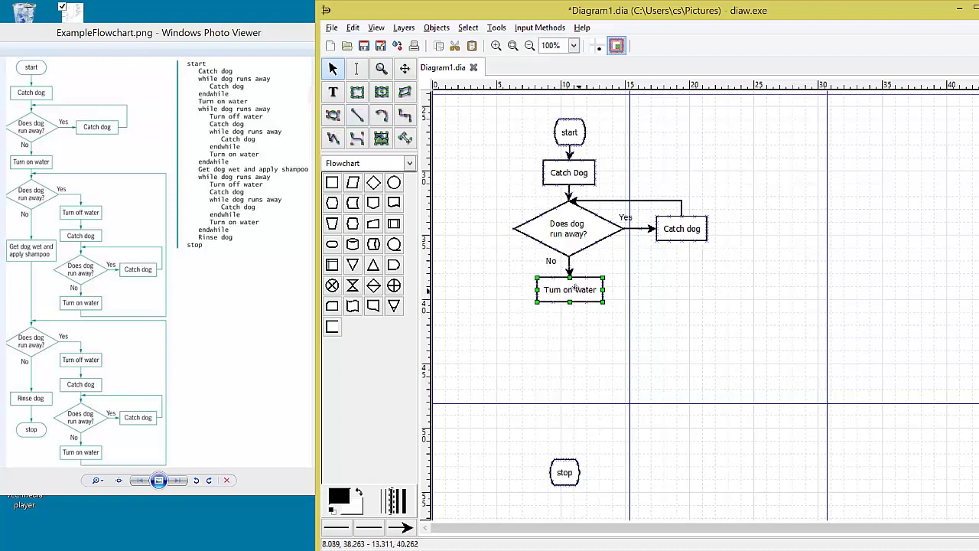
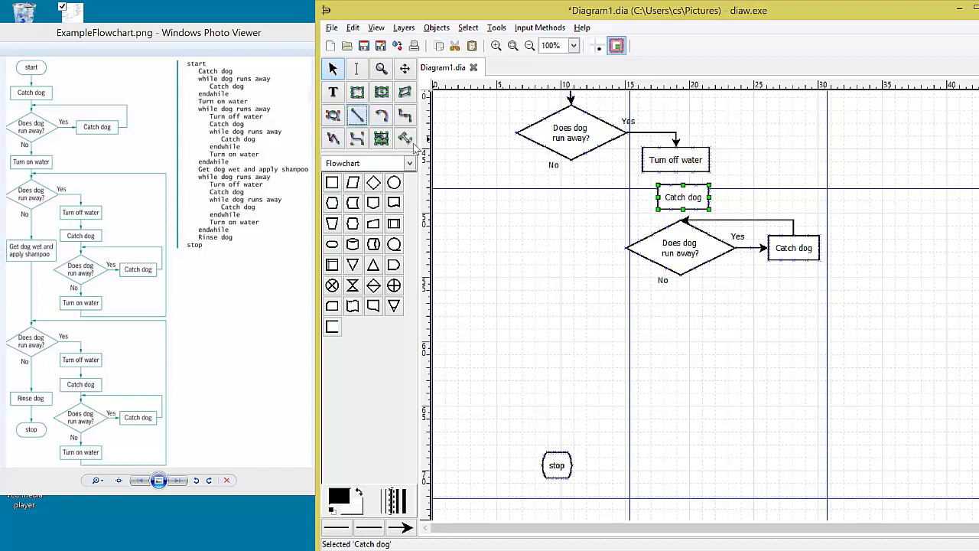
Draw arrows from Turn off water to Catch dog and on to the inner diamond, aligning the Catch dog box beneath Turn off water
double_click(676, 166)
click(758, 183)
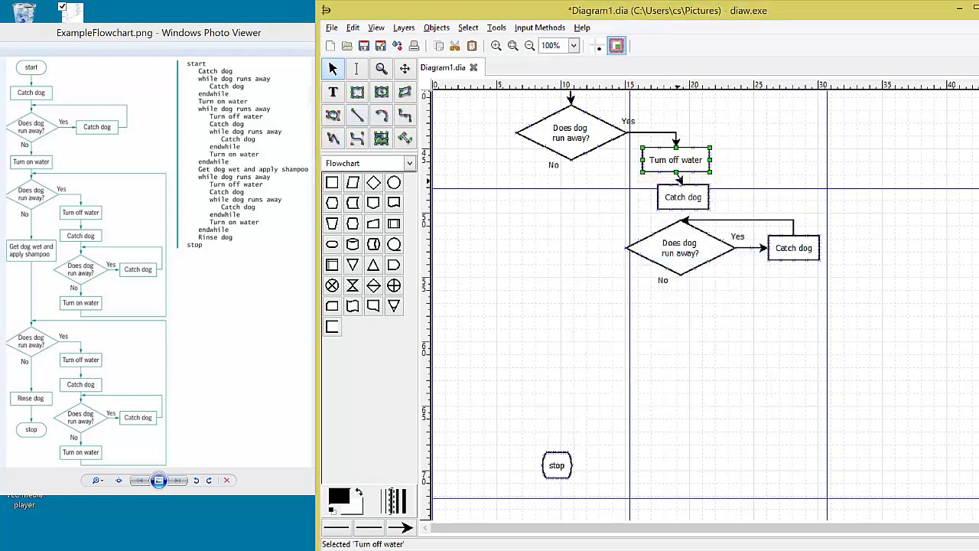
click(681, 188)
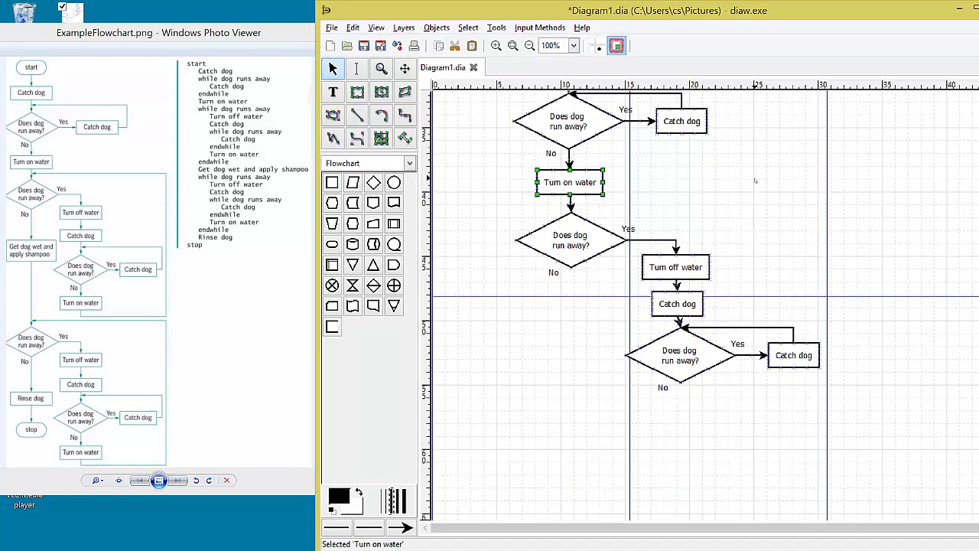
Paste a copy of the Turn on water box below the inner diamond and draw an arrow to it from the diamond's bottom corner
key(ctrl+v)
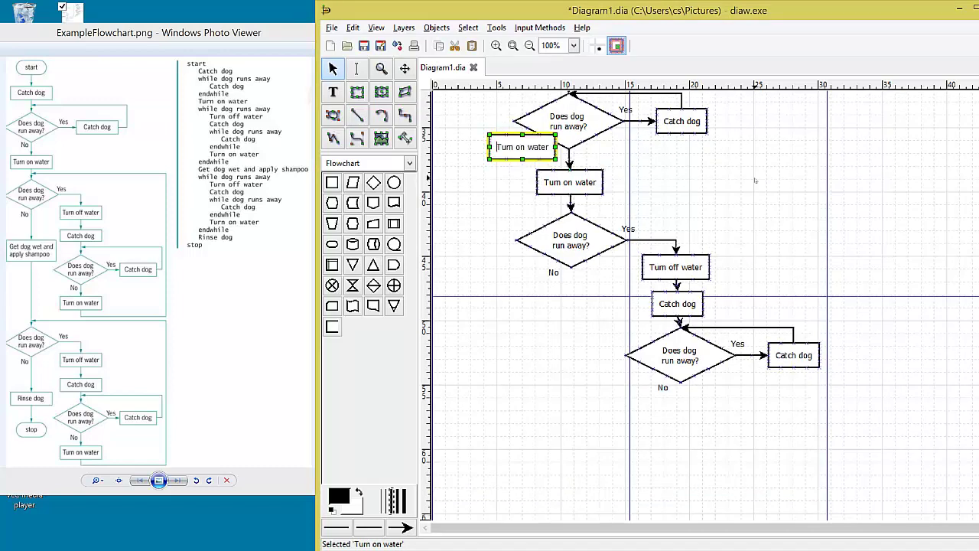
drag(528, 151, 683, 411)
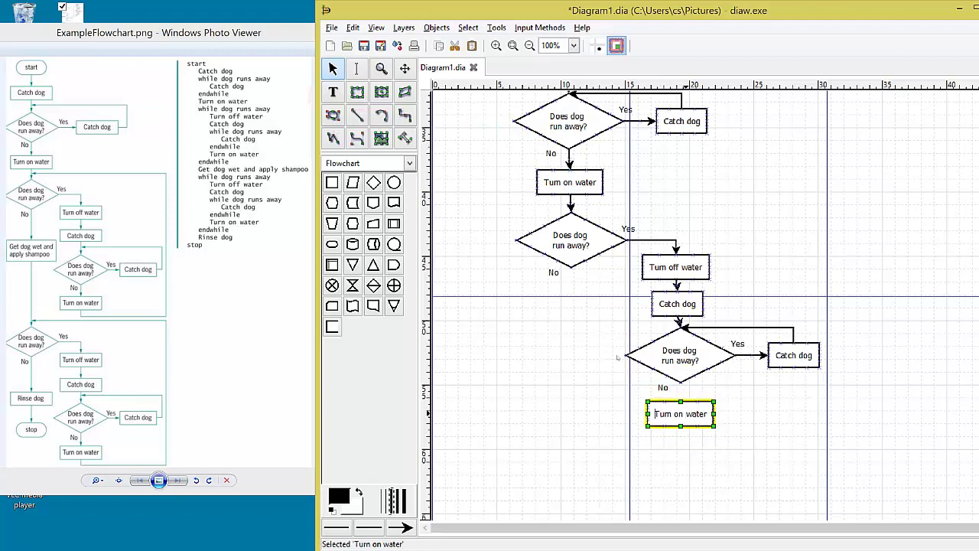
click(405, 115)
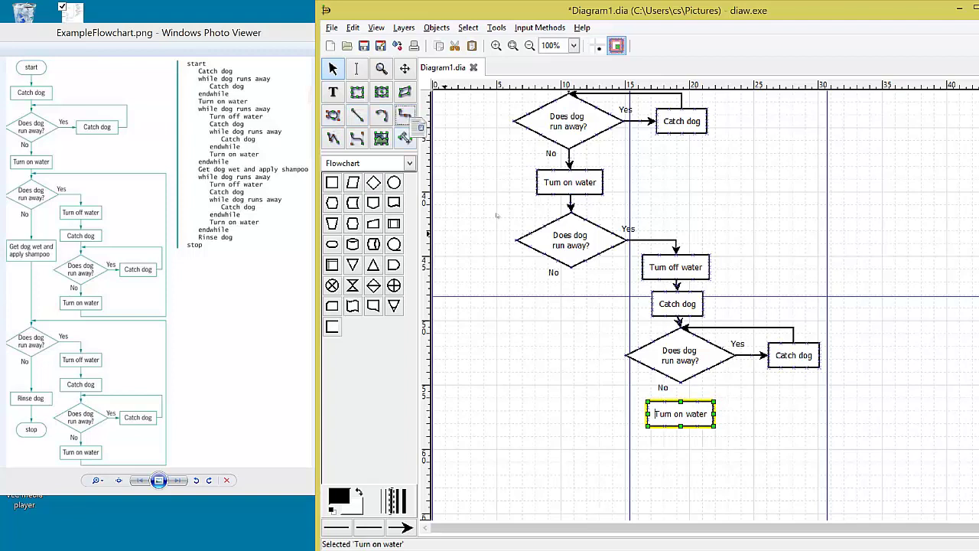
click(357, 69)
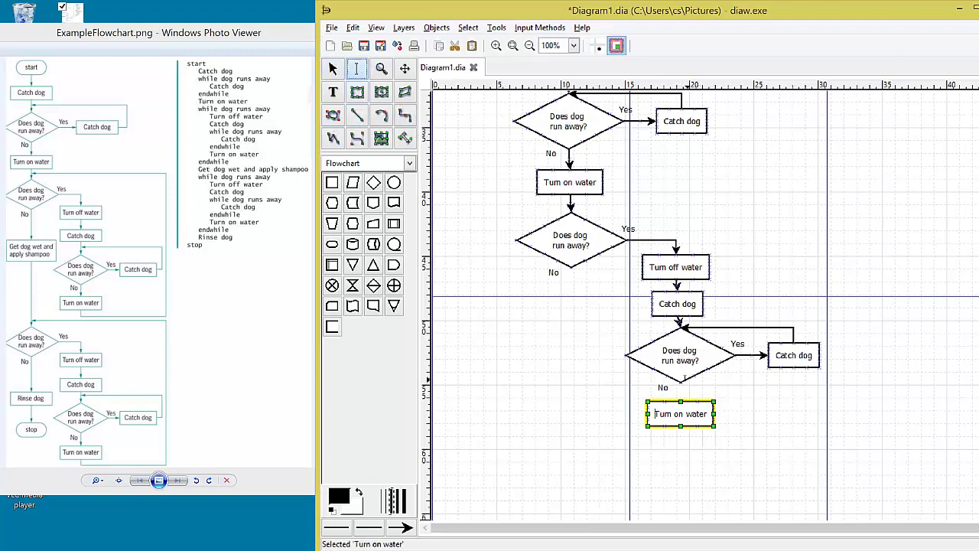
click(357, 115)
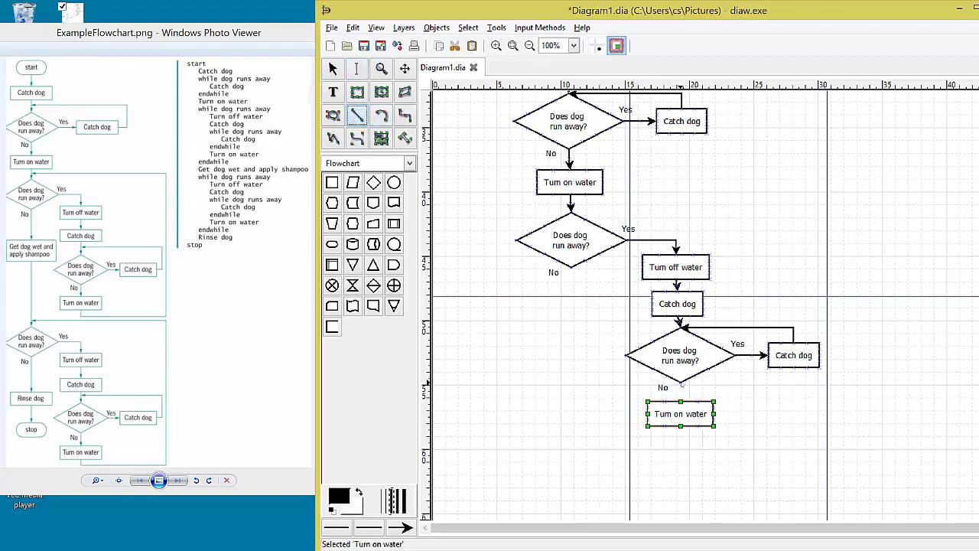
drag(680, 380, 686, 412)
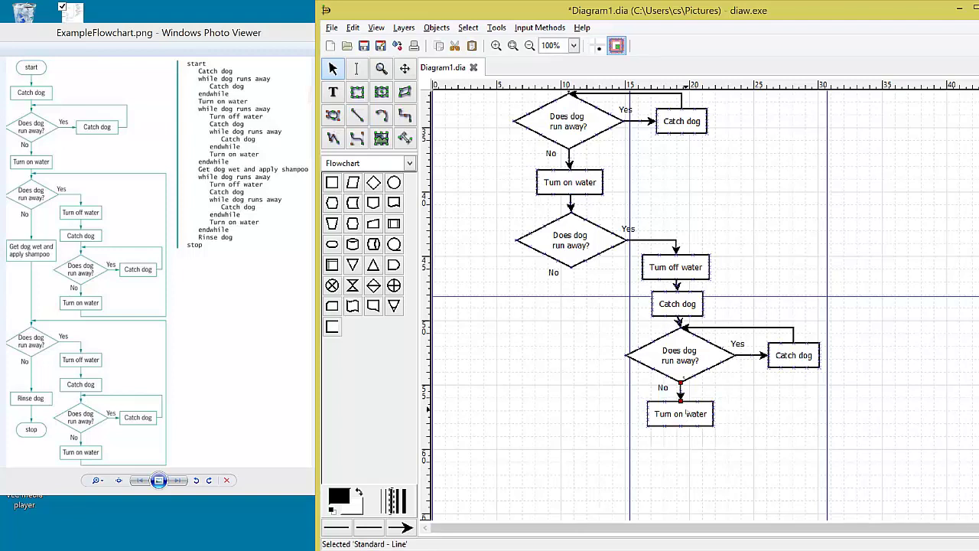
Draw a zigzag line from the lower Turn on water box to the second diamond's top, add a segment, and route it right around the inner loop
click(404, 116)
drag(681, 427, 572, 214)
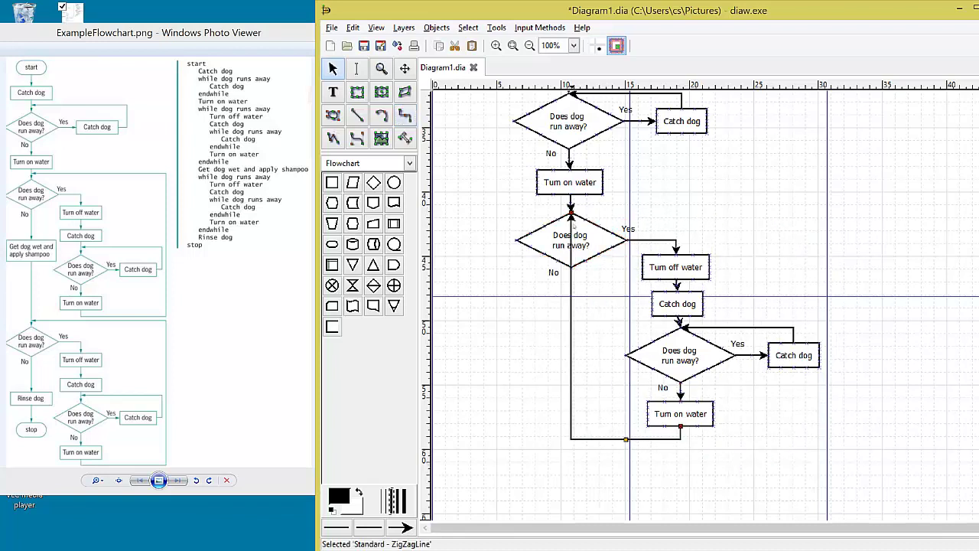
right_click(572, 346)
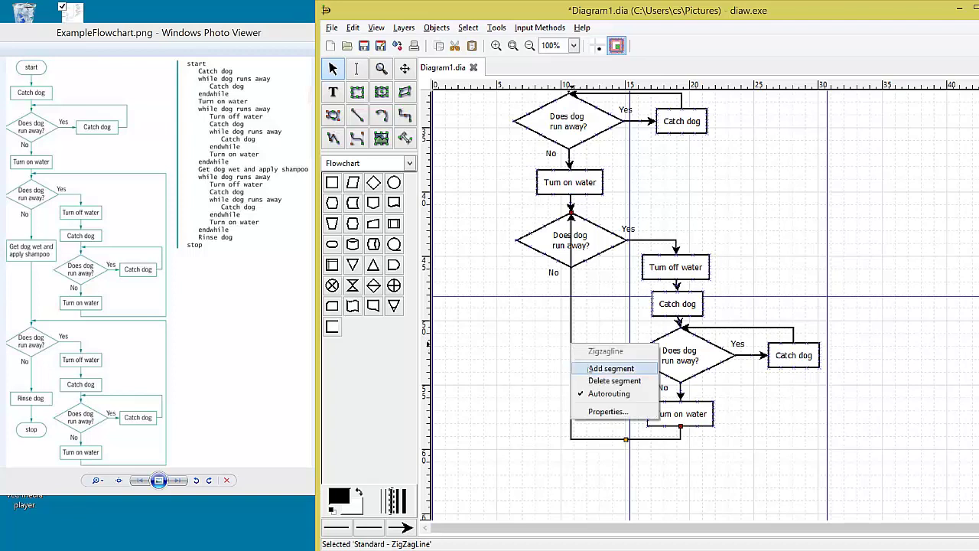
click(591, 369)
drag(571, 326, 834, 328)
click(882, 377)
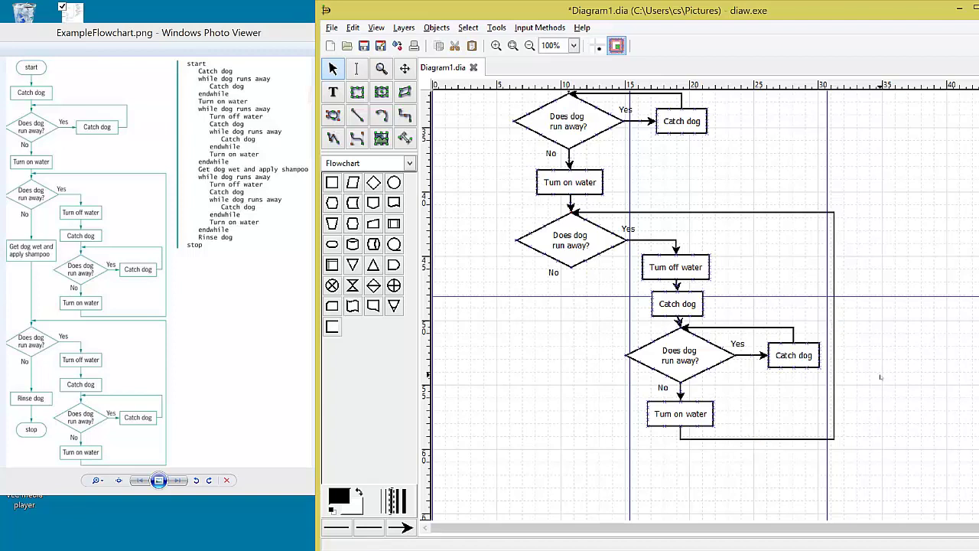
Place a process box below the second diamond's "No" label with the two-line text "Get dog wet" / "and apply shampoo"
click(332, 183)
click(547, 318)
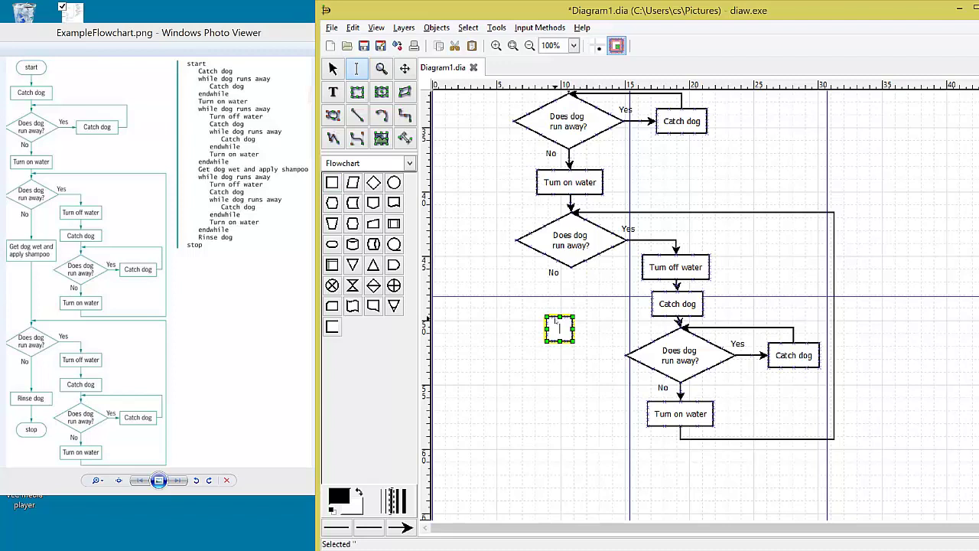
text(Get dog)
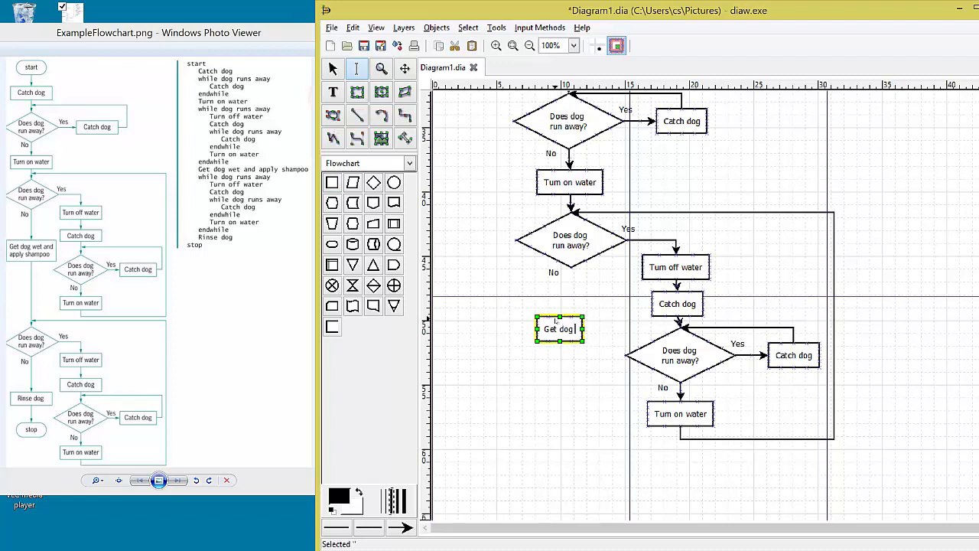
text( wet)
key(Return)
text(and apply )
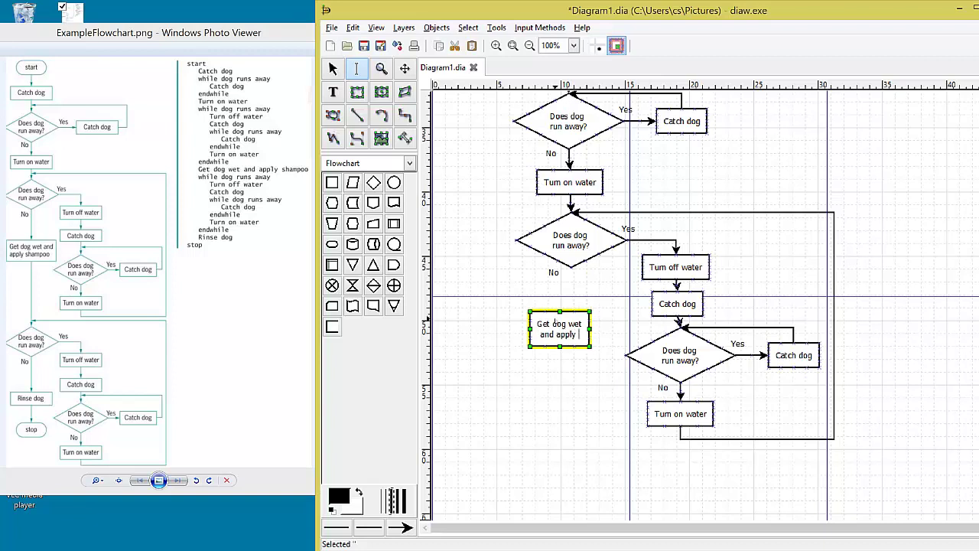
text(shampoo)
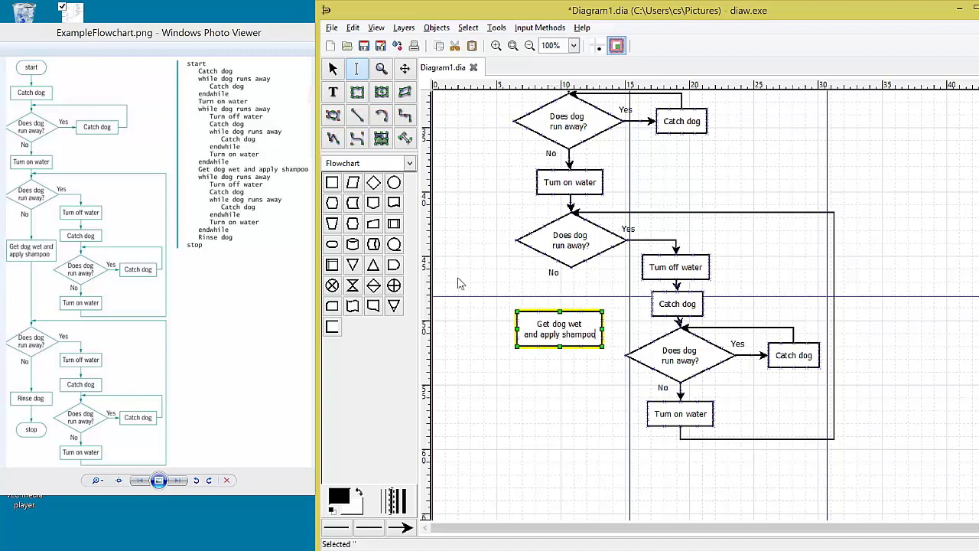
Draw an arrow from the second diamond's bottom corner to the Get dog wet box and centre the box under the diamond
click(358, 115)
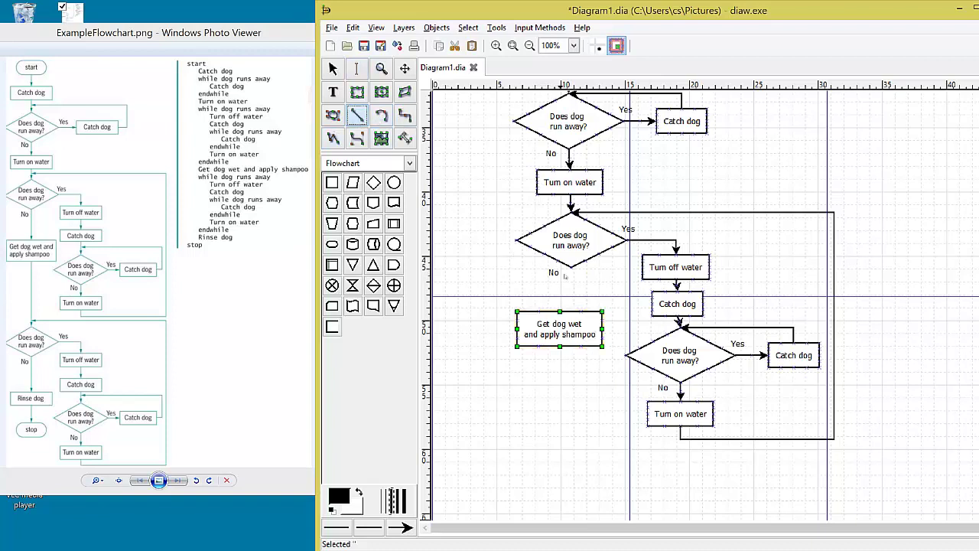
mouse_move(568, 273)
mouse_down()
mouse_move(585, 284)
mouse_move(571, 267)
mouse_move(575, 309)
mouse_move(565, 326)
mouse_move(564, 309)
mouse_up()
click(571, 369)
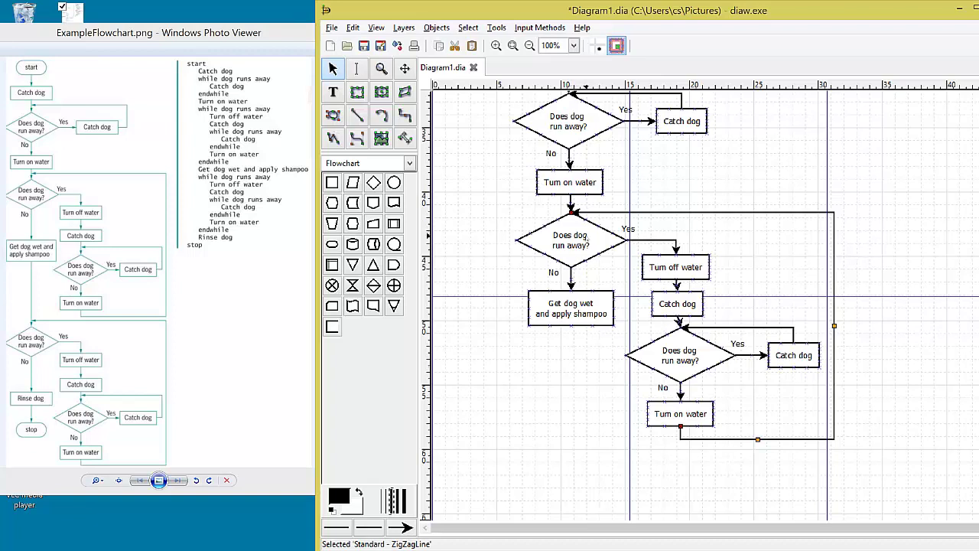
Duplicate the second diamond's whole loop with its labels, boxes, arrows and incoming arrow, and place the copy directly below the original
click(587, 246)
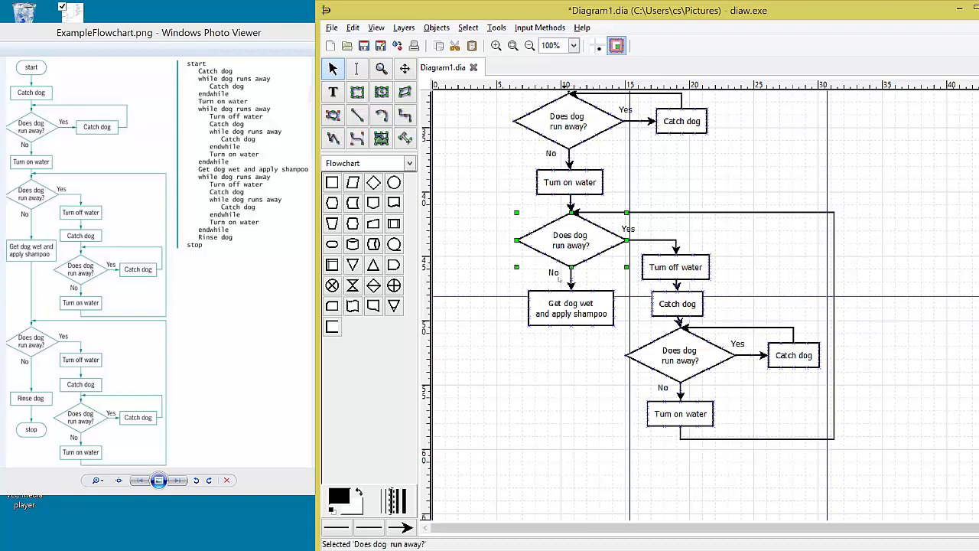
shift+click(554, 274)
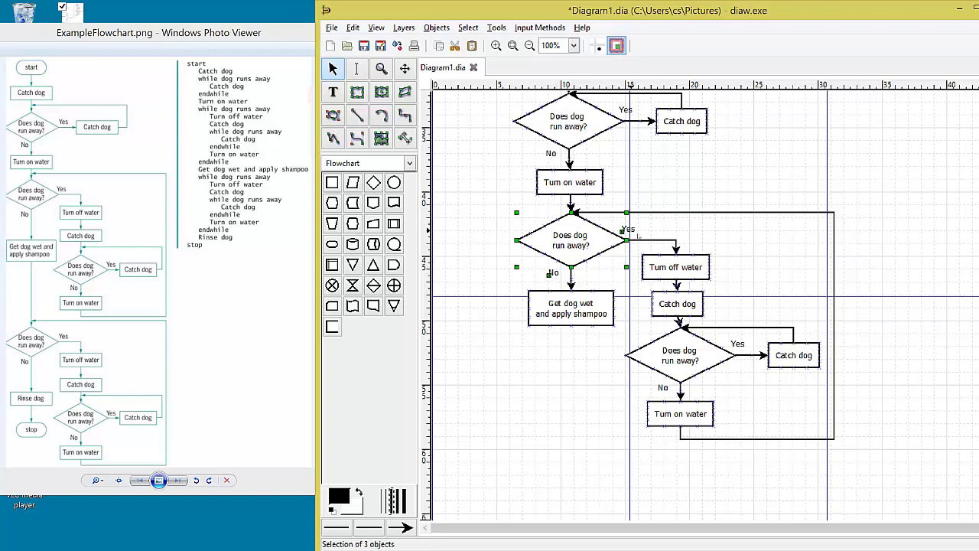
shift+click(660, 265)
shift+click(675, 299)
shift+click(688, 344)
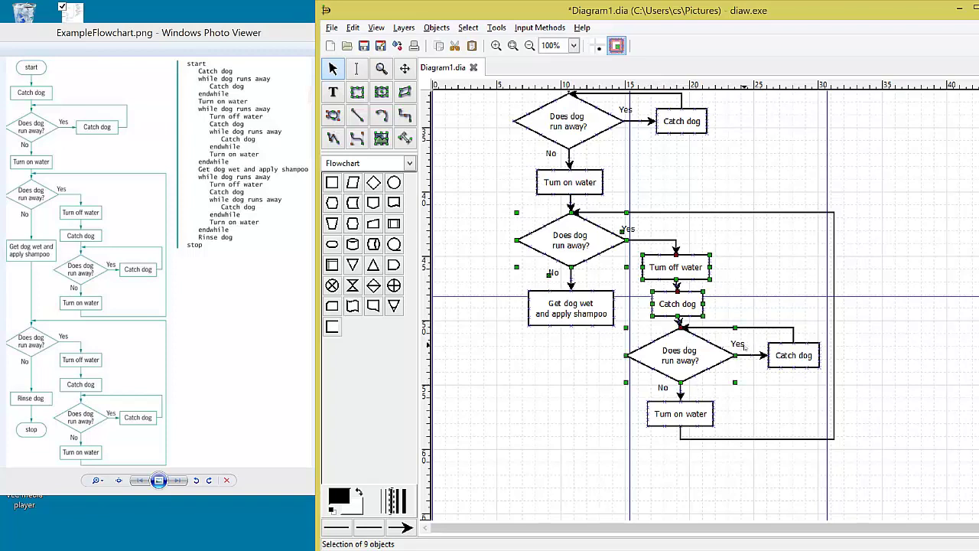
shift+click(731, 347)
shift+click(751, 355)
shift+click(775, 330)
shift+click(785, 362)
shift+click(667, 391)
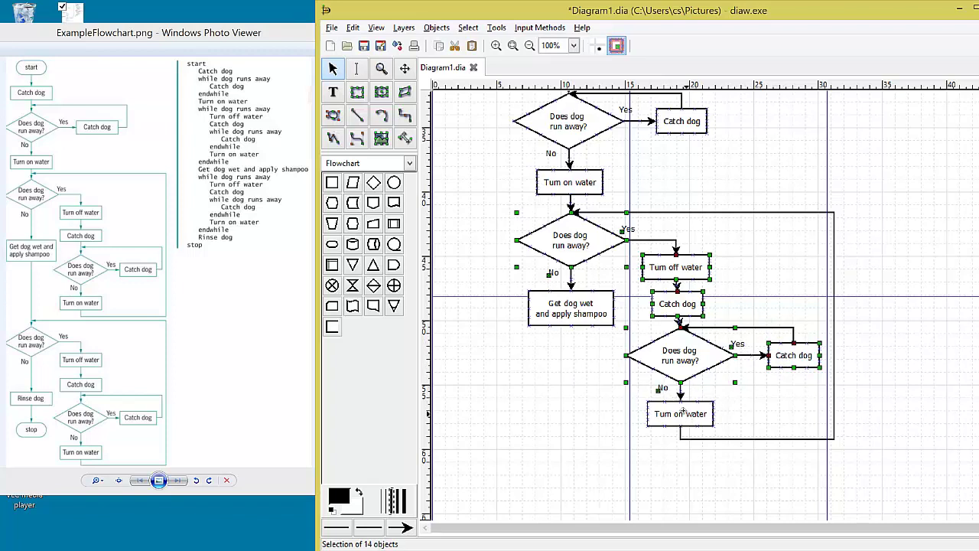
shift+click(683, 411)
shift+click(702, 439)
shift+click(570, 195)
key(ctrl+d)
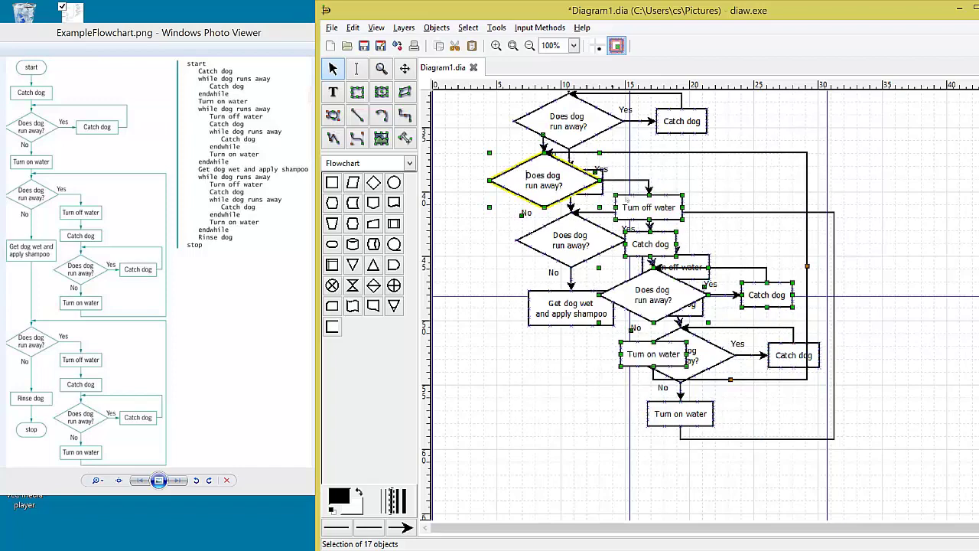
drag(569, 181, 594, 474)
click(595, 429)
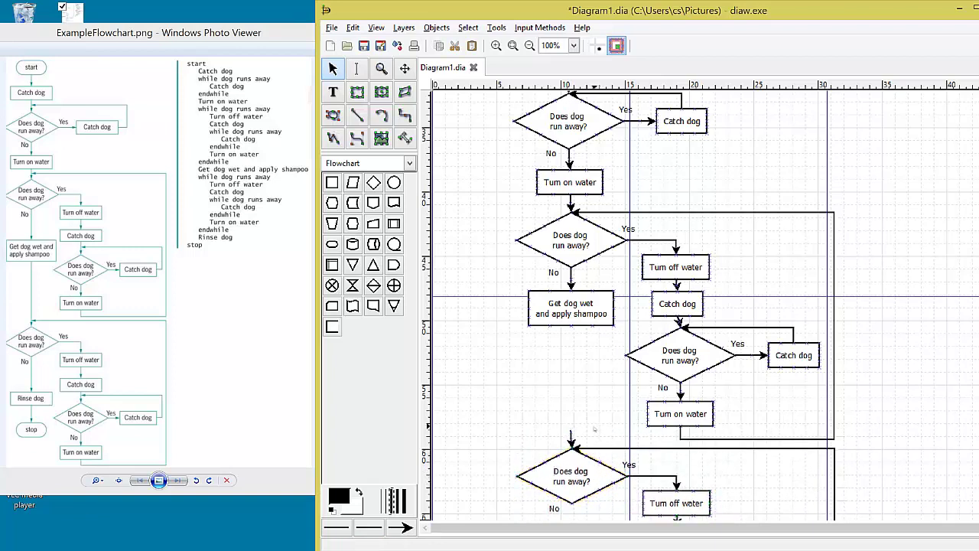
Extend the copied loop's incoming arrow up to the Get dog wet box and draw an arrow from its inner diamond to Turn on water
drag(571, 441, 571, 326)
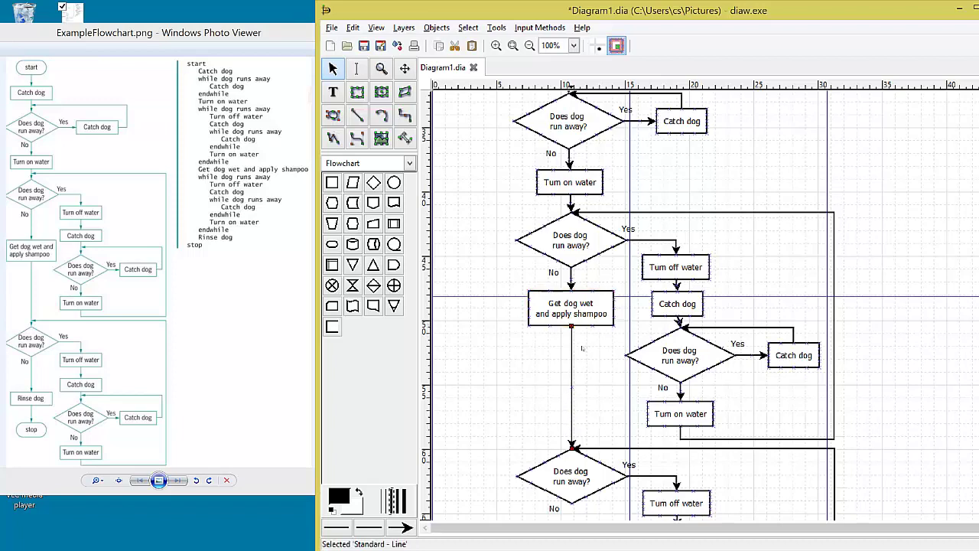
click(592, 362)
scroll(808, 373, down, 3)
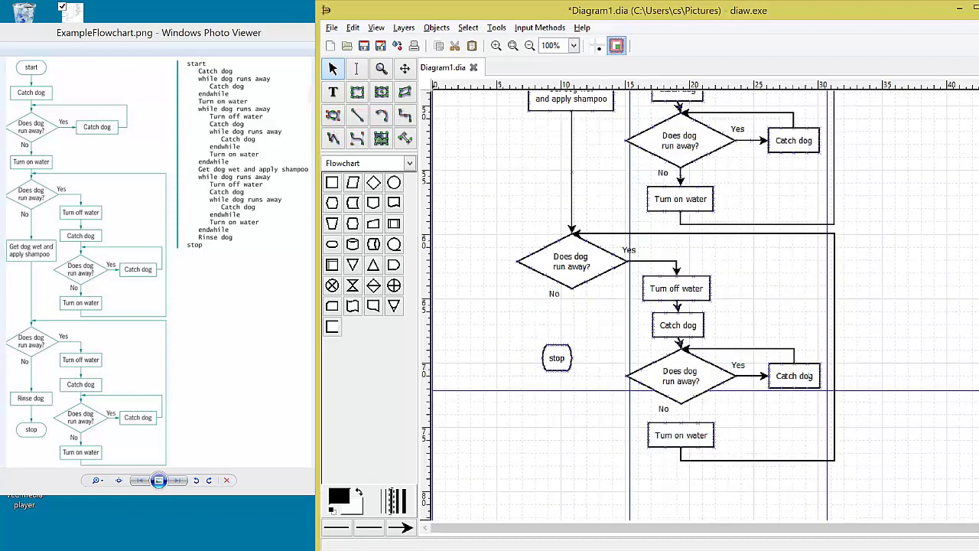
click(356, 114)
drag(679, 399, 681, 422)
Place a process box labelled "Rinse dog" centred under the copied loop's main diamond and draw an arrow to it from the diamond's bottom corner
click(332, 183)
click(547, 316)
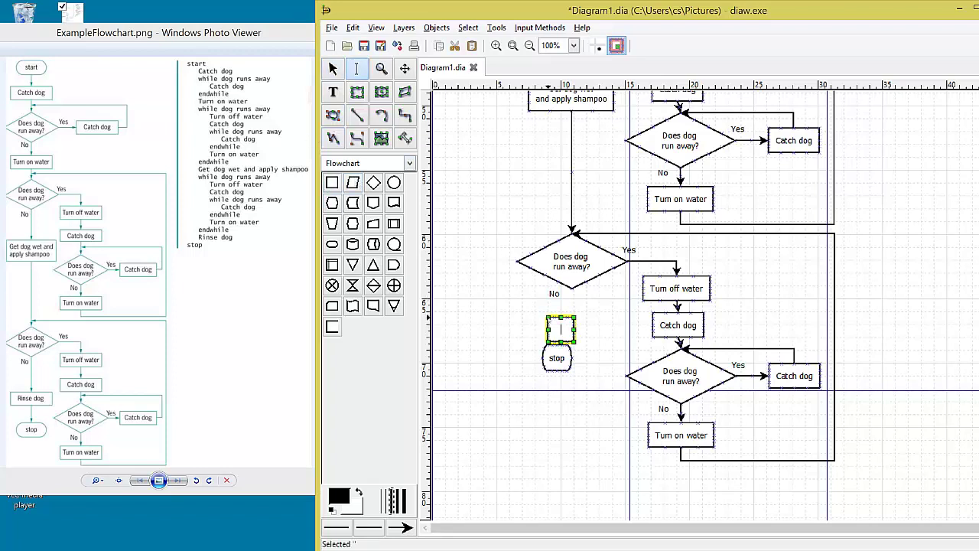
text(Rinse dog)
click(453, 366)
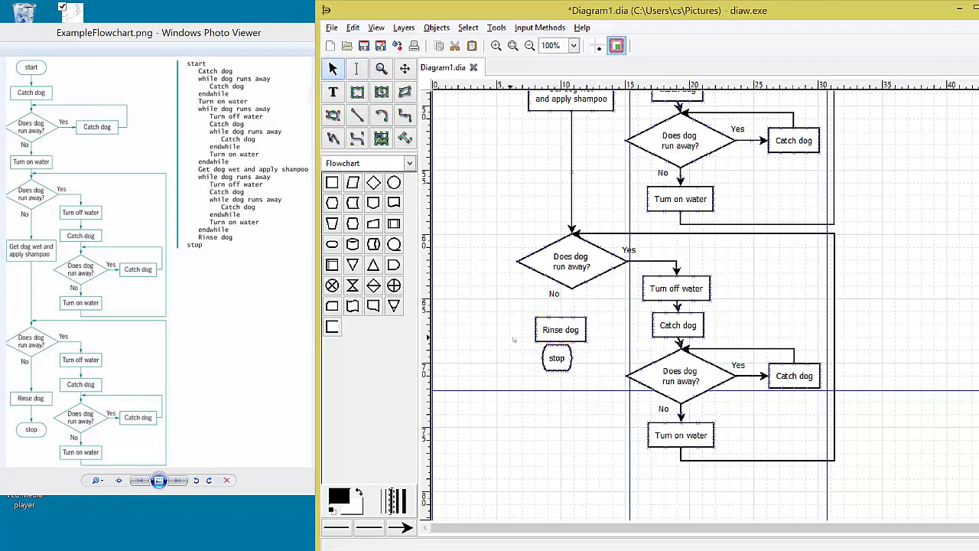
drag(550, 326, 561, 314)
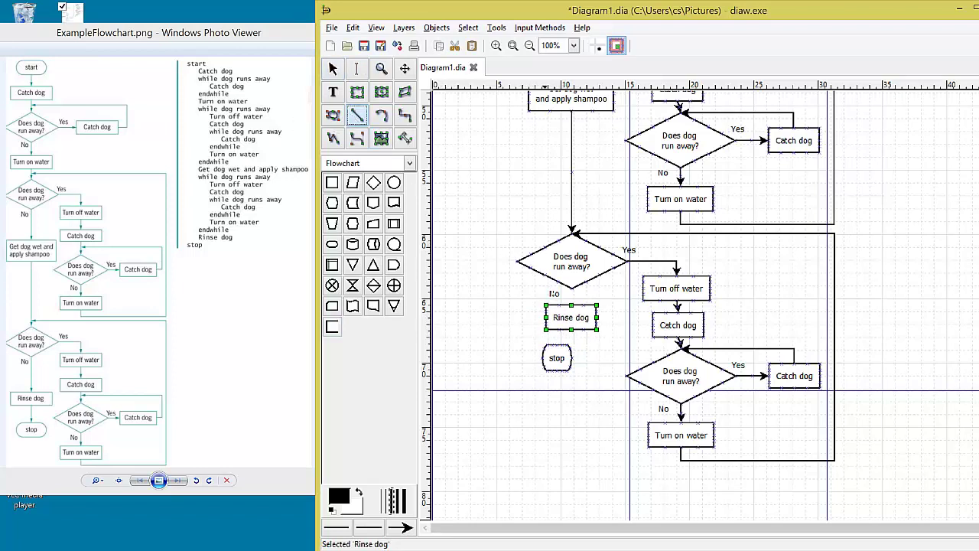
drag(572, 288, 572, 307)
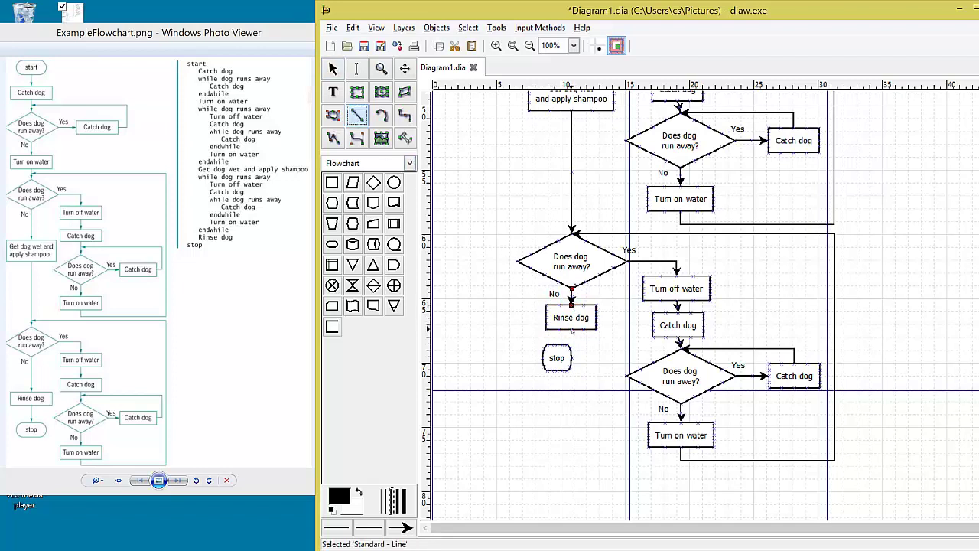
Place the stop terminal well below Rinse dog with an arrow joining them, and centre the Rinse dog box between the diamond and stop
drag(571, 330, 575, 498)
drag(565, 320, 566, 376)
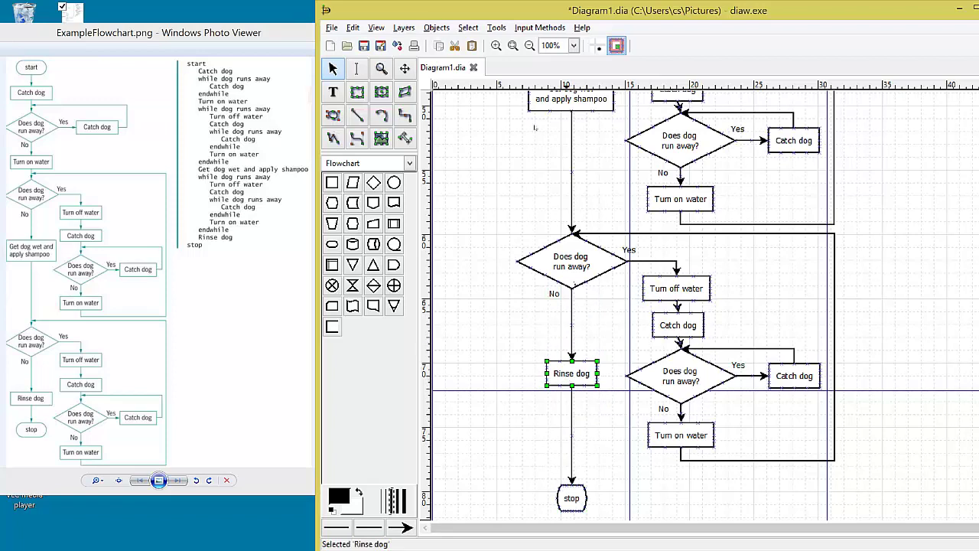
Examine the whole flowchart from start to stop and compare it with the example image
click(513, 46)
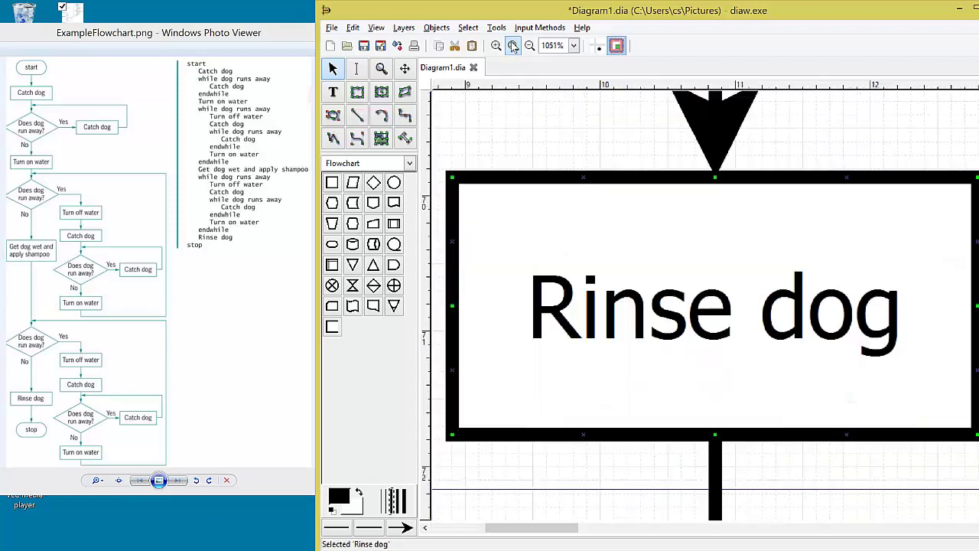
click(530, 45)
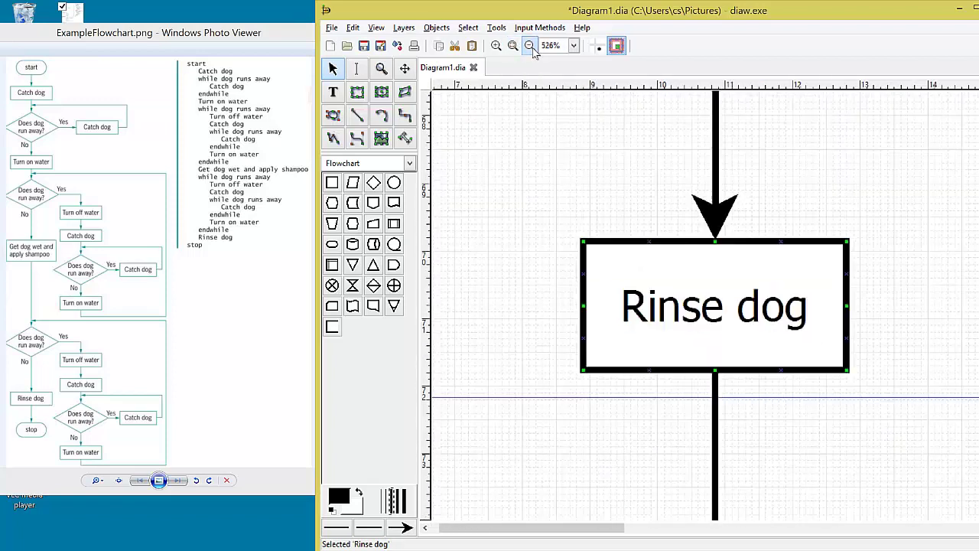
click(529, 46)
click(530, 46)
click(529, 46)
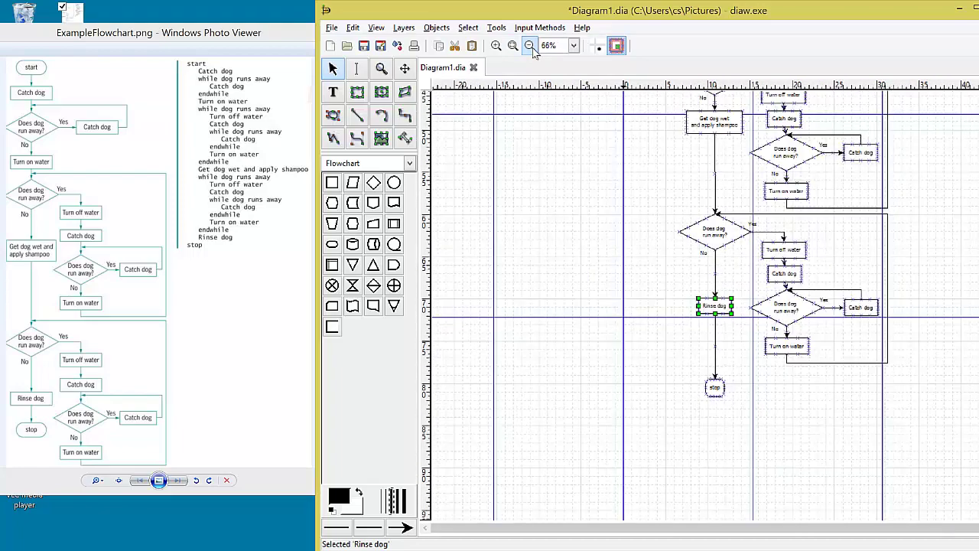
click(529, 46)
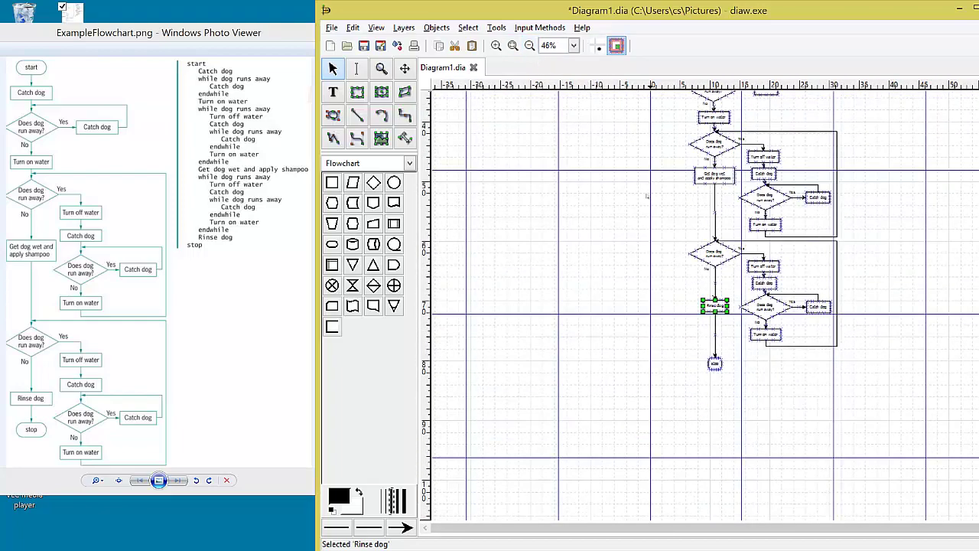
scroll(647, 197, up, 3)
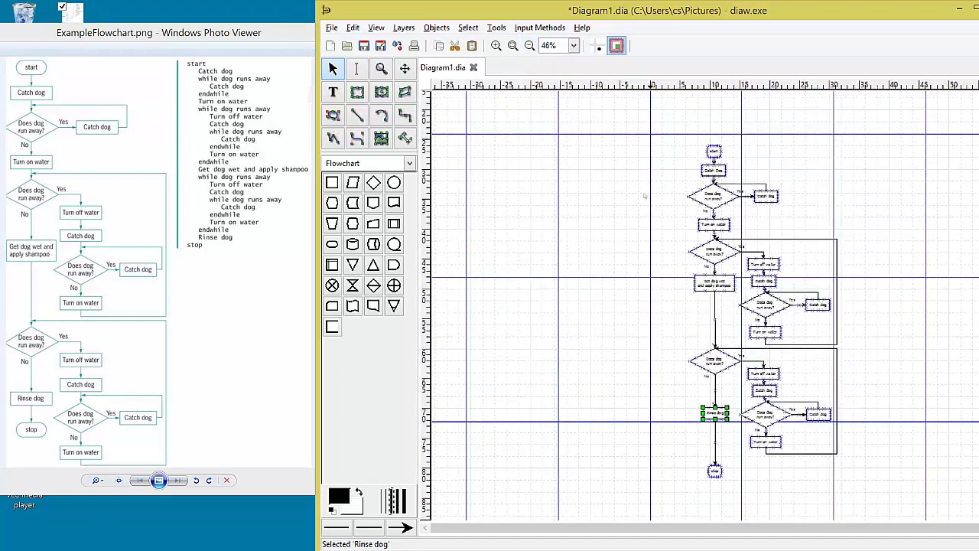
click(502, 48)
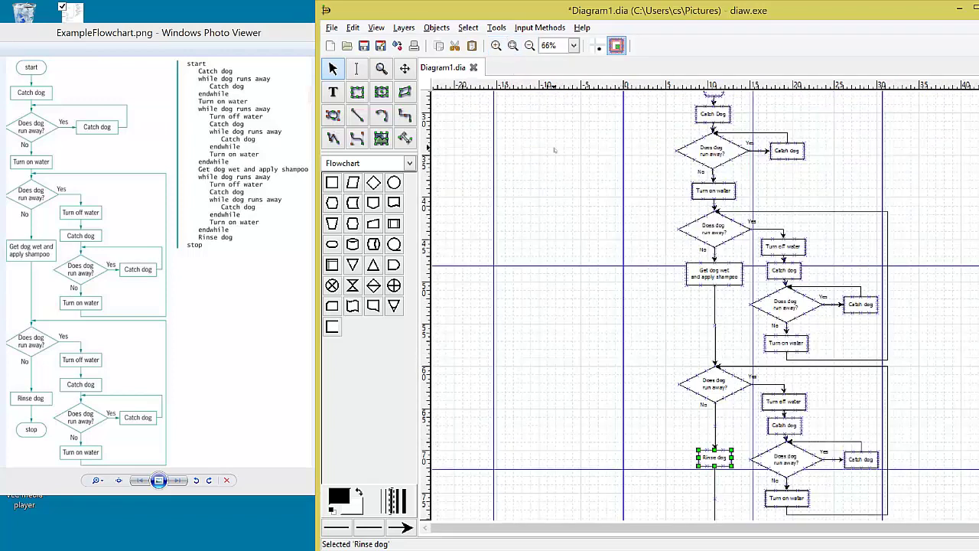
scroll(554, 150, down, 3)
scroll(555, 150, up, 3)
Turn off visible page breaks in the view default preferences
click(332, 28)
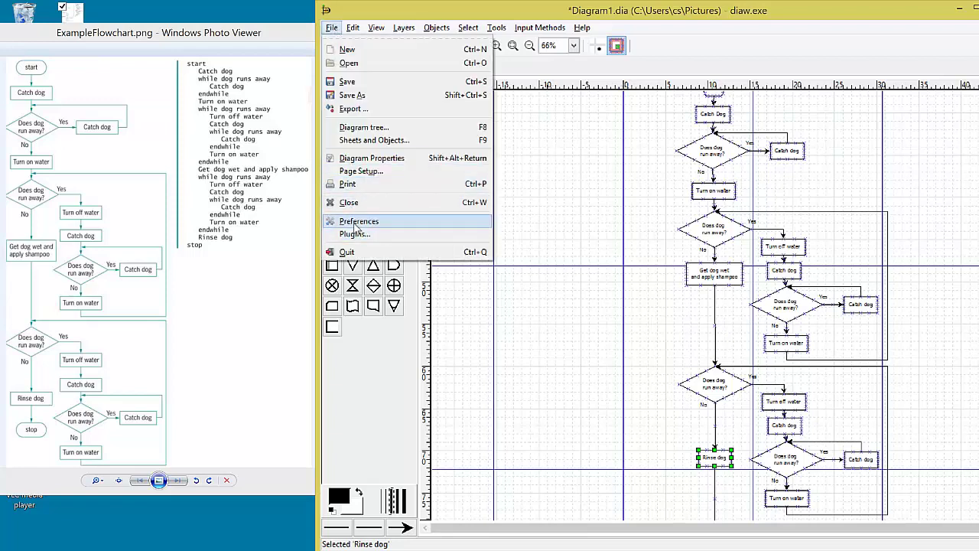
click(356, 223)
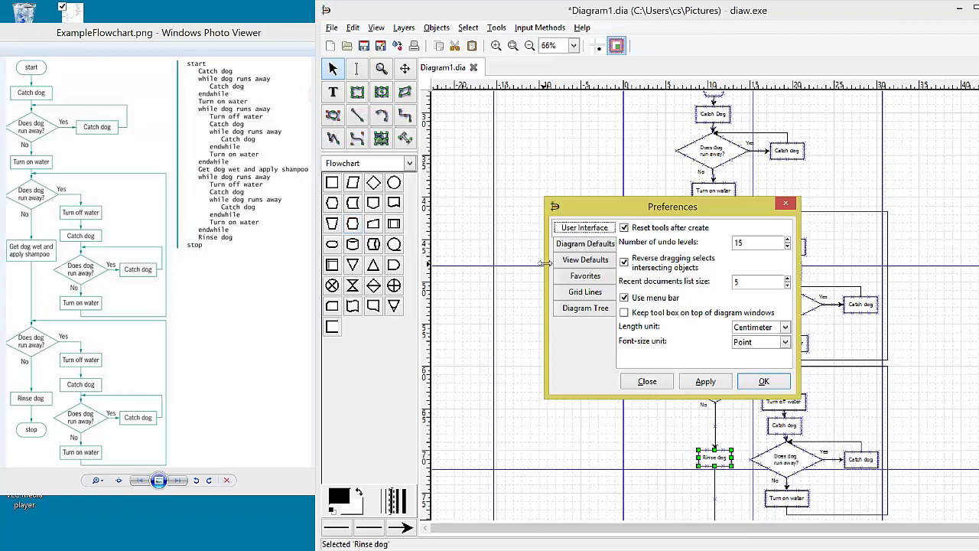
click(569, 261)
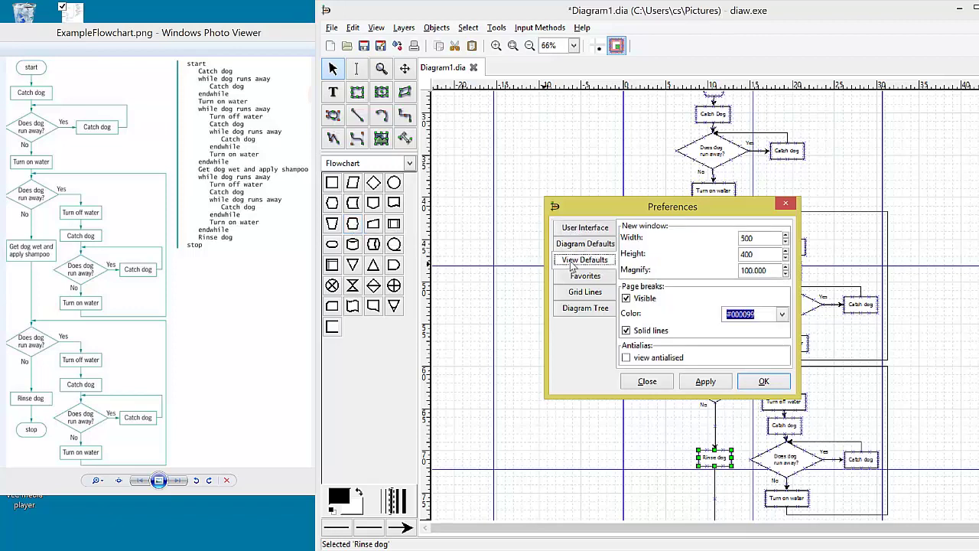
click(627, 299)
click(708, 383)
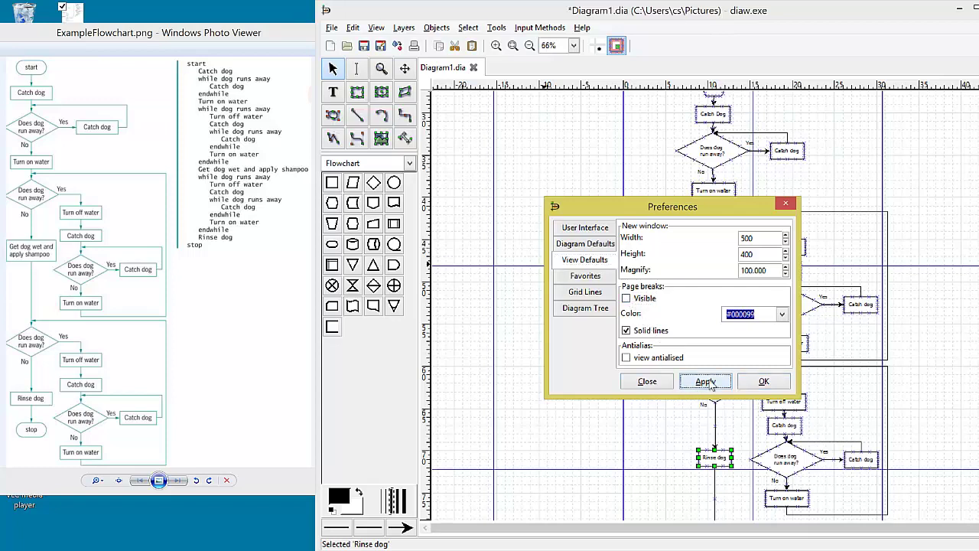
click(756, 383)
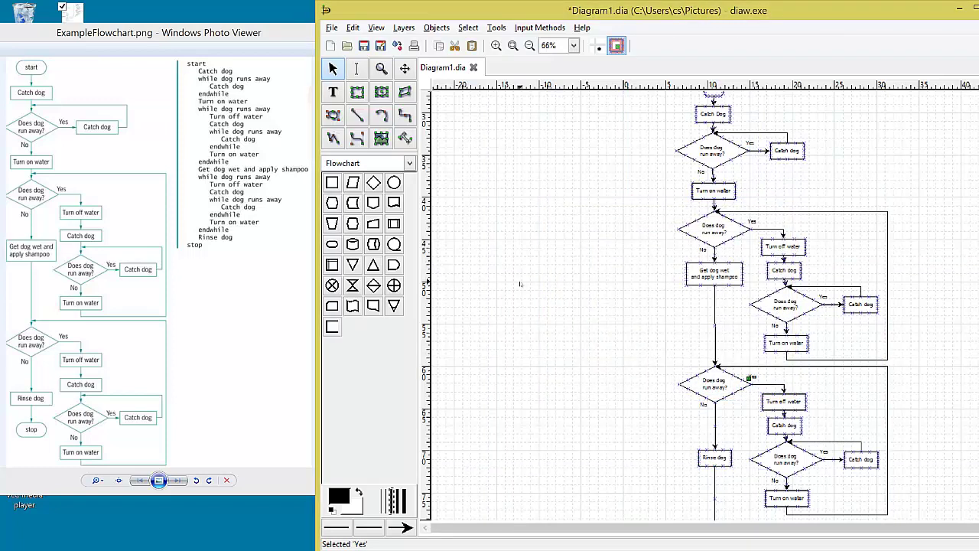
Hide the grid and the rulers in the diagram view
click(377, 27)
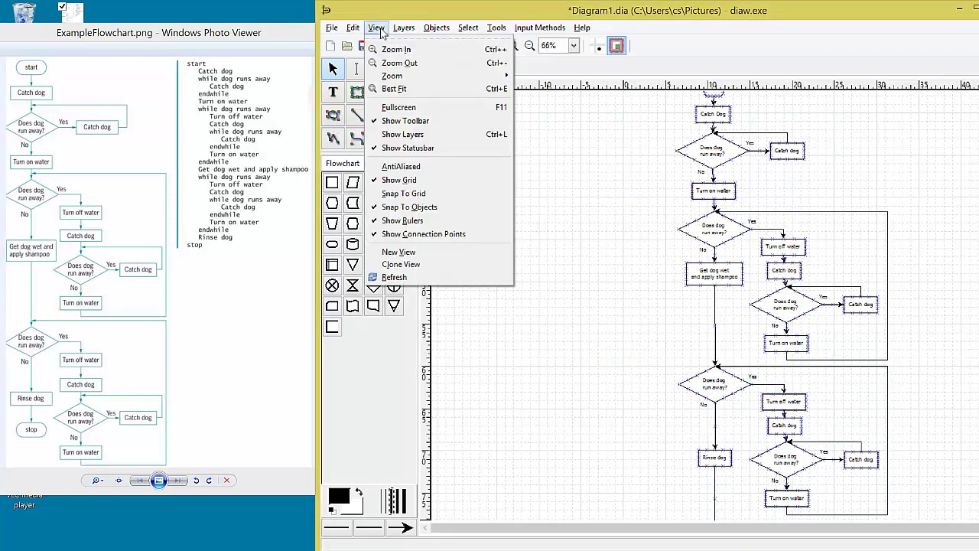
click(385, 181)
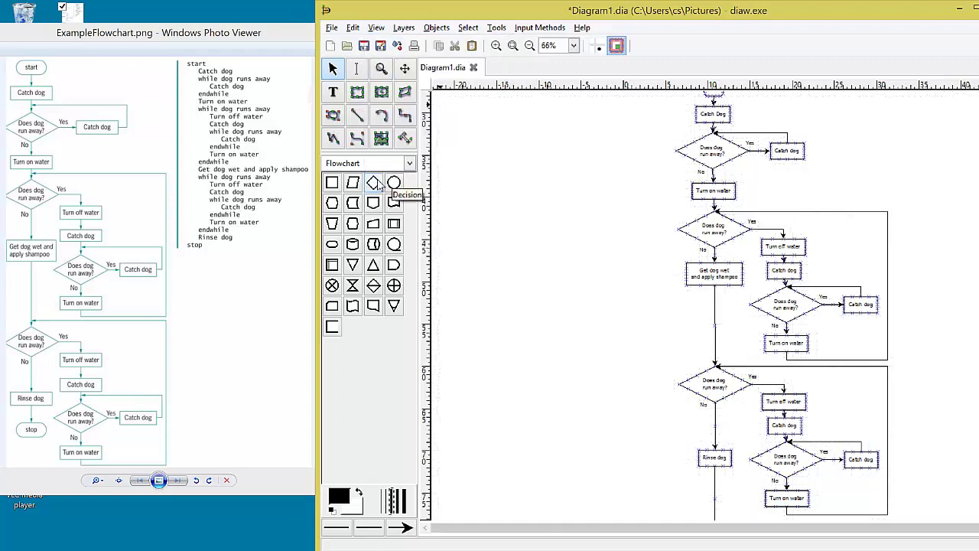
click(378, 28)
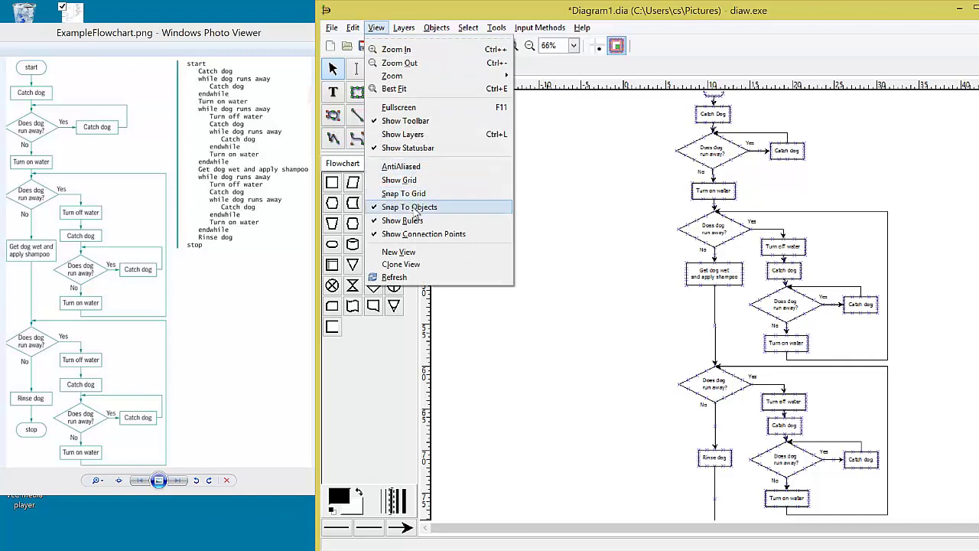
click(414, 221)
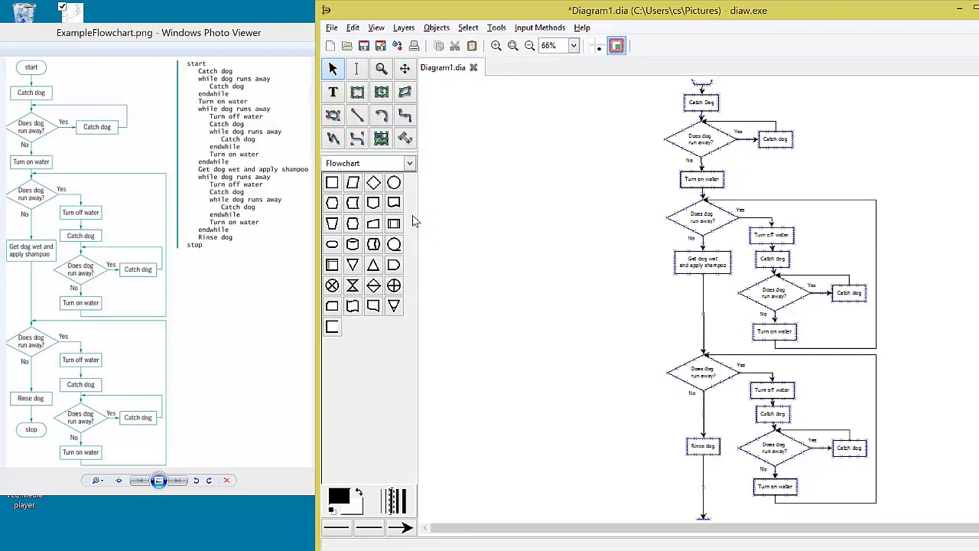
Hide the connection points on the diagram's shapes and lines
click(357, 30)
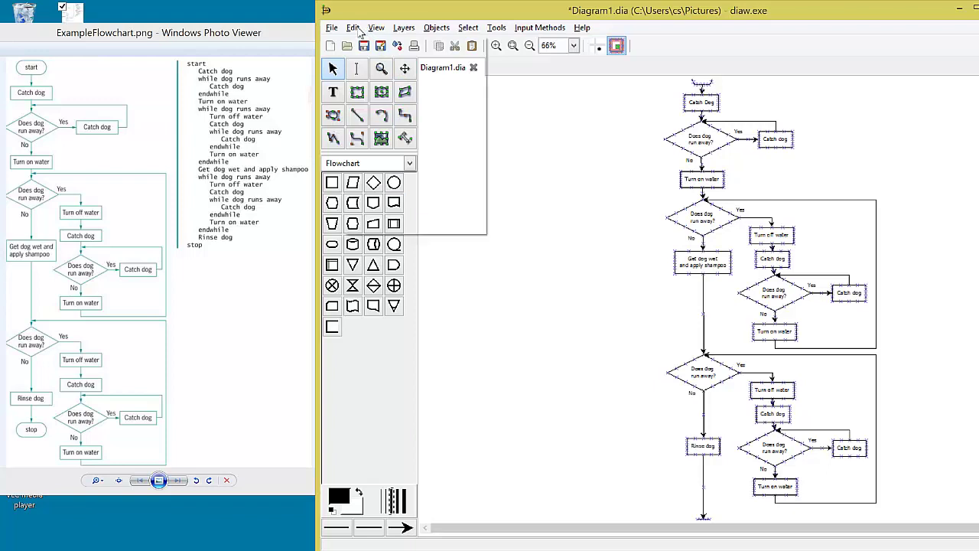
click(357, 29)
click(372, 29)
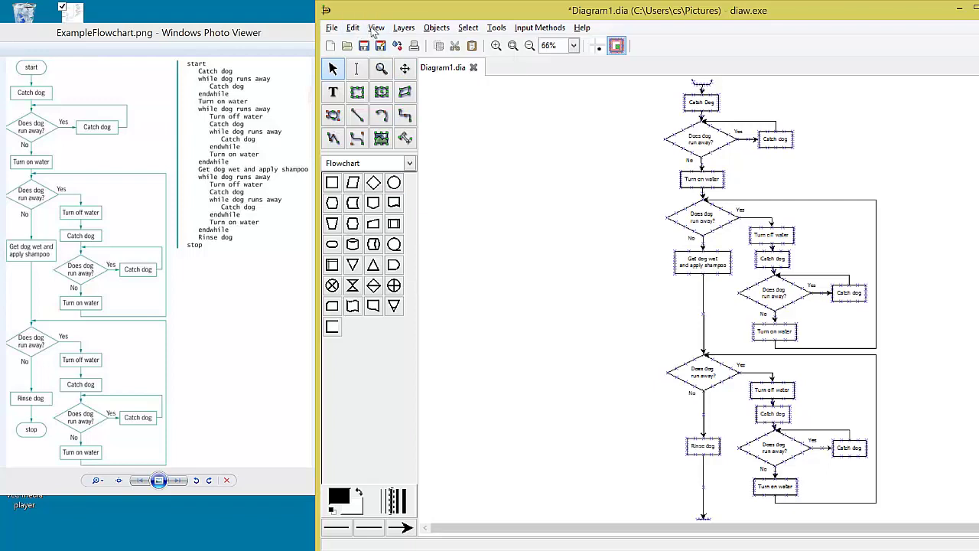
click(375, 30)
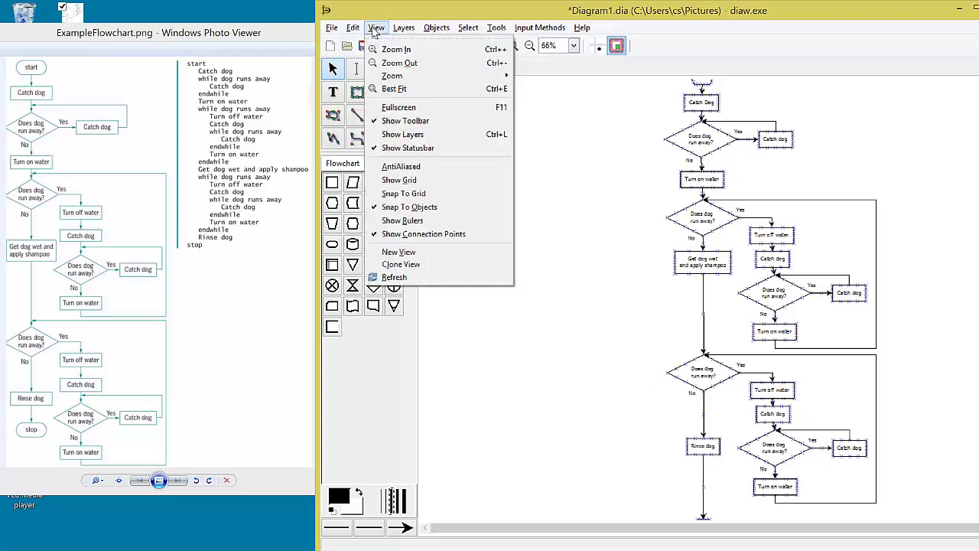
click(397, 236)
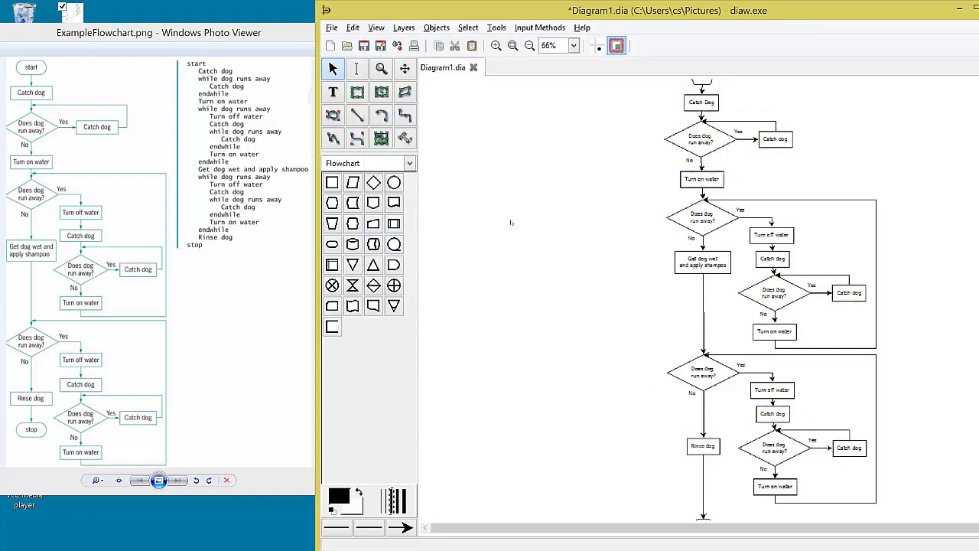
Set the page scaling to fit the diagram to 1 by 1 page
click(334, 29)
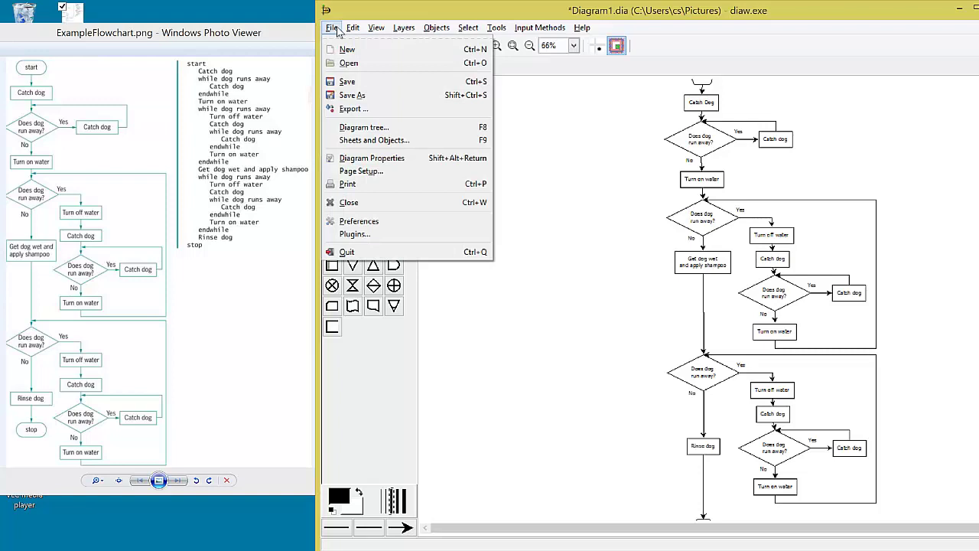
click(371, 171)
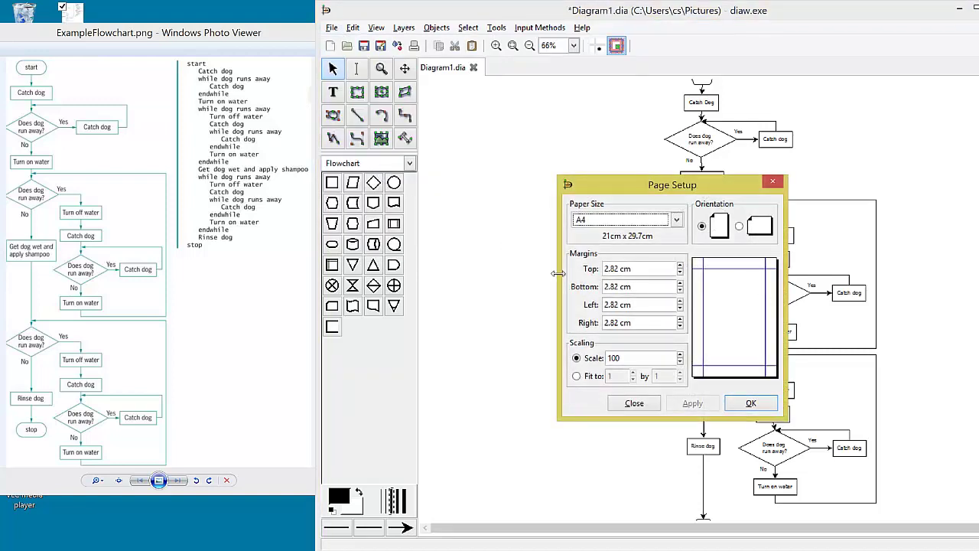
click(578, 376)
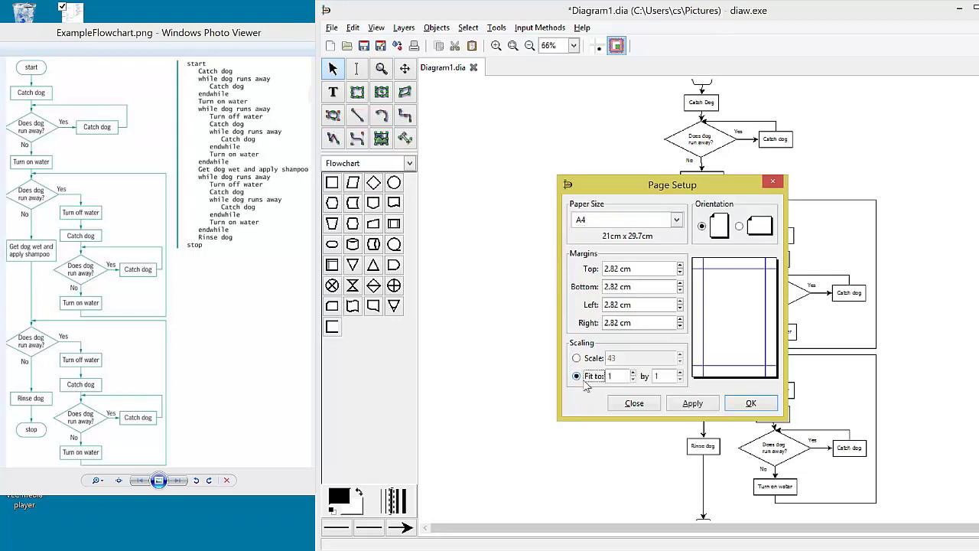
click(693, 403)
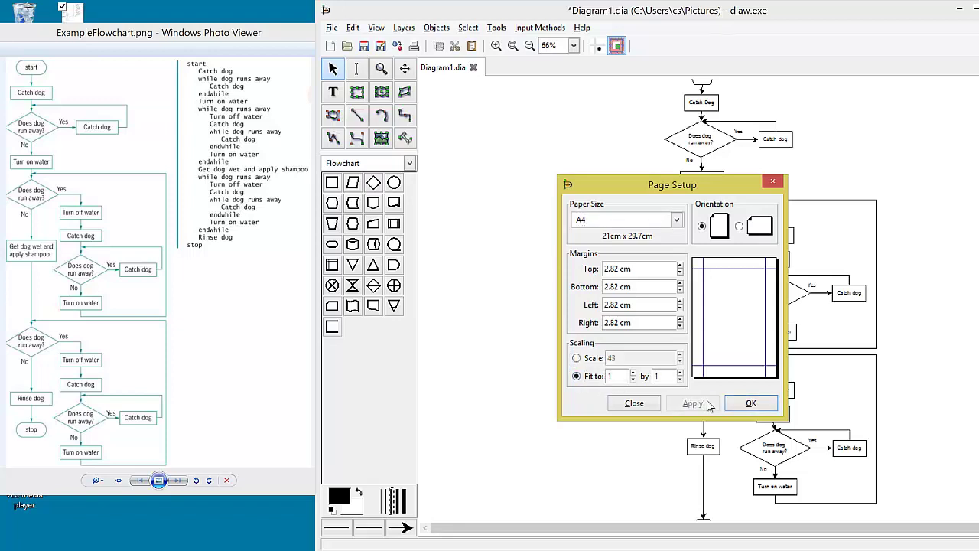
click(750, 403)
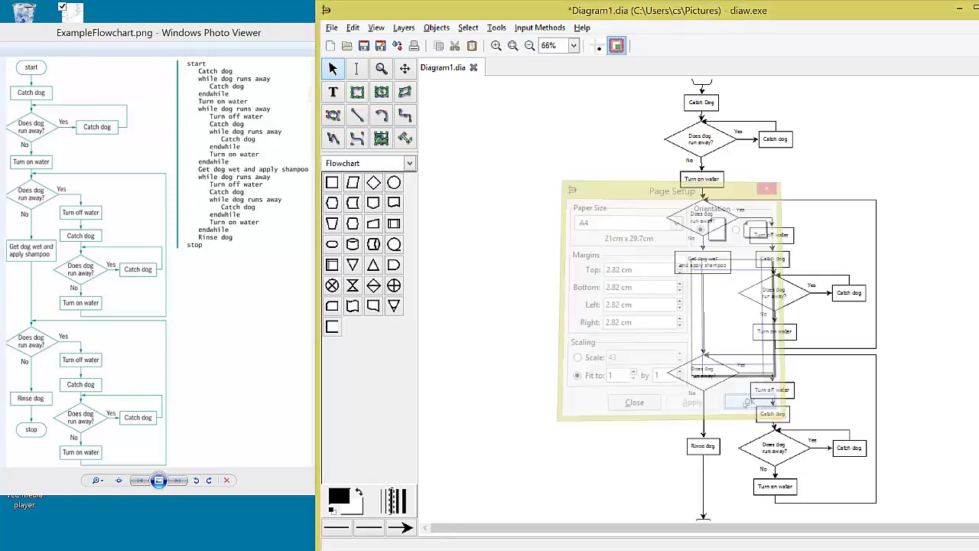
Make page breaks visible in the view default preferences and fit the whole flowchart in the window
click(332, 27)
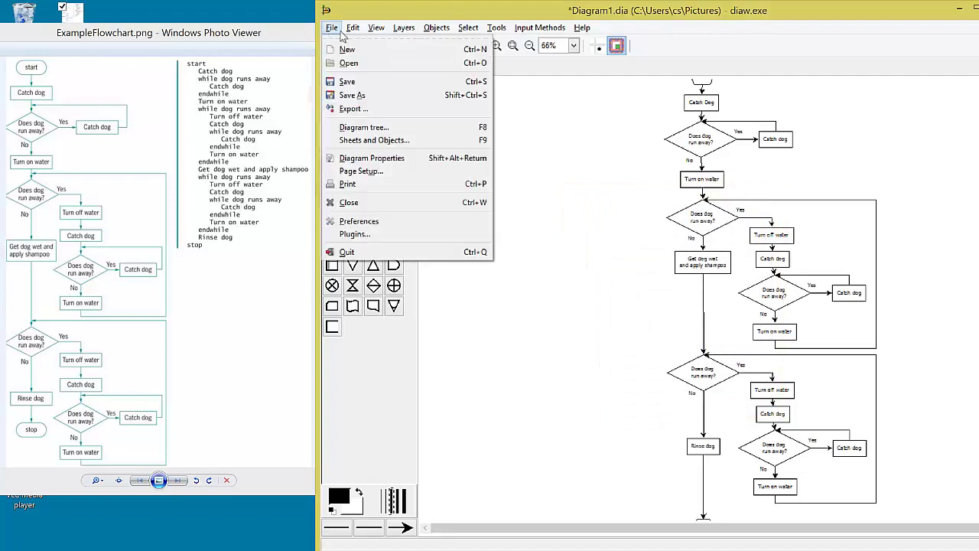
click(376, 225)
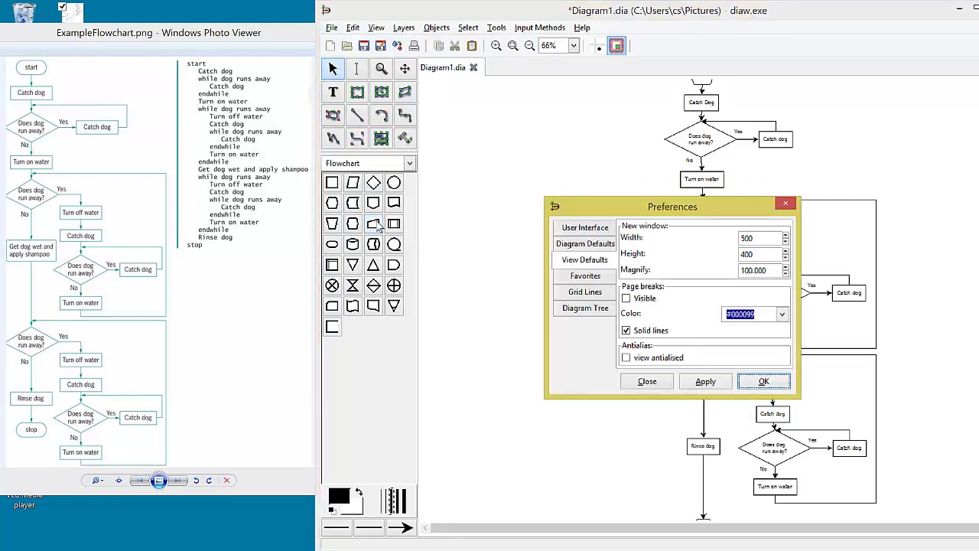
click(626, 299)
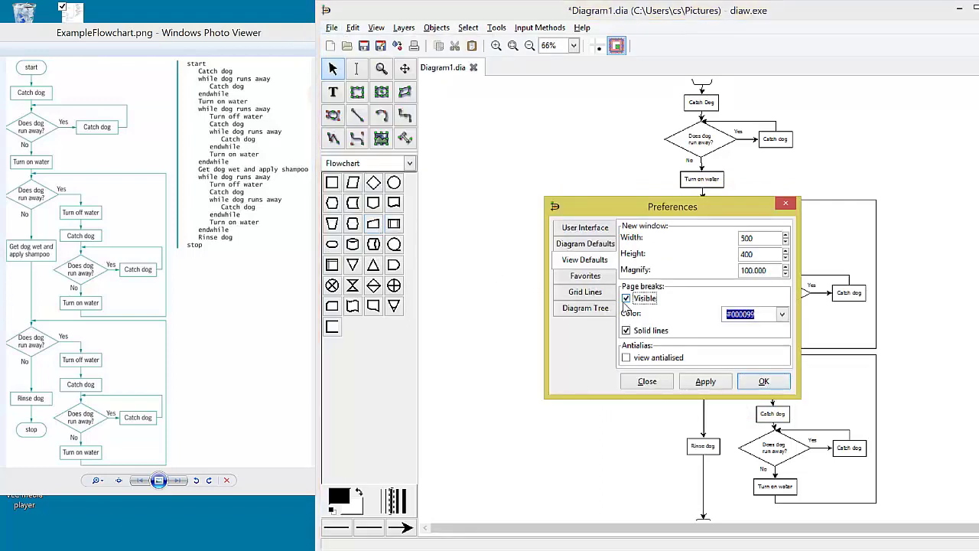
click(763, 382)
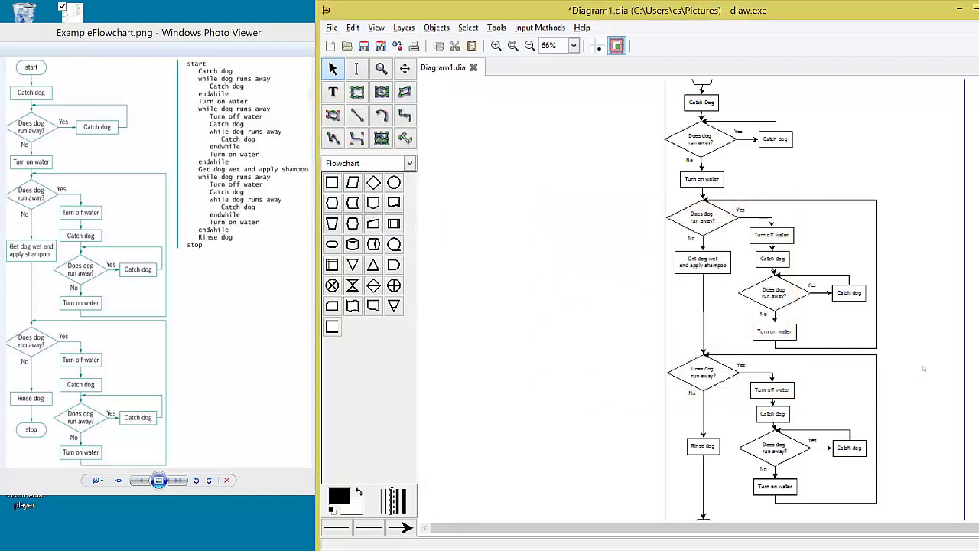
click(513, 45)
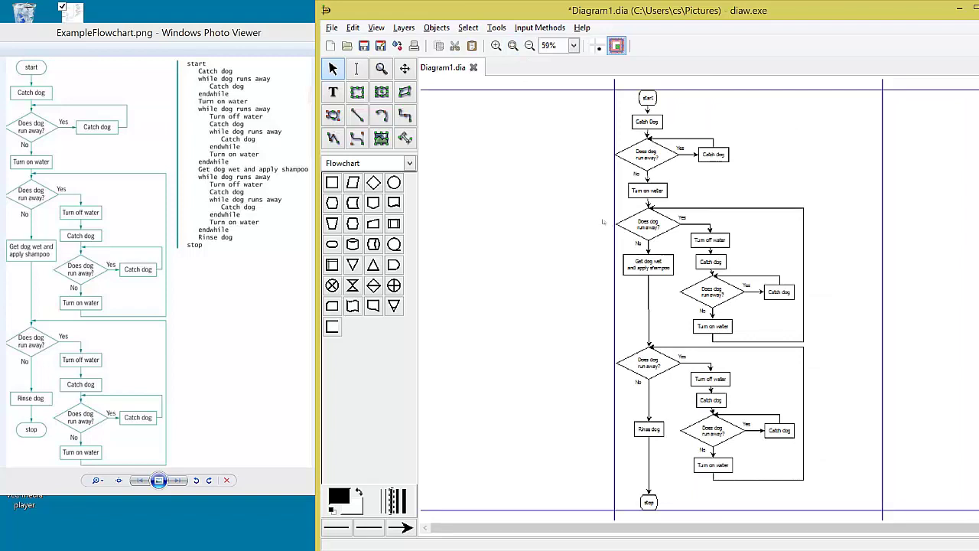
Save the flowchart to the Desktop folder under the name WashingDog.dia
click(336, 29)
click(336, 29)
click(339, 30)
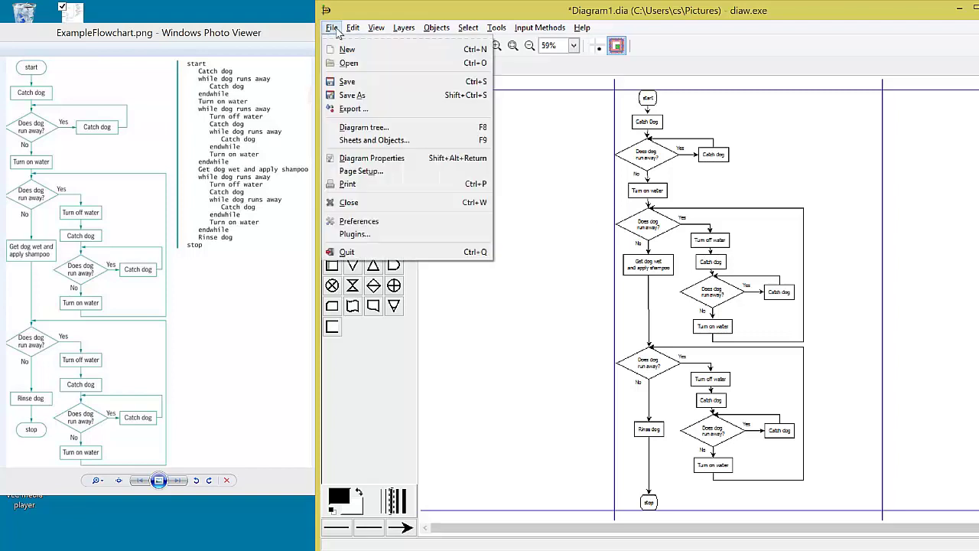
click(356, 93)
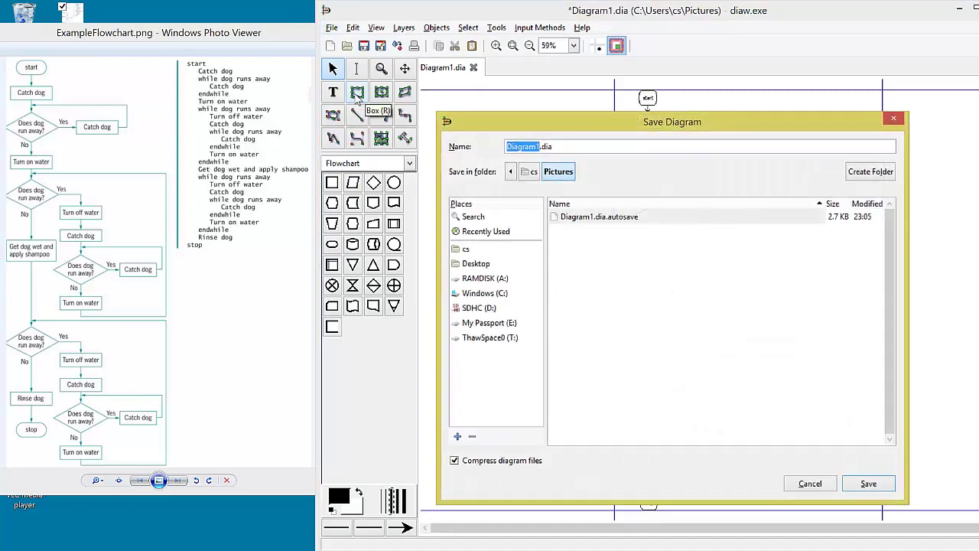
click(474, 263)
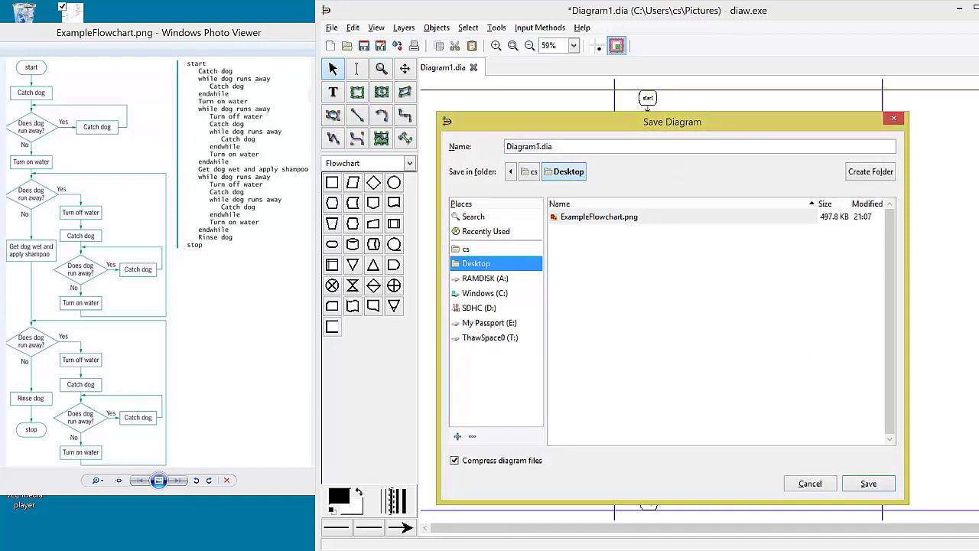
drag(542, 146, 485, 154)
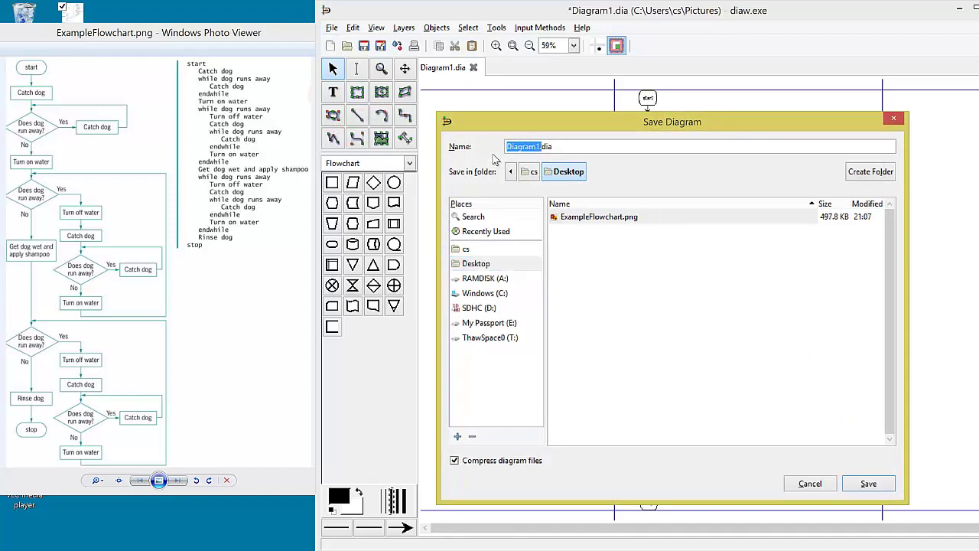
text(WashingDog)
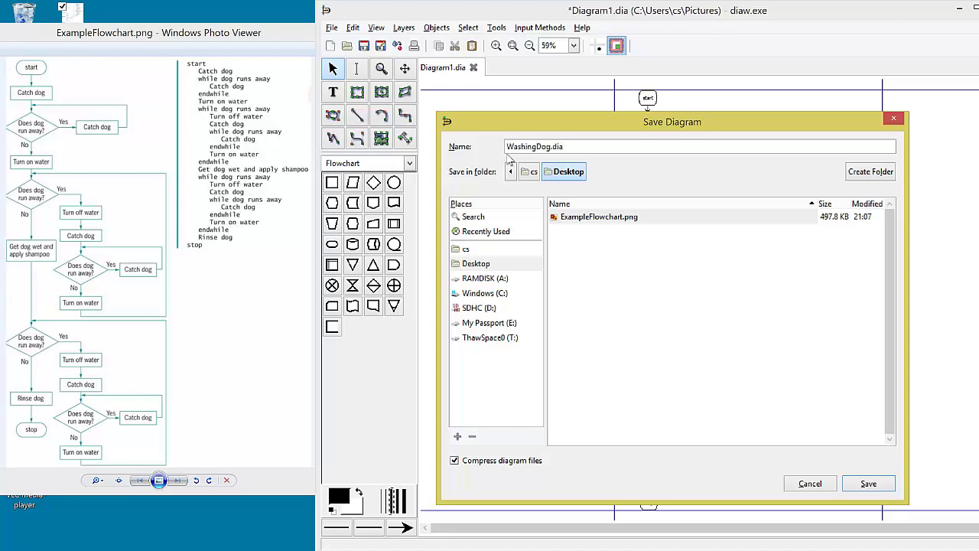
click(867, 484)
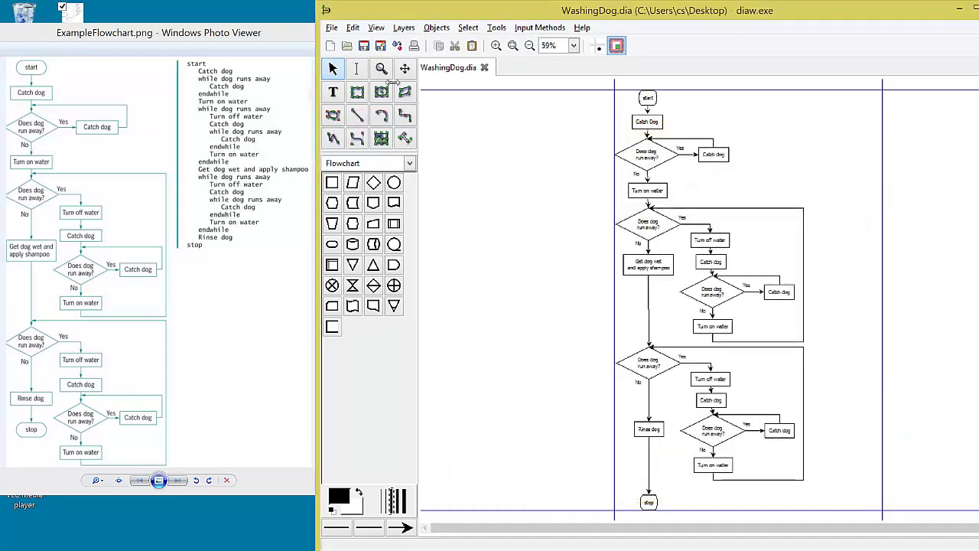
Export the flowchart to the Desktop as WashingDog.png in the Cairo PNG format
click(332, 30)
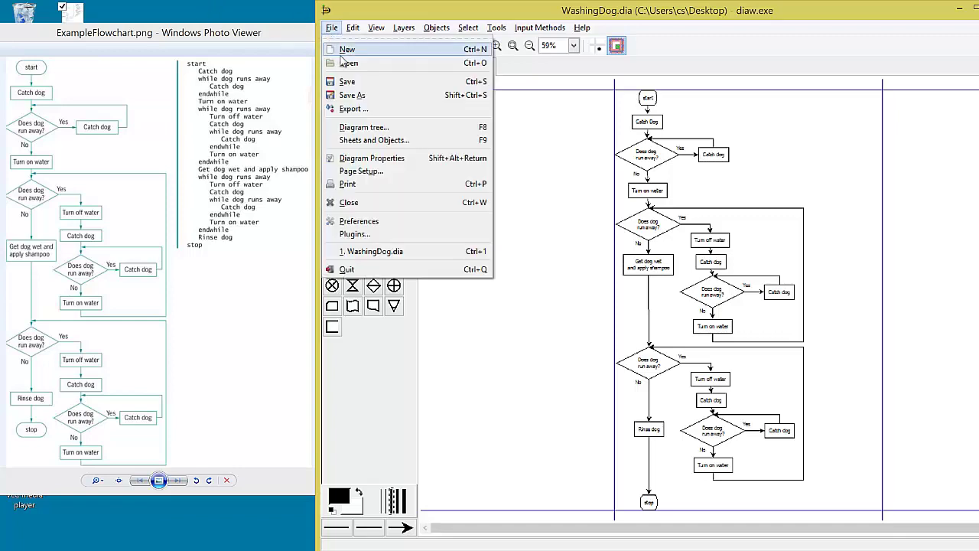
click(359, 110)
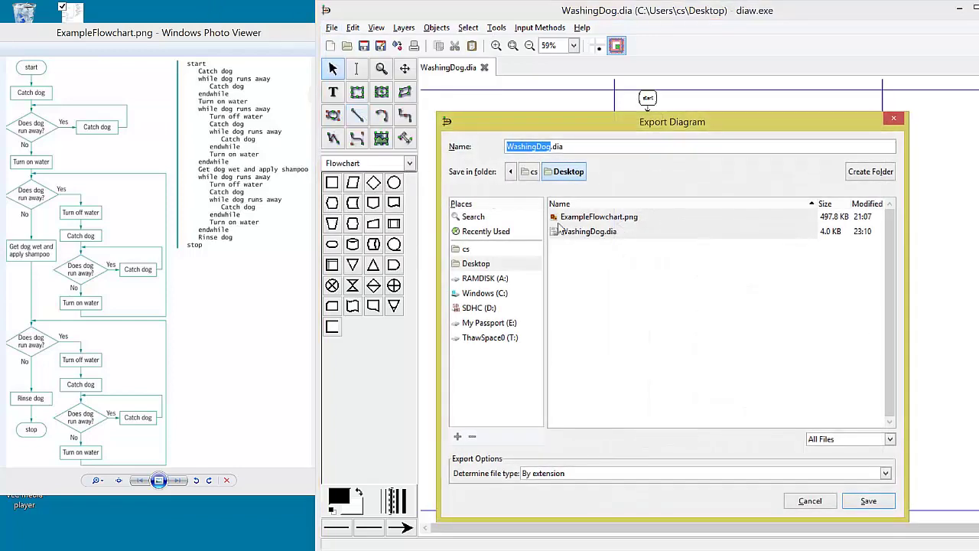
click(711, 473)
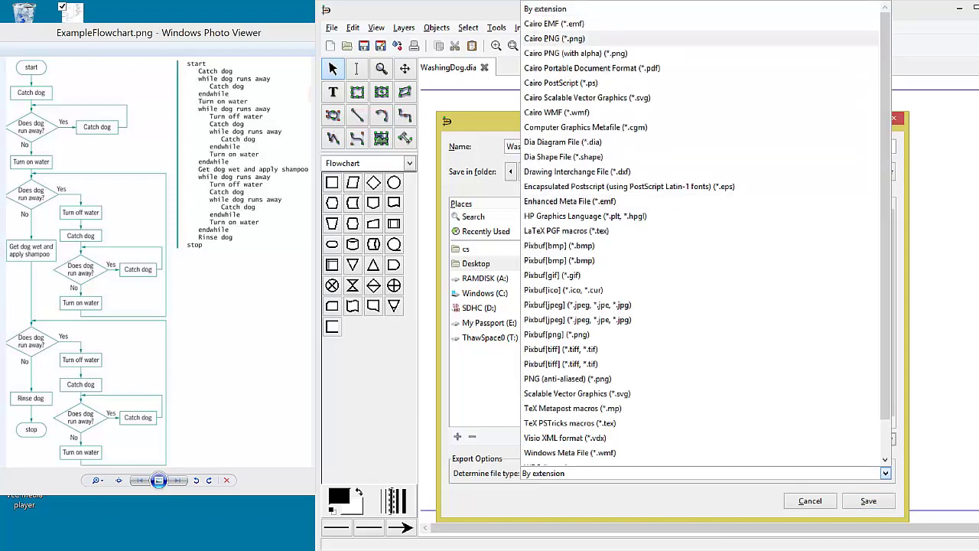
click(553, 38)
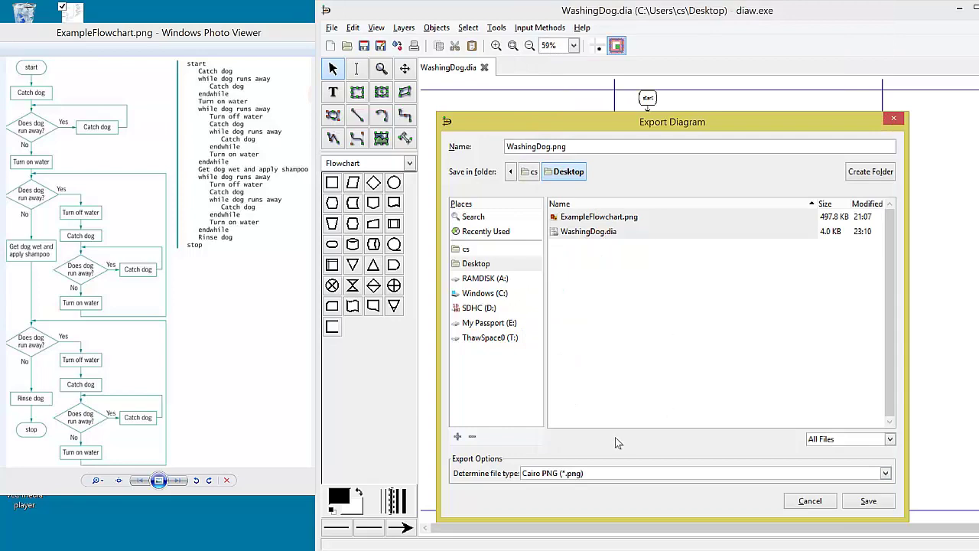
click(870, 502)
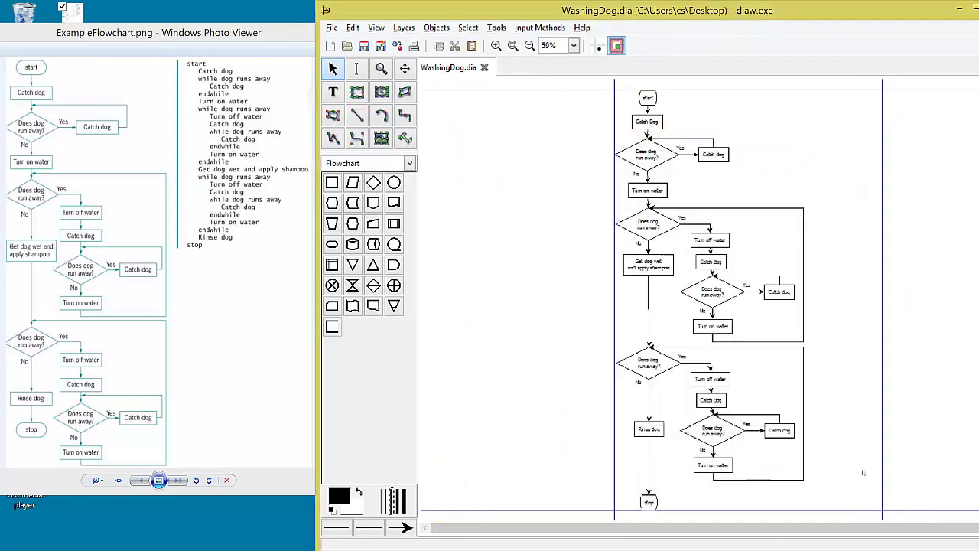
Export the flowchart to the Desktop as WashingDog.pdf in the Cairo Portable Document Format
click(333, 28)
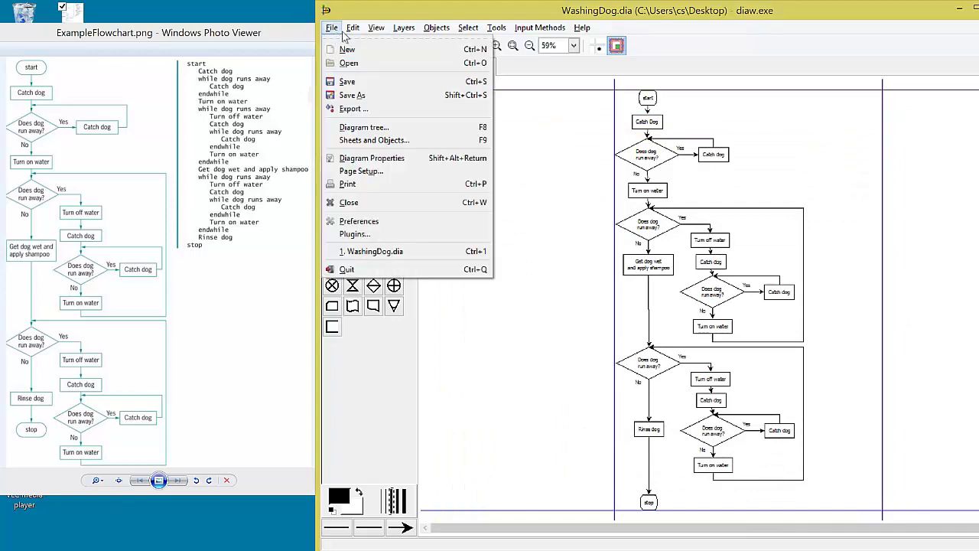
click(345, 32)
click(333, 31)
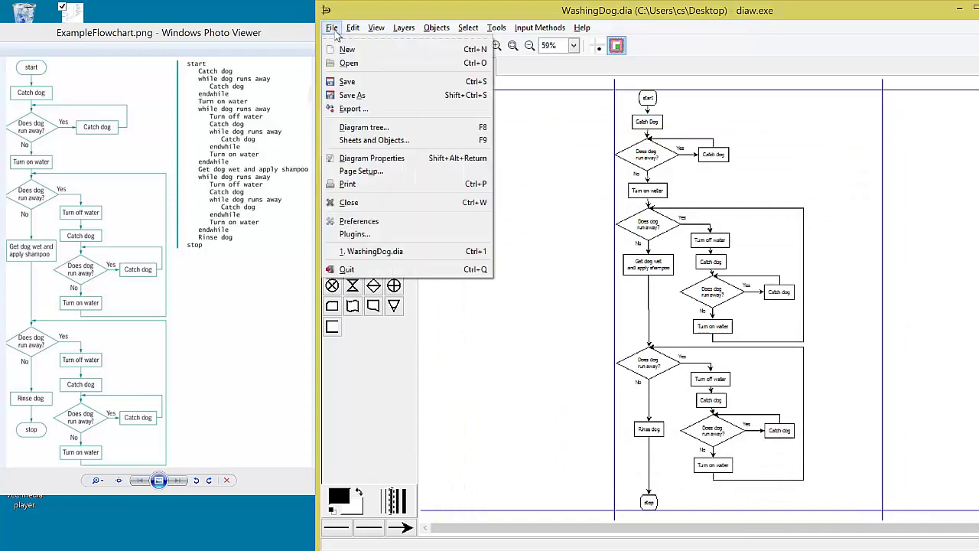
click(359, 109)
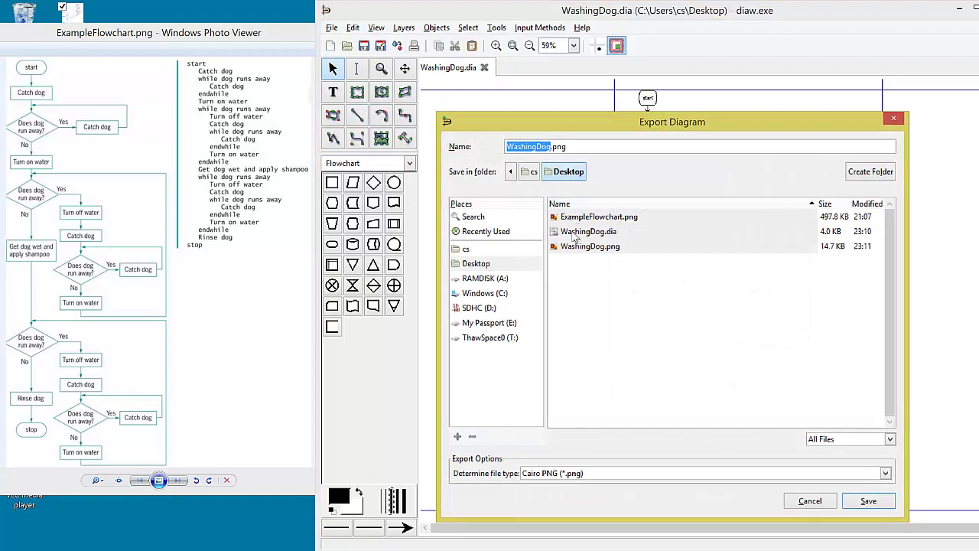
click(646, 473)
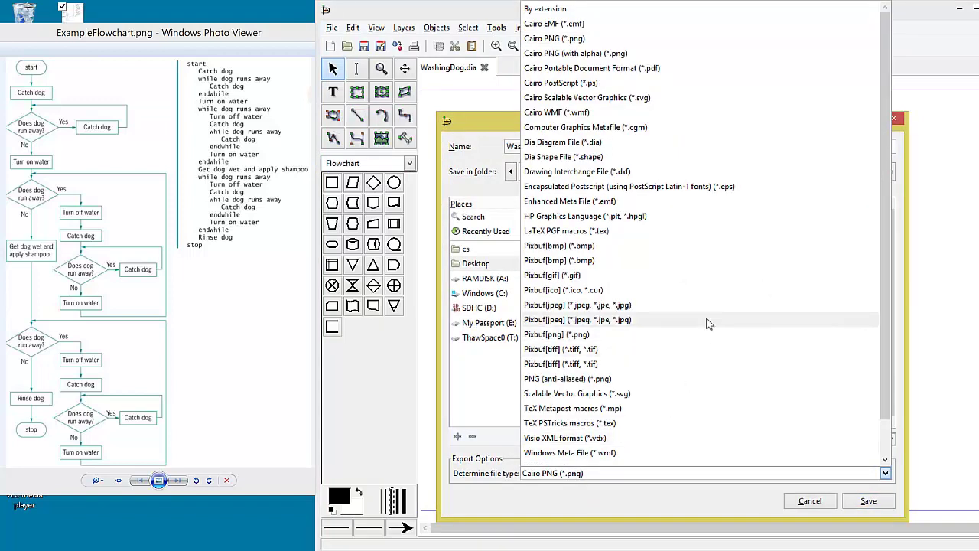
click(651, 68)
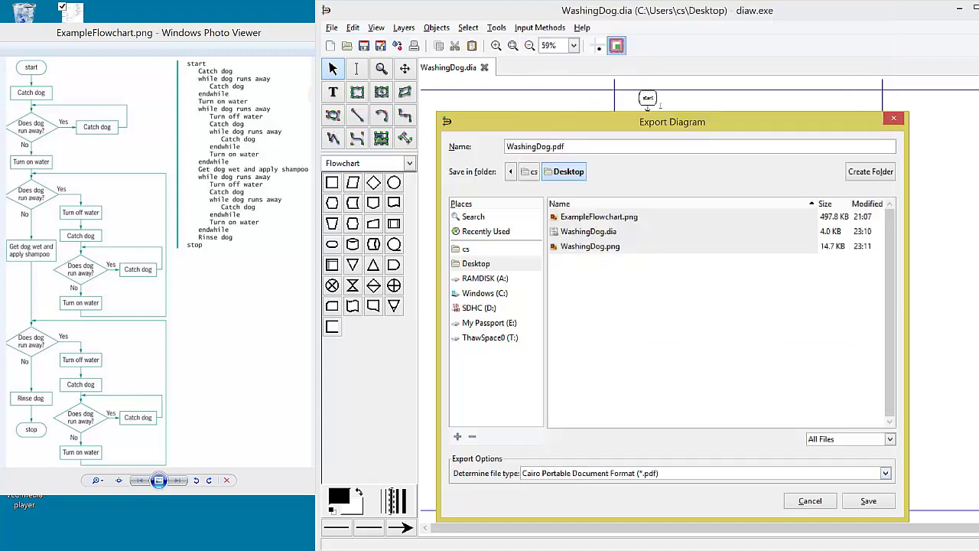
click(867, 501)
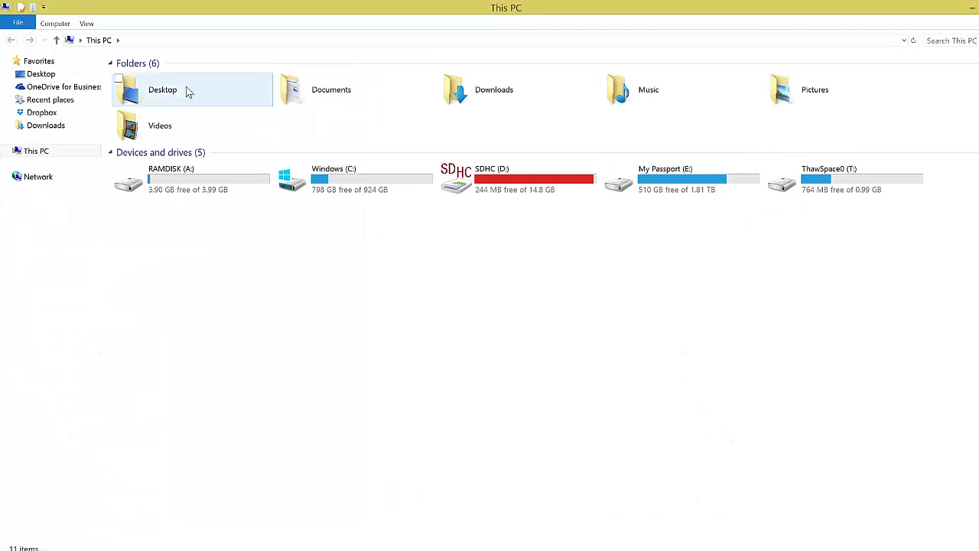
Open WashingDog.pdf from the Desktop folder in File Explorer, check the exported flowchart, and close it
double_click(186, 90)
click(241, 157)
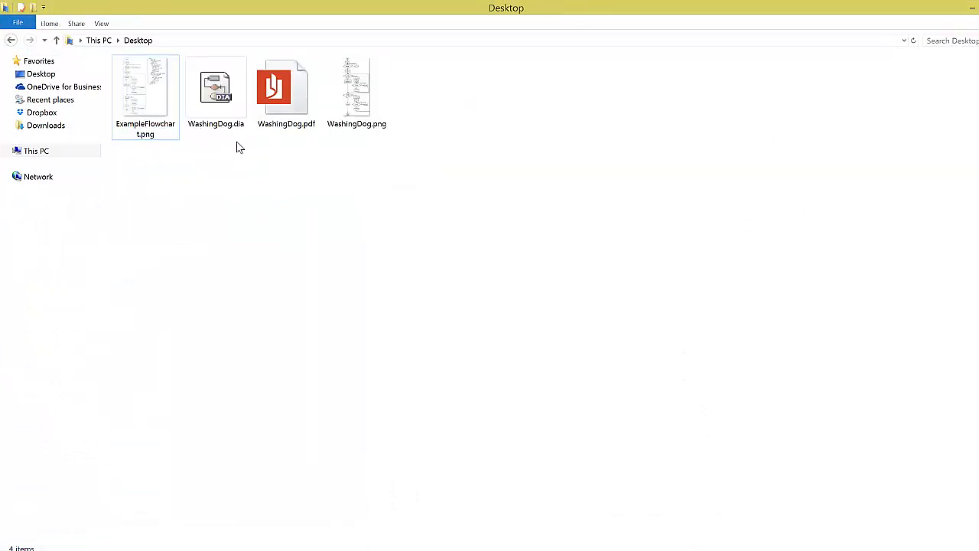
double_click(285, 103)
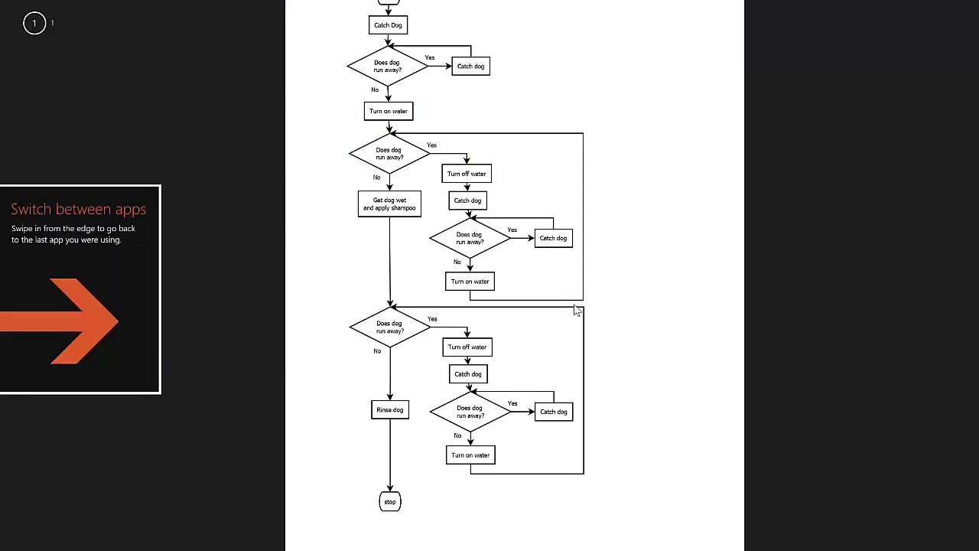
scroll(575, 310, up, 1)
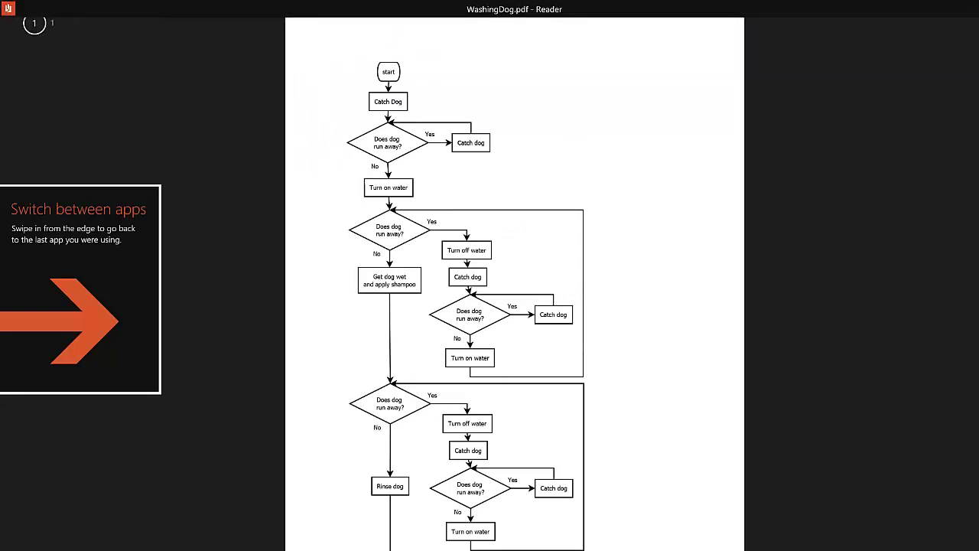
click(977, 6)
Open WashingDog.png from the Desktop folder, inspect the exported image's sharpness up close and as a whole, and close it
double_click(351, 93)
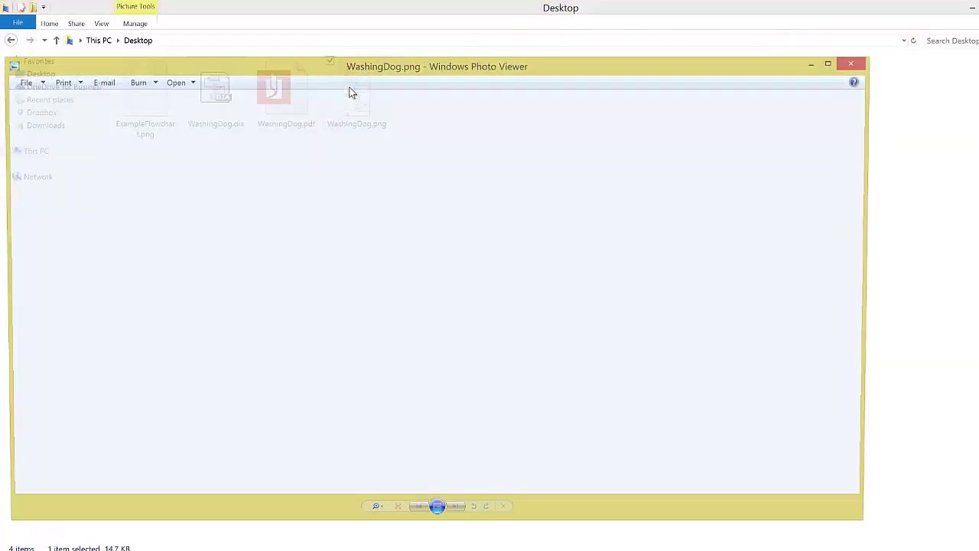
scroll(406, 394, up, 6)
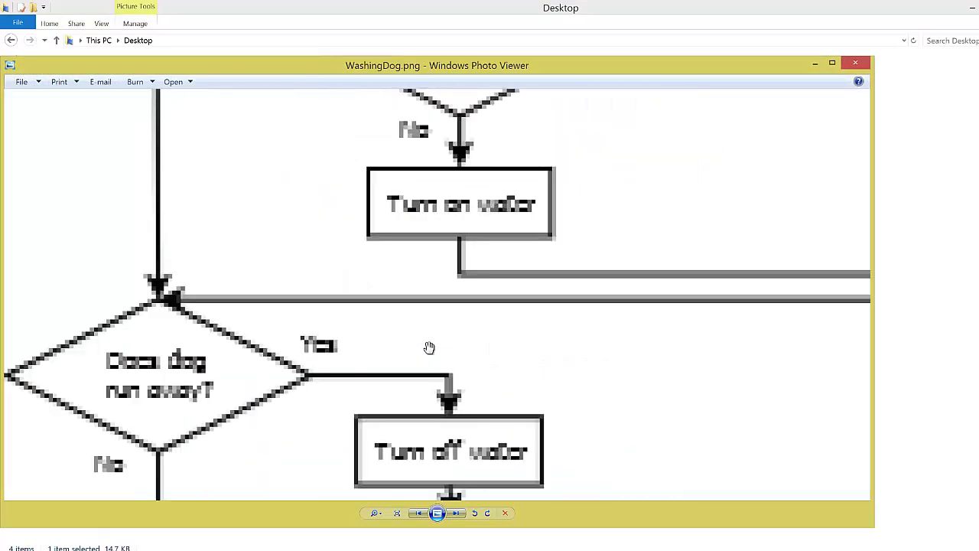
scroll(429, 347, down, 2)
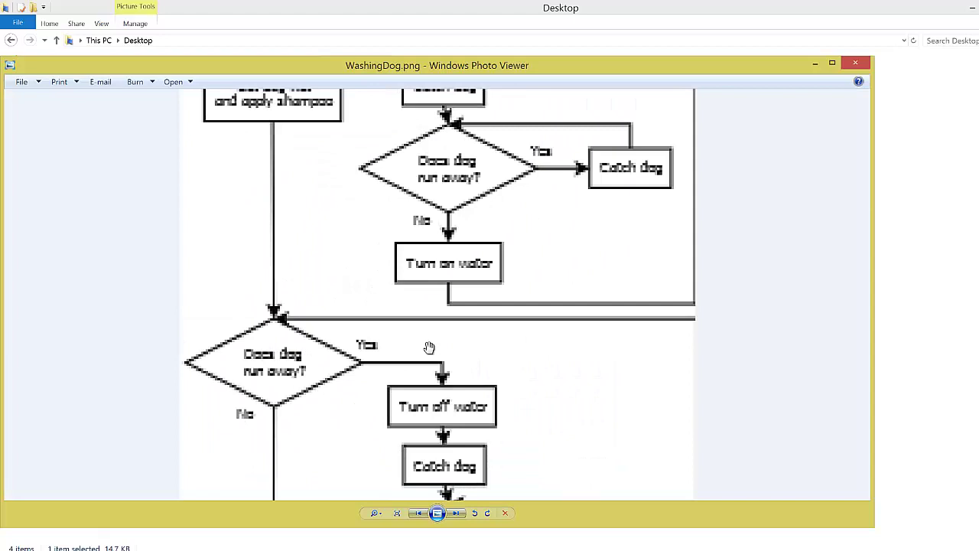
scroll(429, 347, down, 2)
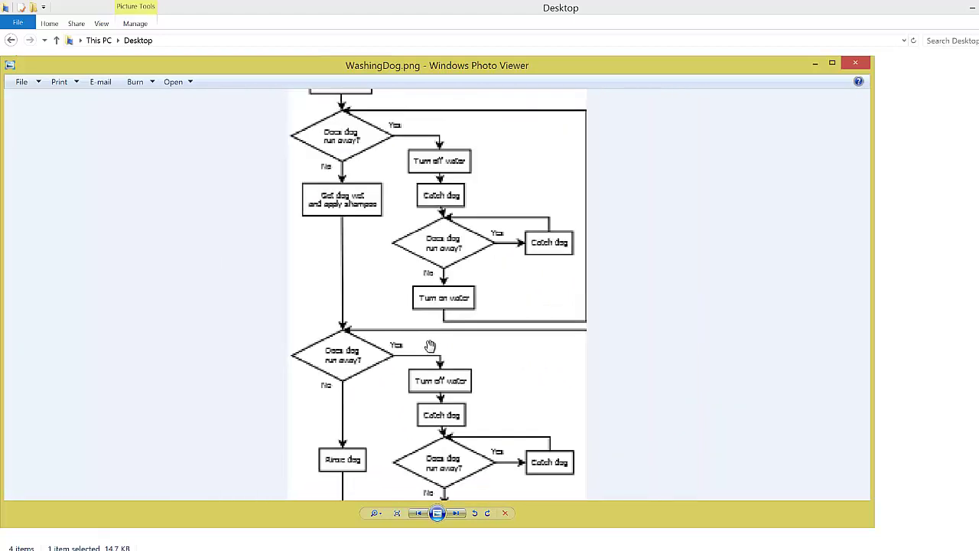
scroll(433, 346, down, 1)
scroll(433, 345, down, 2)
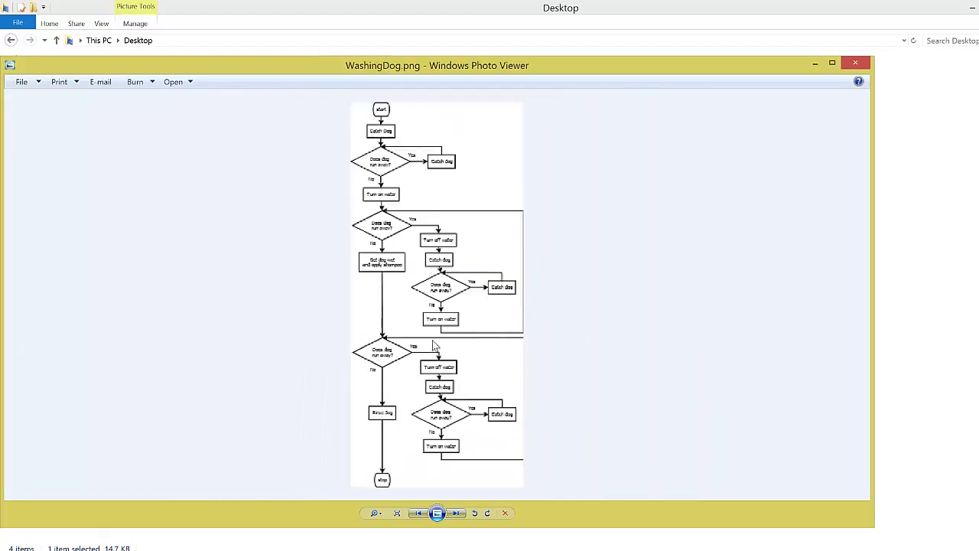
click(863, 63)
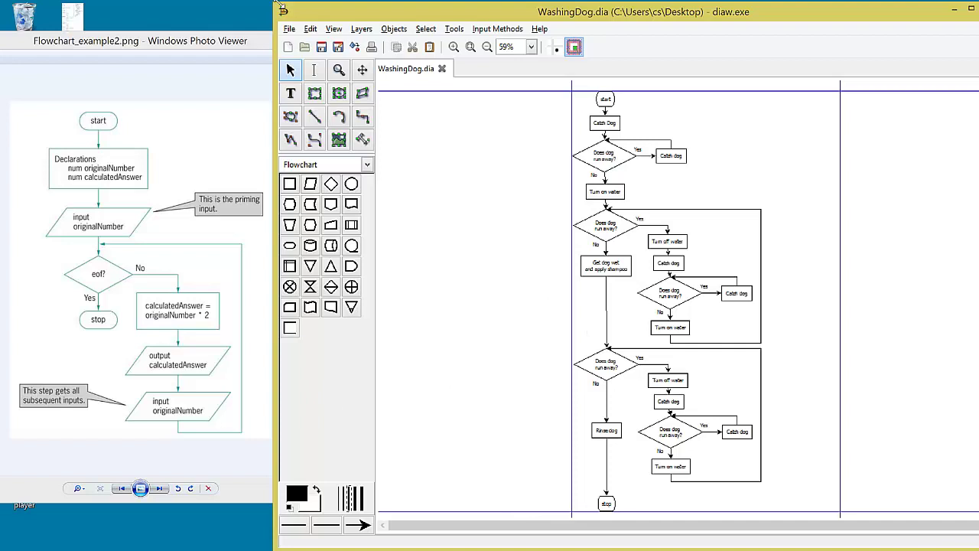
Create a new diagram in Dia and place a terminal shape labelled "start" near the top of the first page
click(289, 48)
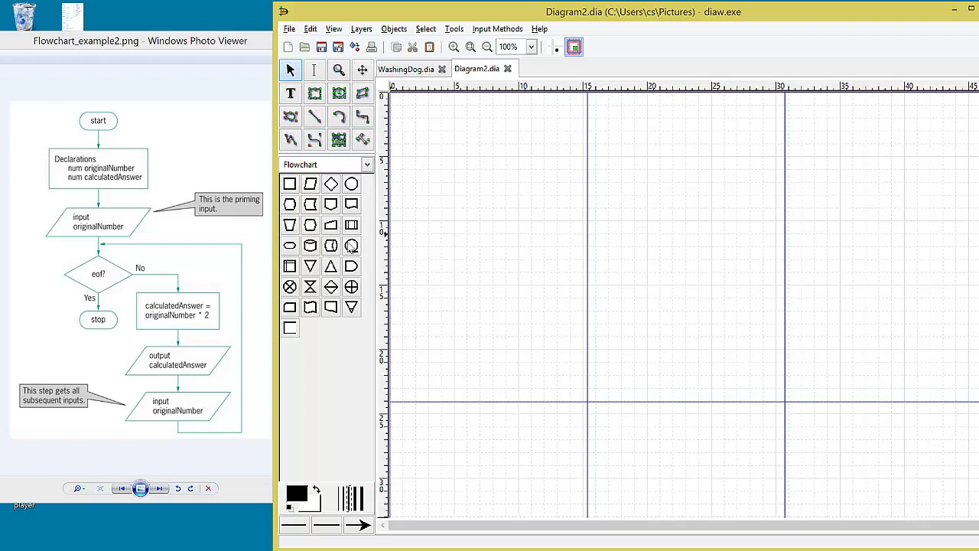
click(290, 245)
click(516, 155)
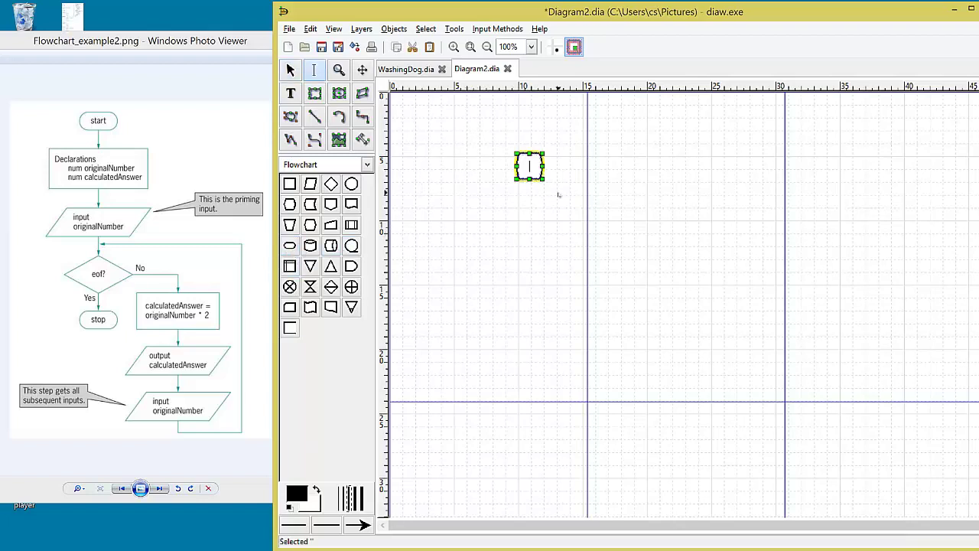
text(start)
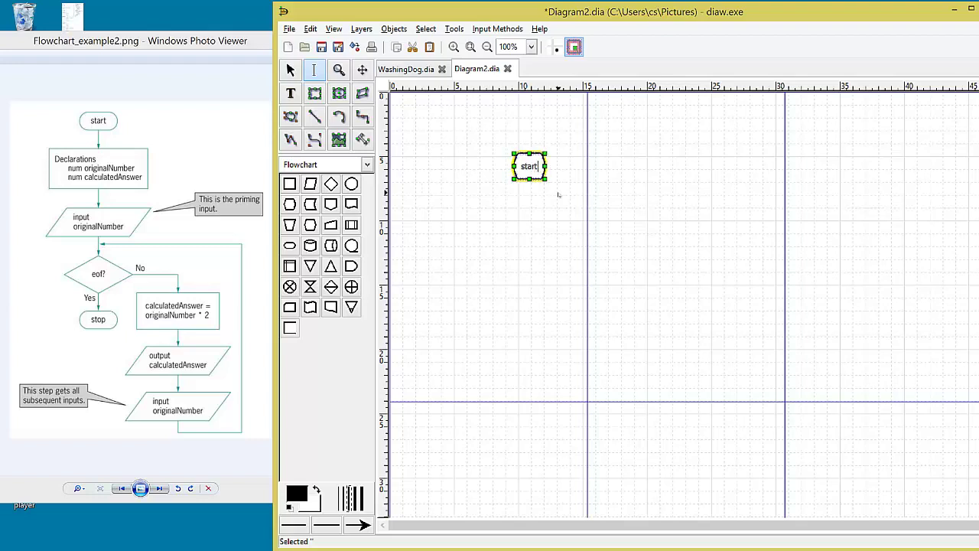
click(453, 271)
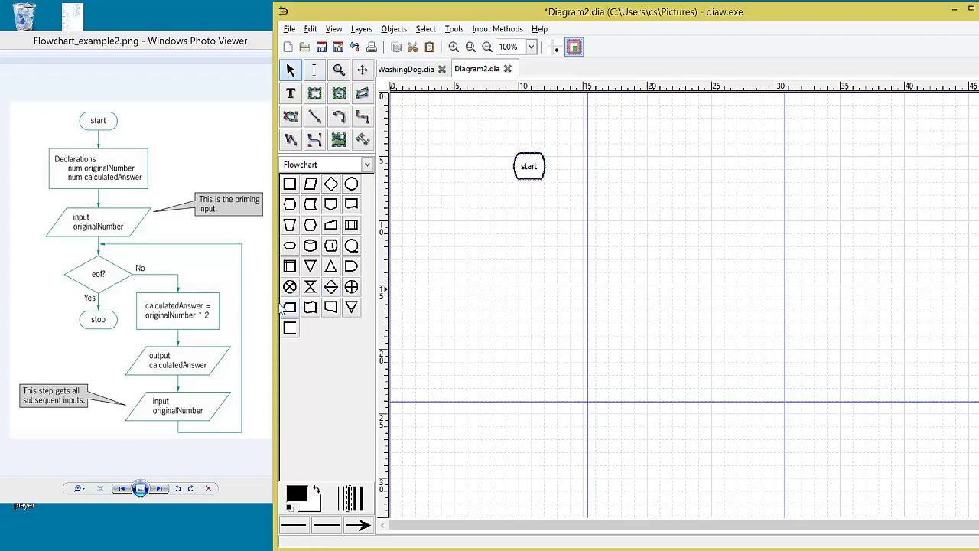
Add a terminal shape labelled "stop" well below the start shape, at about 30 on the vertical ruler
click(290, 244)
click(524, 480)
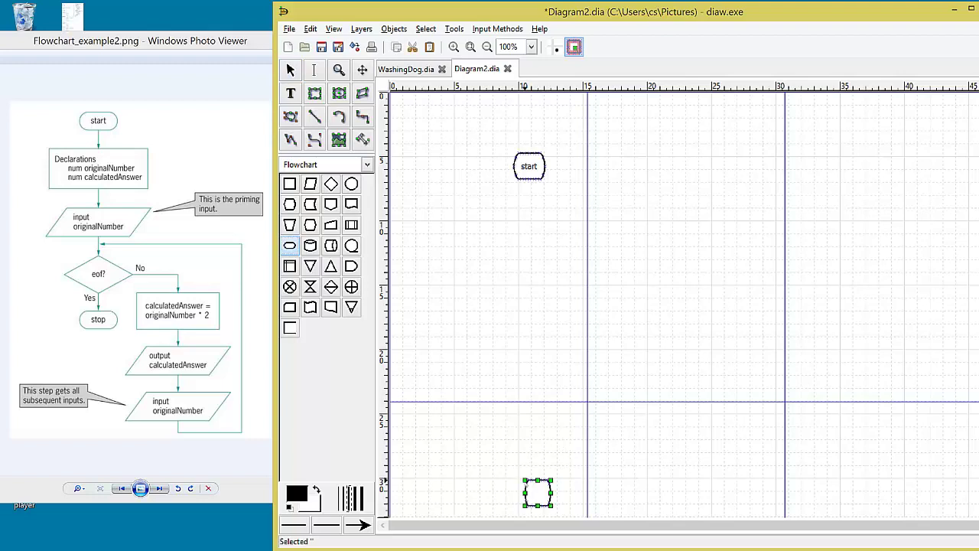
text(stop)
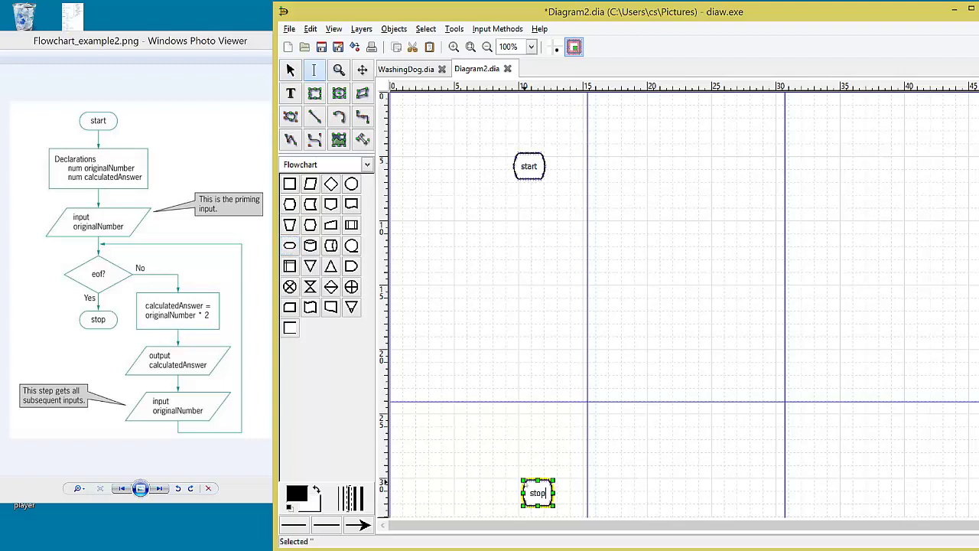
click(508, 358)
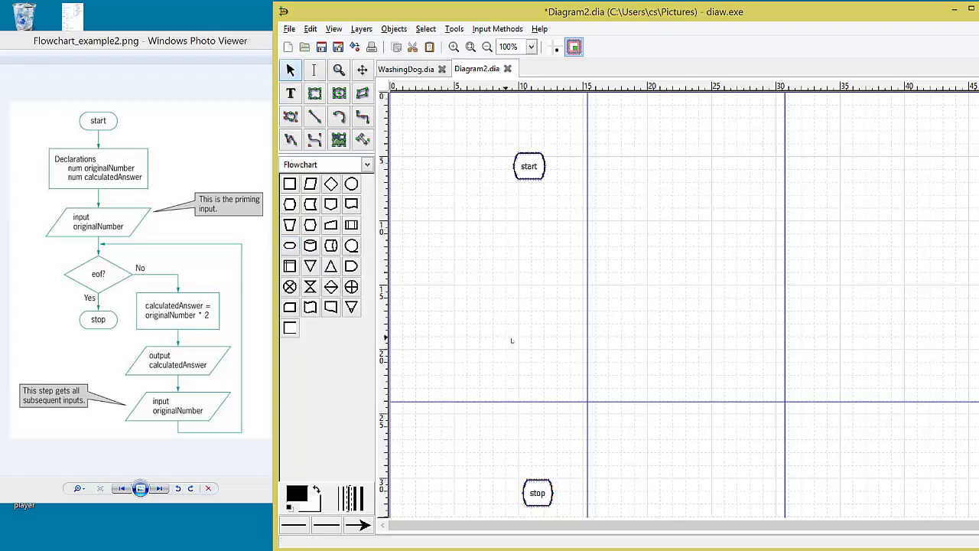
Add a process box below the start shape with the text lines "Declaration" and "num originalNumber"
click(296, 185)
click(507, 209)
text(D)
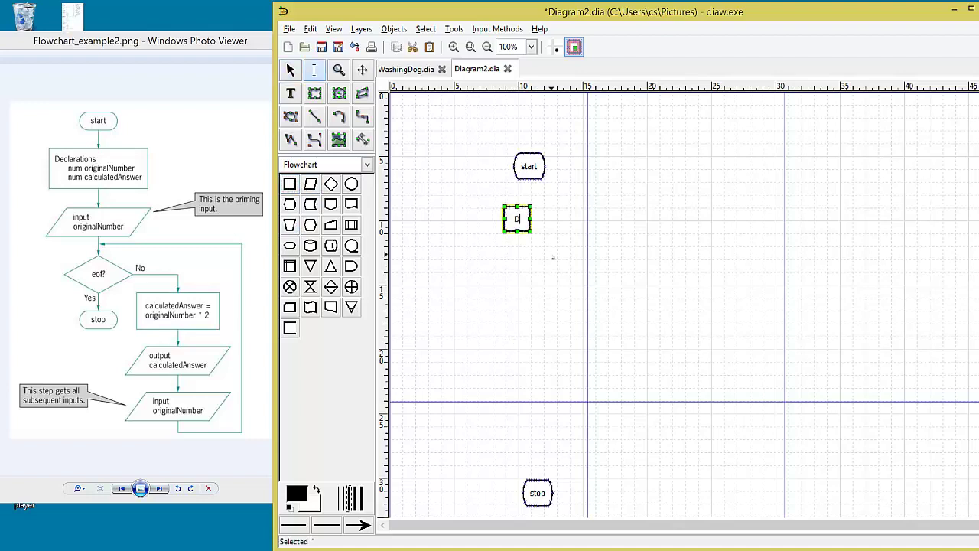
text(eclaration)
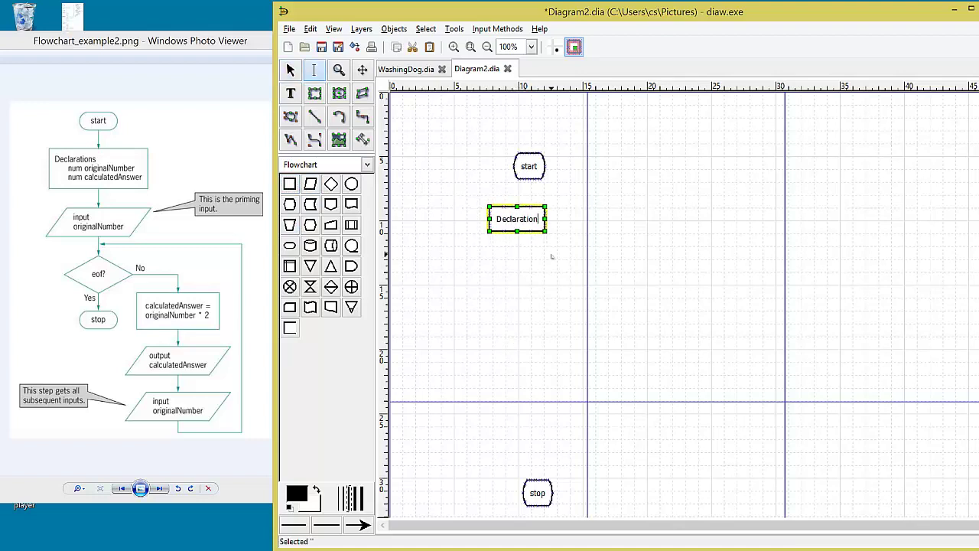
key(Return)
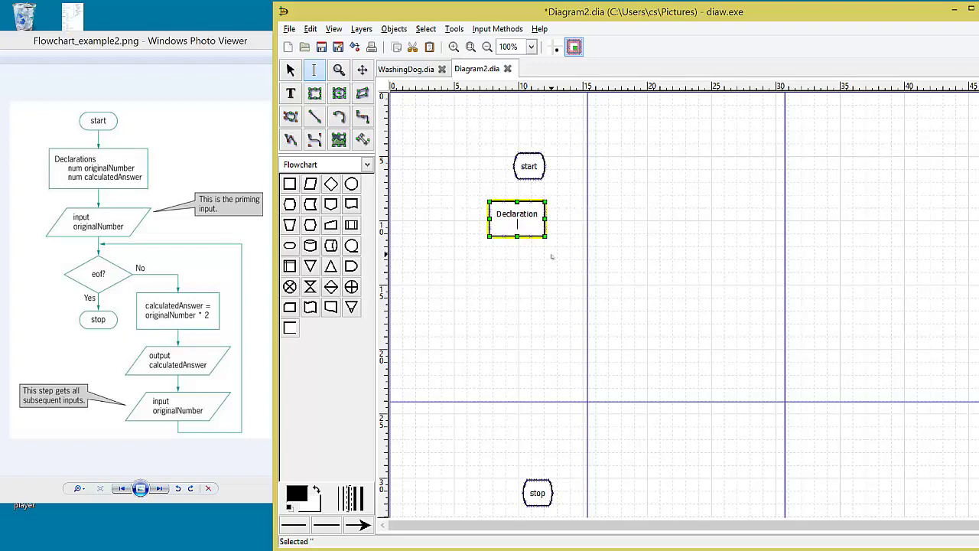
text(num original)
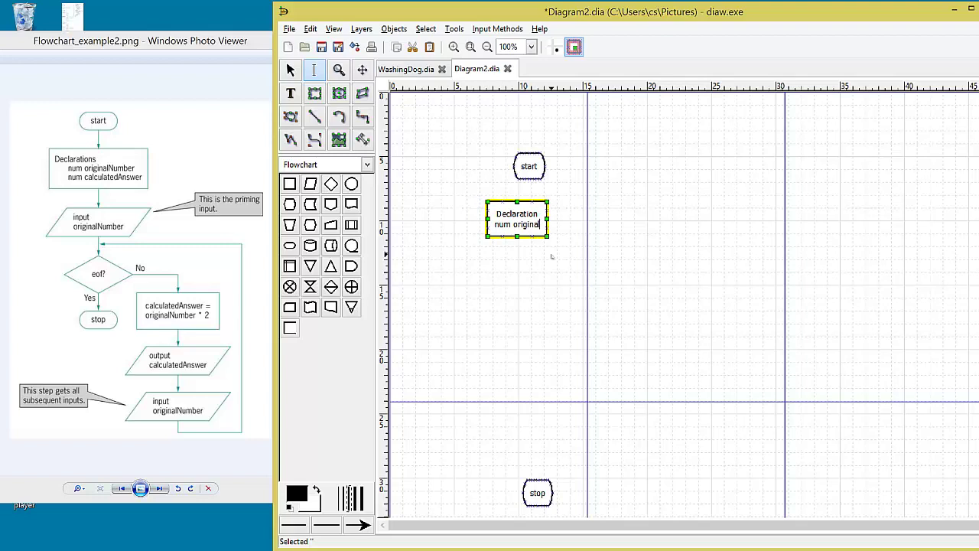
text(Number)
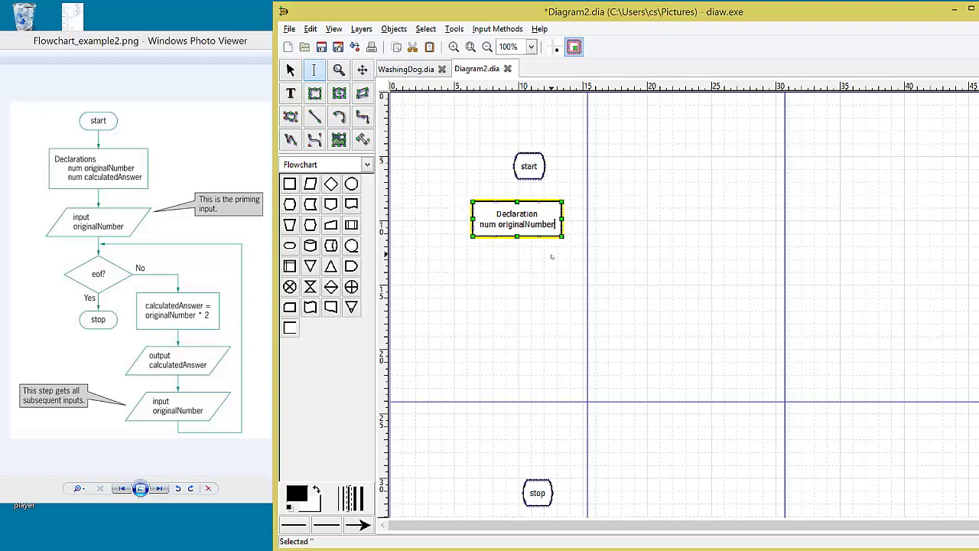
Add "num calculatedAnswer" as the third text line of the declaration box
key(Return)
text(num)
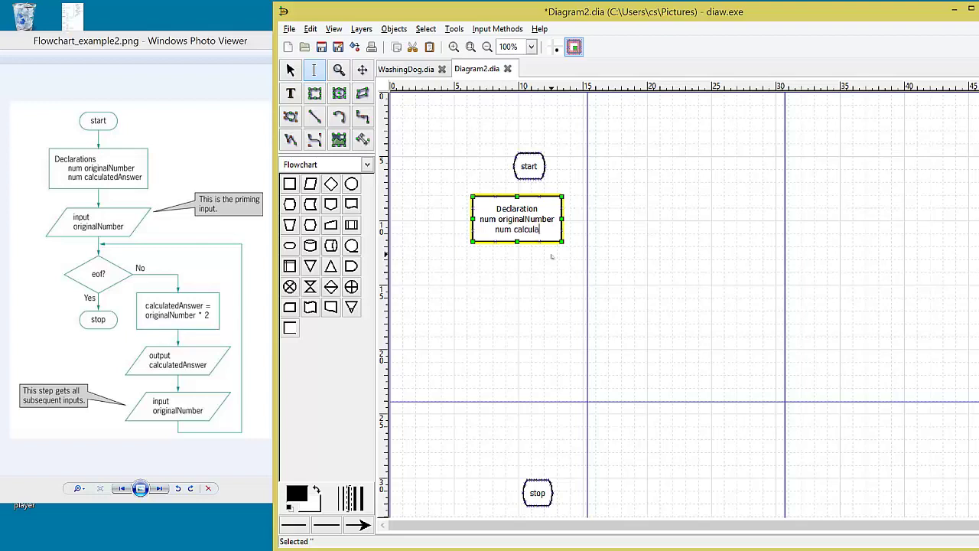
text(calculatedNumber)
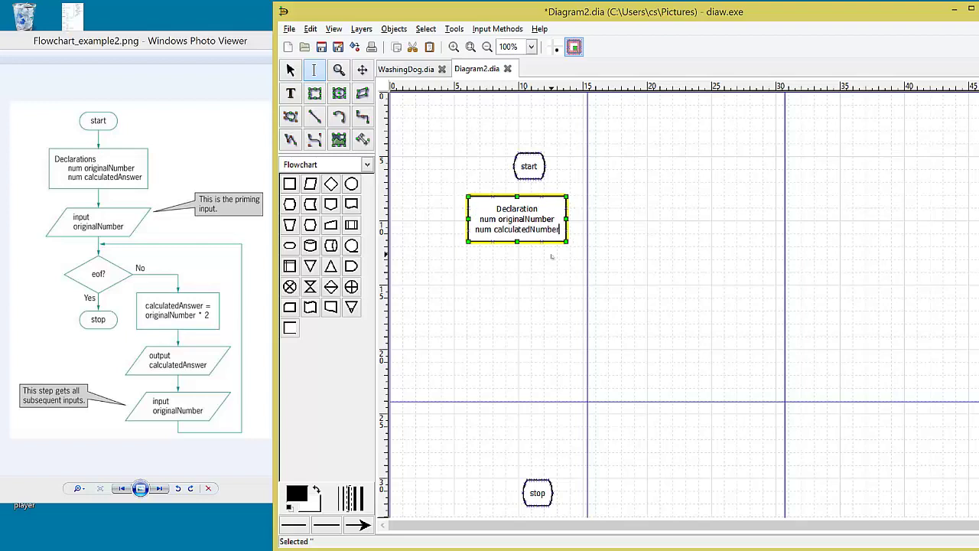
key(BackSpace)
key(BackSpace)
key(BackSpace)
key(BackSpace)
key(BackSpace)
text(swer)
click(536, 275)
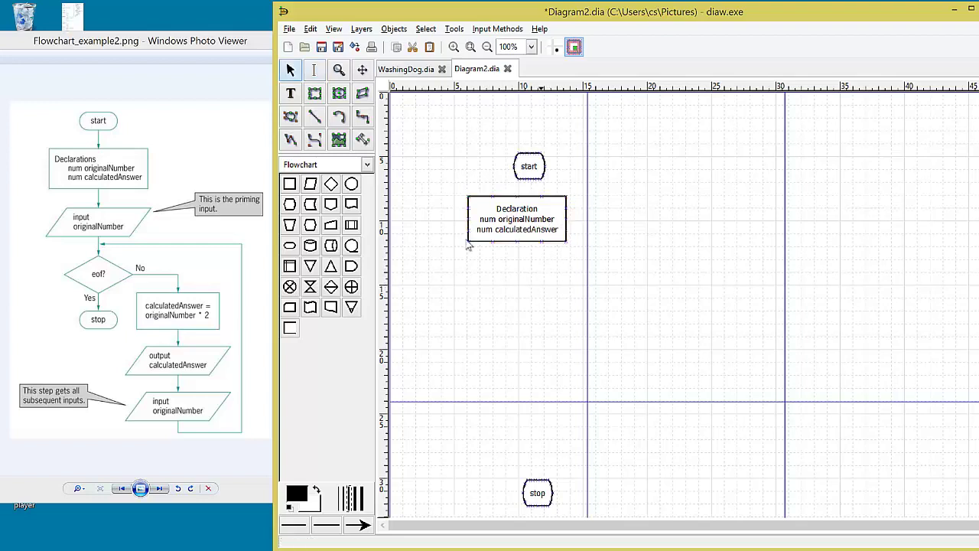
Add an input/output parallelogram below the declaration box with the two-line text "input" and "originalNumber"
click(310, 186)
click(513, 268)
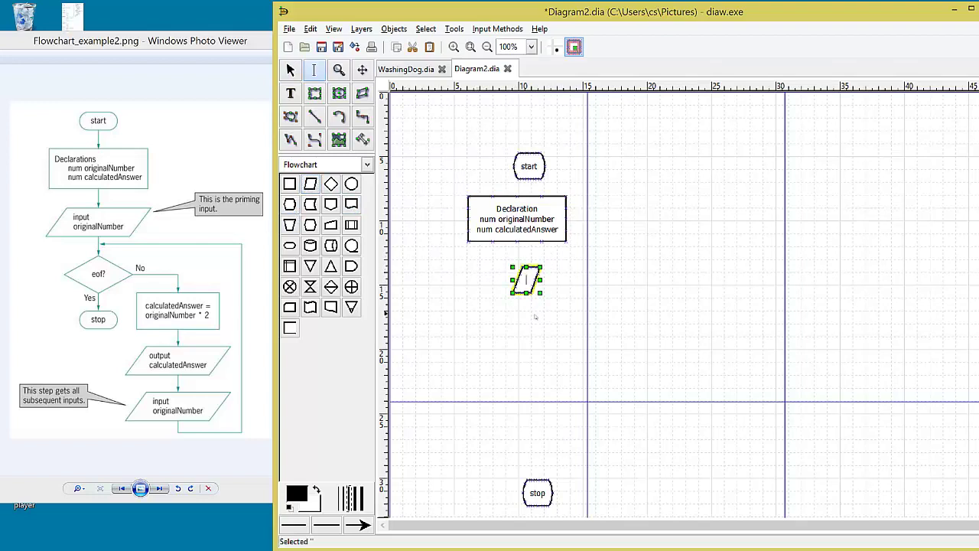
text(input)
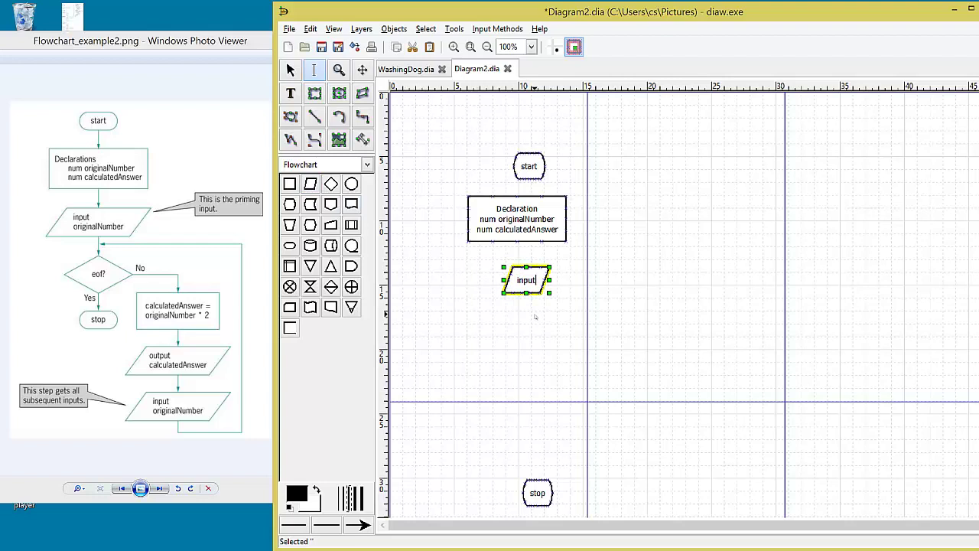
key(Return)
text(o)
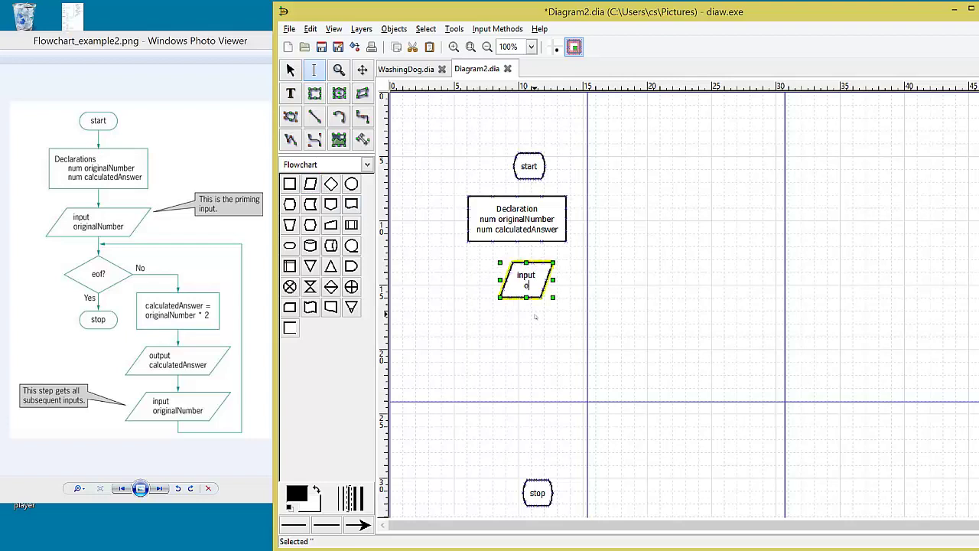
text(riginal)
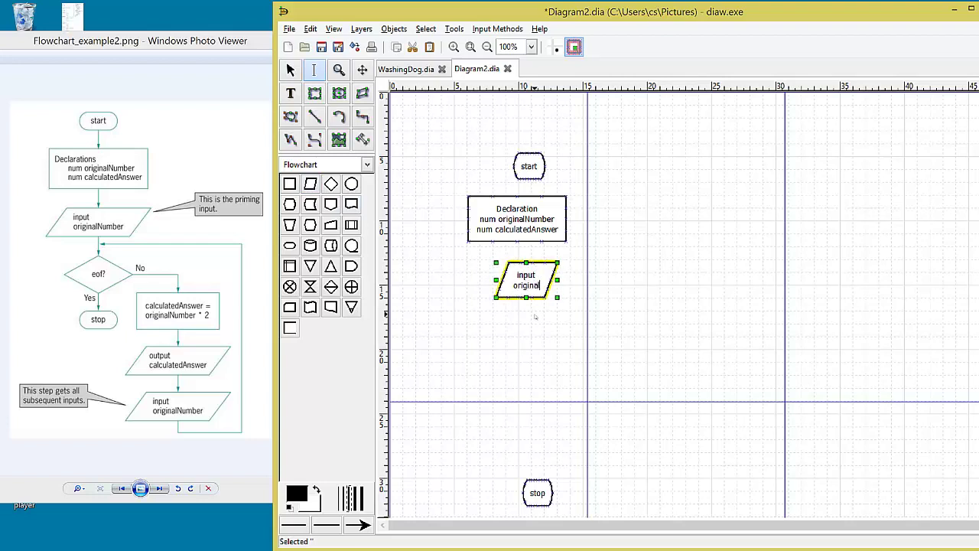
text(Number)
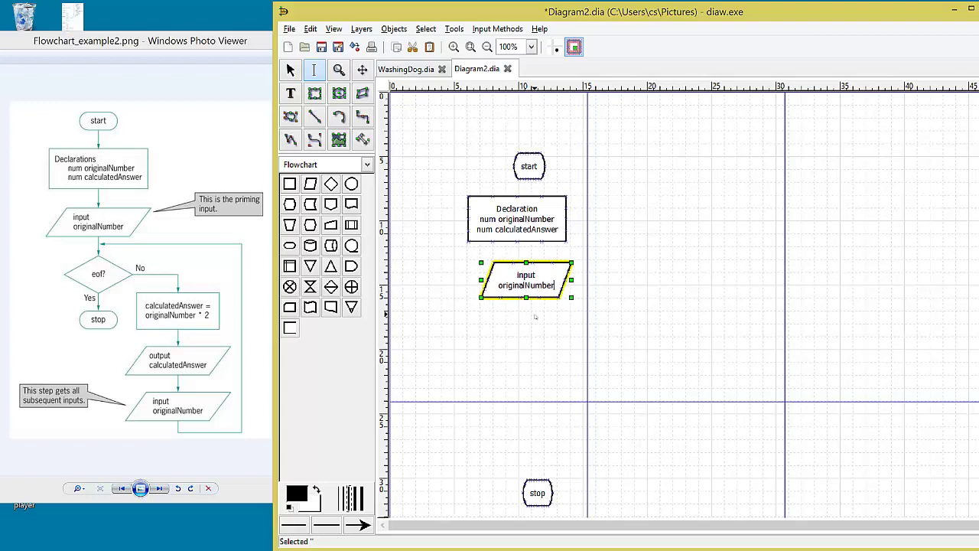
click(483, 338)
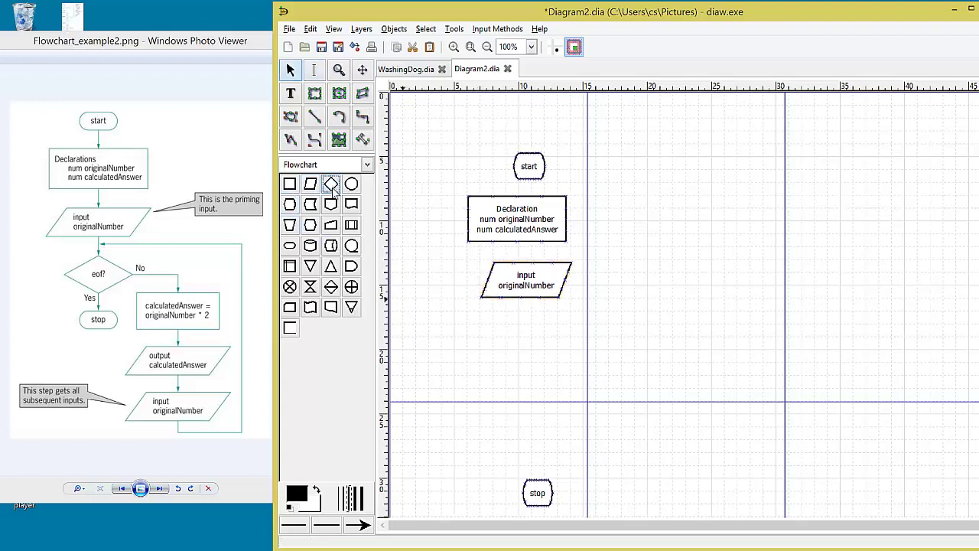
Add a decision diamond labelled "eof?" below the input parallelogram
click(330, 184)
click(511, 323)
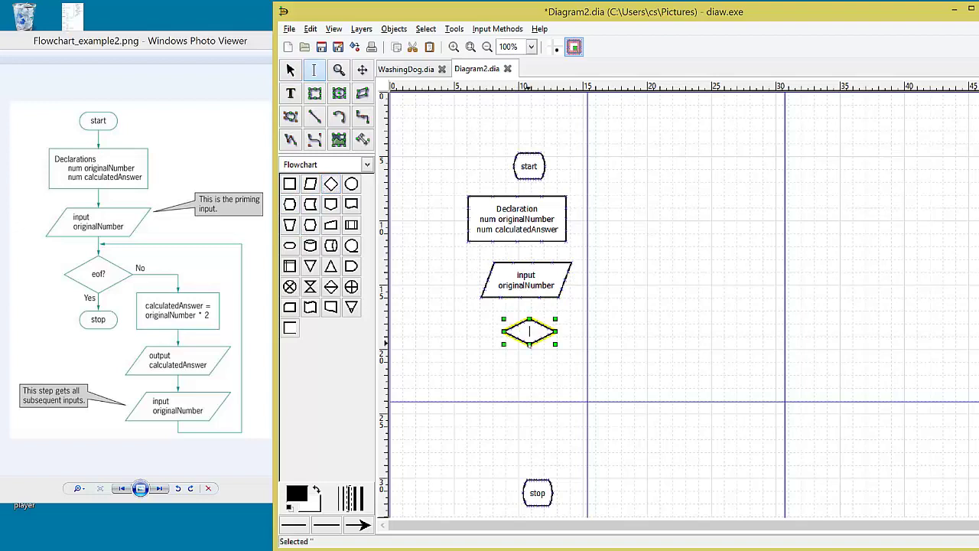
text(eof)
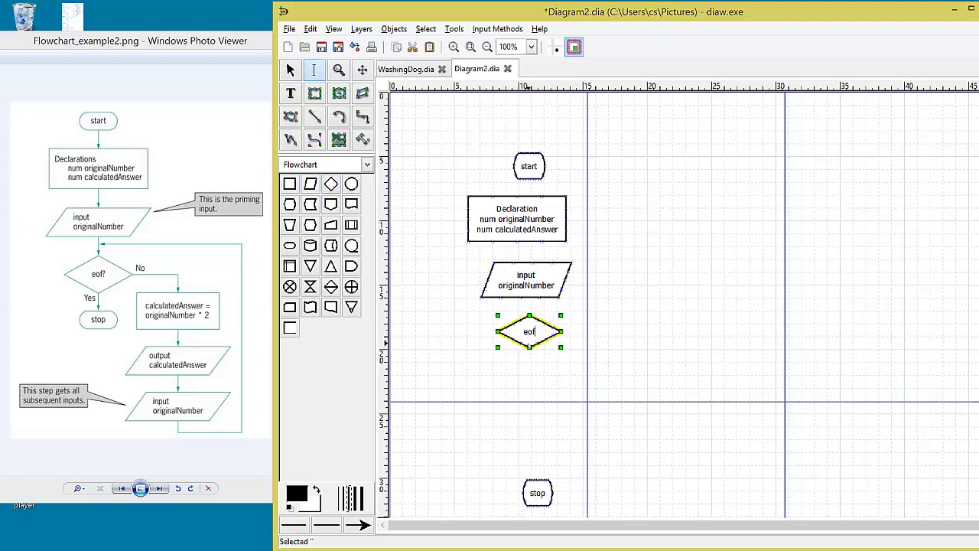
text(?)
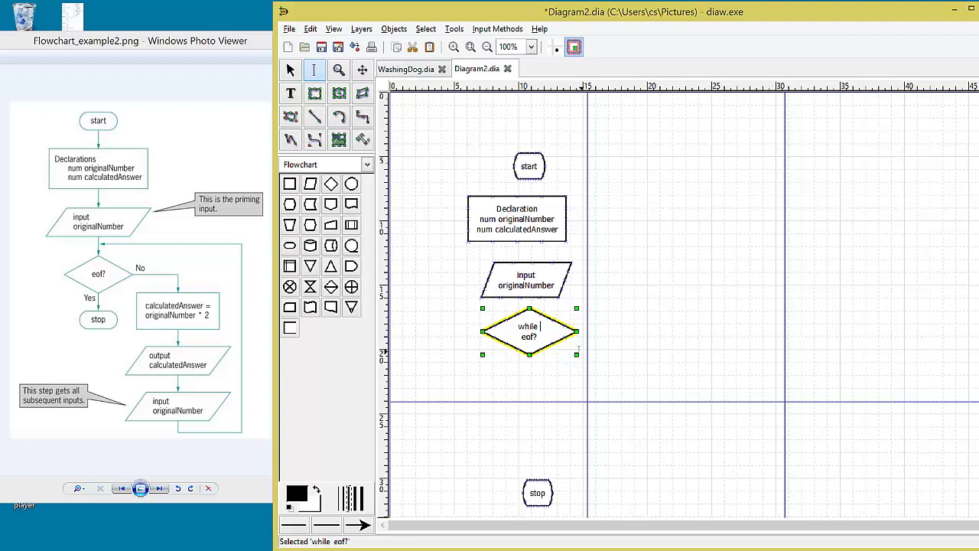
Delete the "while" line from the decision diamond's text, leaving only "eof?"
key(BackSpace)
key(BackSpace)
key(BackSpace)
key(BackSpace)
key(BackSpace)
key(BackSpace)
key(BackSpace)
click(291, 70)
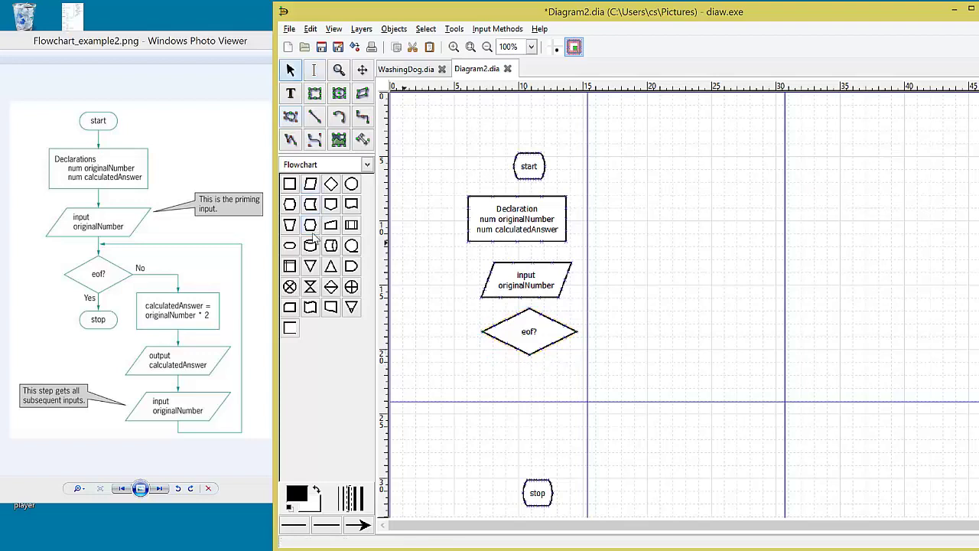
Add the text label "No" beside the decision diamond's right corner and "Yes" at its lower left
click(291, 93)
click(578, 318)
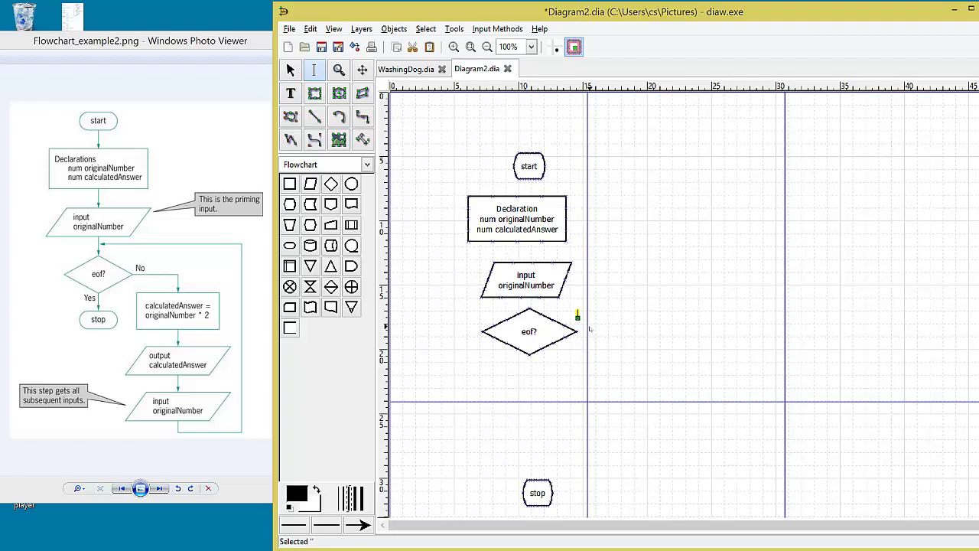
text(No)
click(292, 95)
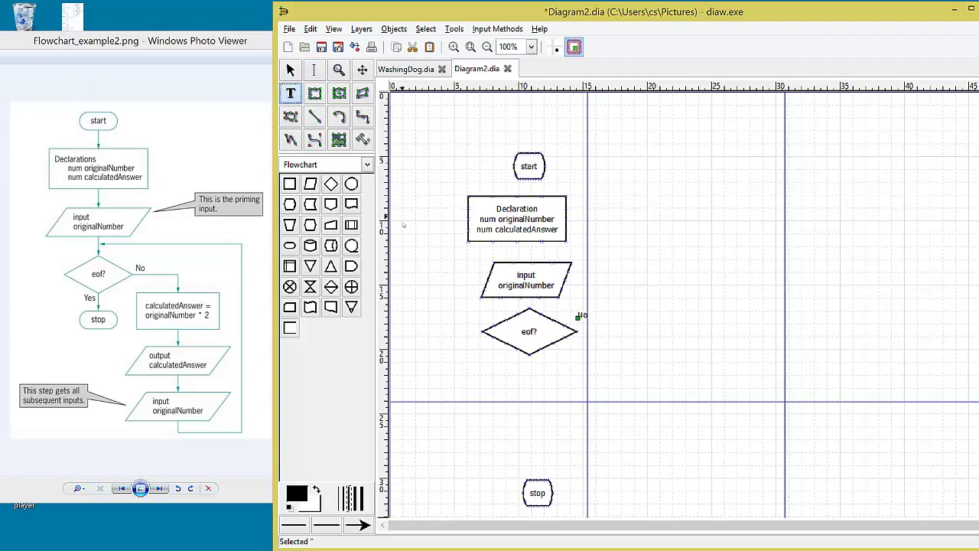
click(494, 357)
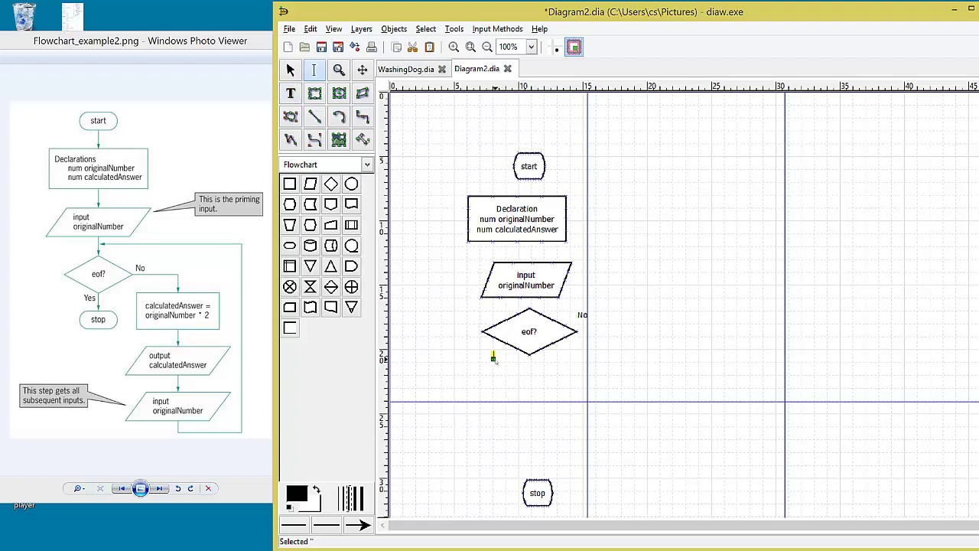
text(Yes)
click(524, 374)
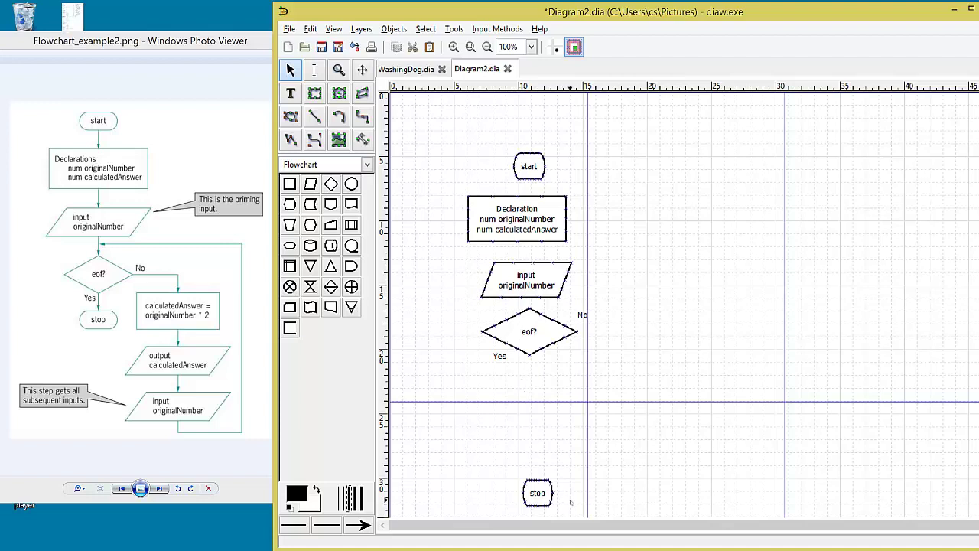
Connect the decision diamond's bottom to the stop shape with a vertical arrow, and move the "Yes" and "No" labels closer to the diamond
click(316, 111)
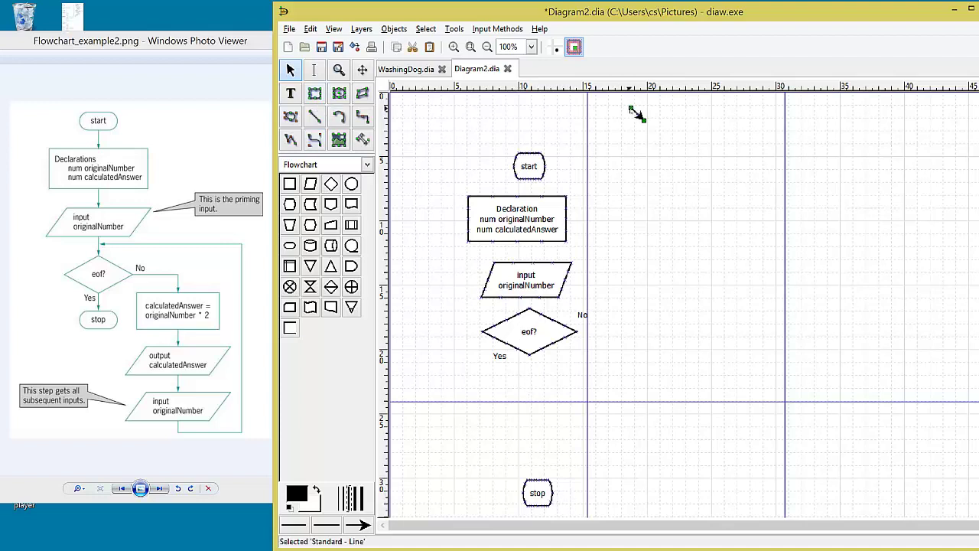
mouse_move(644, 120)
mouse_down()
mouse_move(608, 263)
mouse_move(549, 351)
mouse_move(529, 355)
mouse_up()
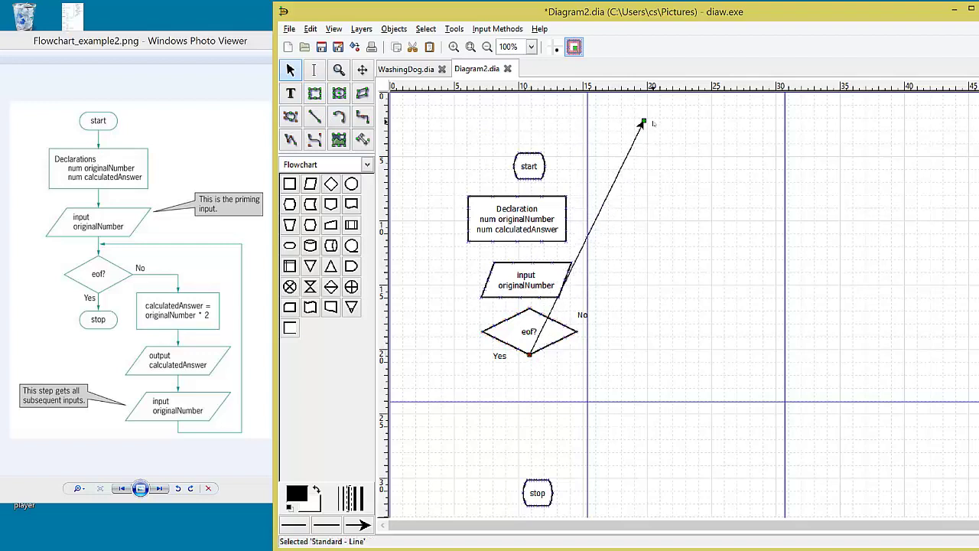
drag(643, 122, 531, 455)
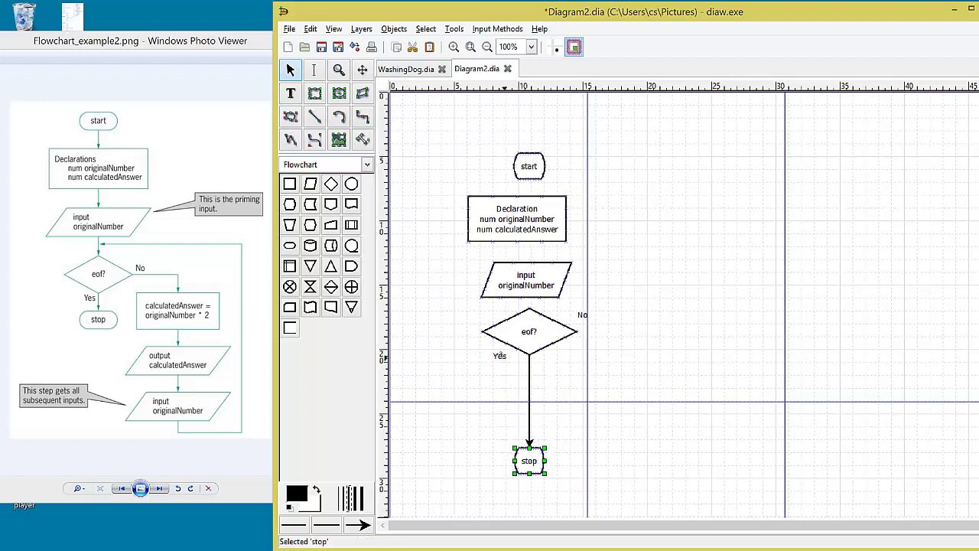
drag(498, 354, 514, 358)
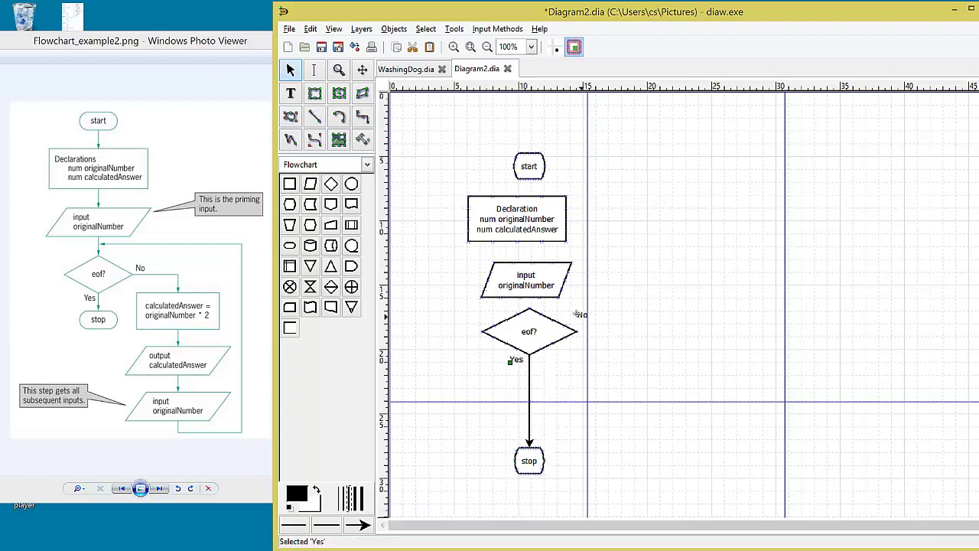
drag(576, 313, 577, 320)
Draw connecting arrows from start to the declaration box, from there to the input parallelogram, and on to the decision diamond
click(528, 165)
click(314, 116)
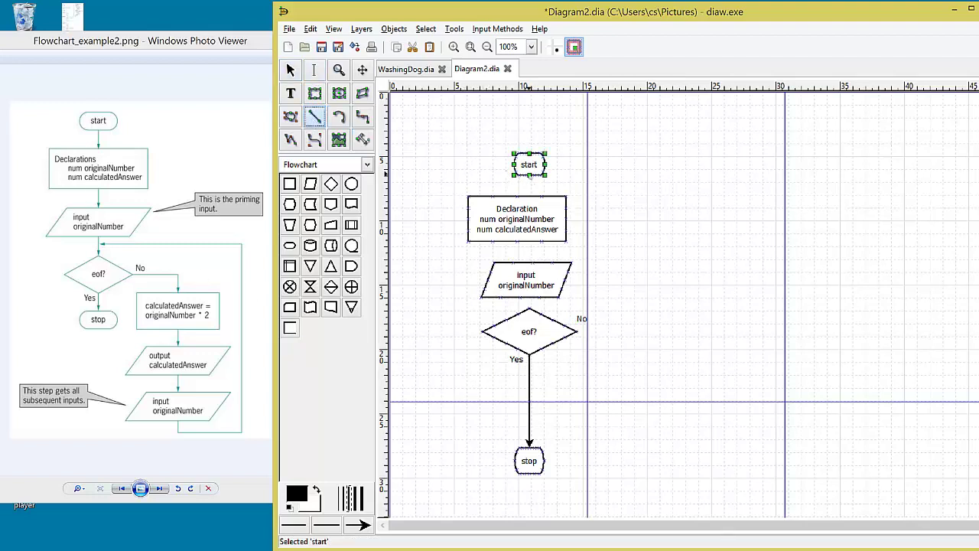
drag(529, 176, 519, 196)
click(314, 116)
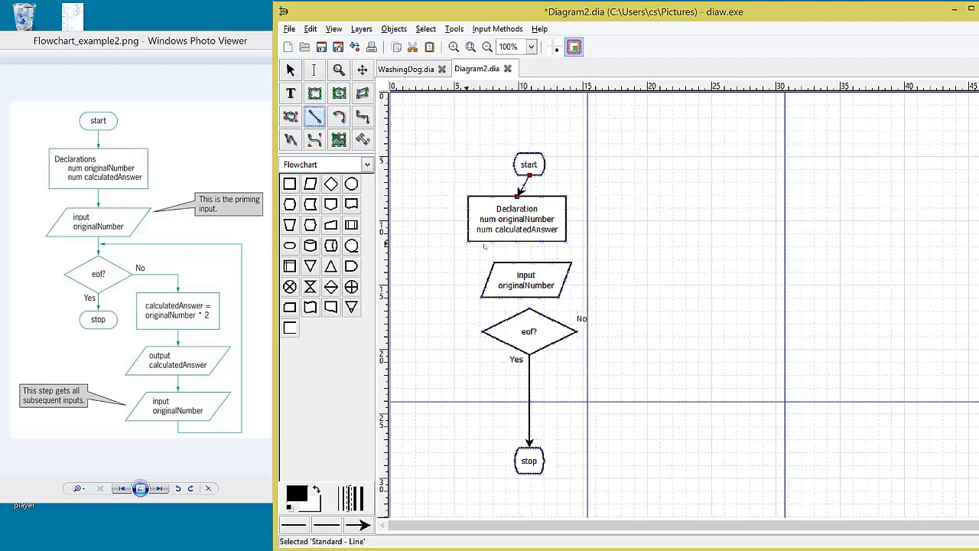
drag(529, 242, 530, 261)
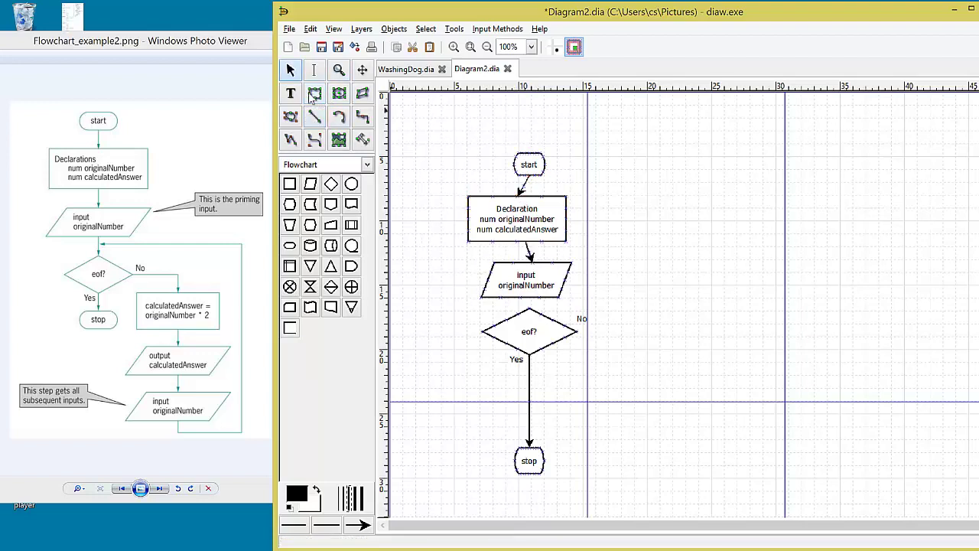
click(314, 117)
drag(530, 298, 546, 272)
Shift the declaration box and the start shape slightly right and up to straighten the arrows between them
drag(533, 223, 550, 216)
drag(540, 170, 544, 167)
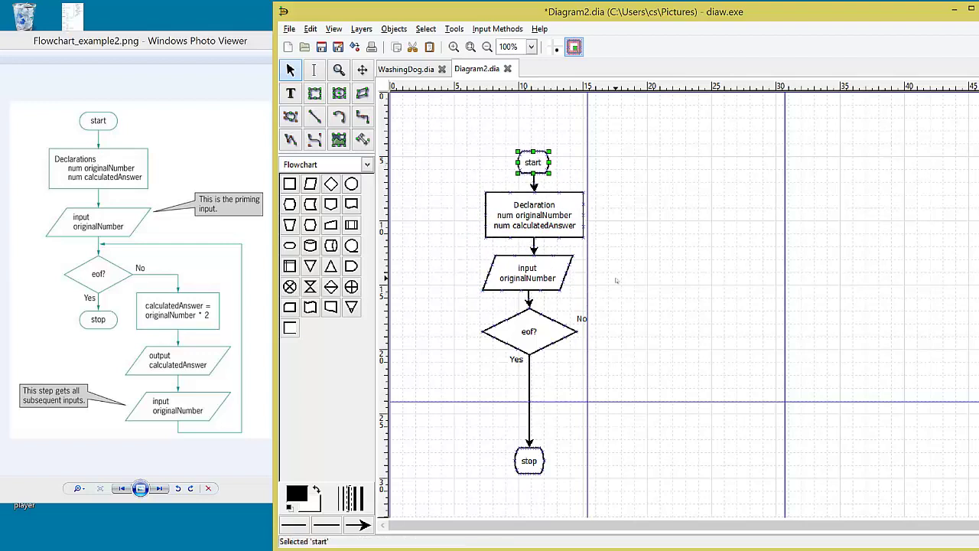
click(616, 281)
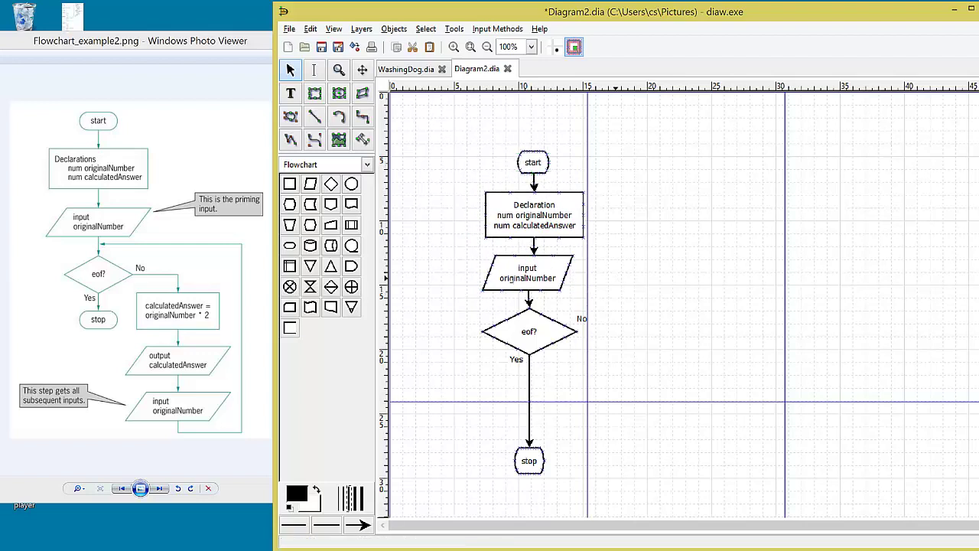
Add a process box to the lower right of the decision diamond with the text lines "calculatedAnswer =" and "originalNumber*2"
click(289, 185)
click(621, 375)
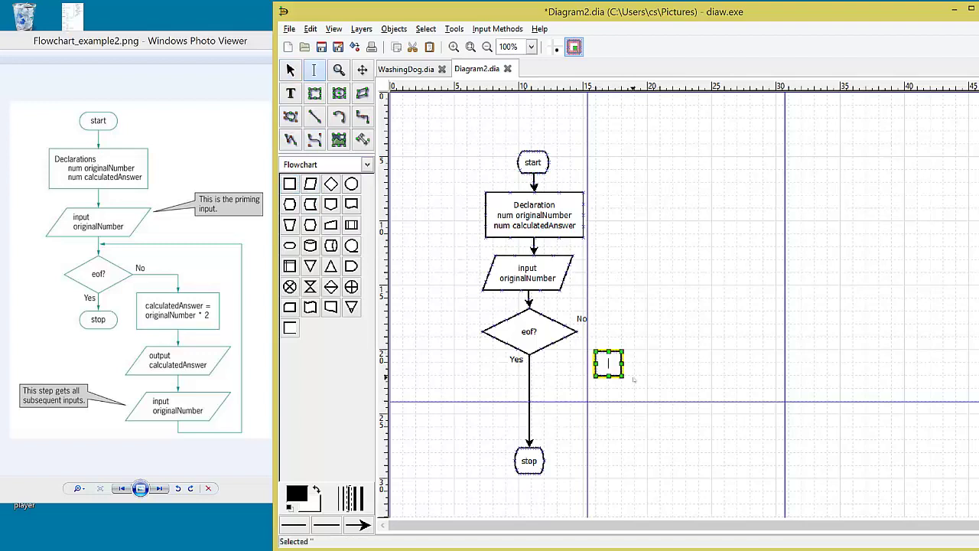
text(calculatedAnswer =)
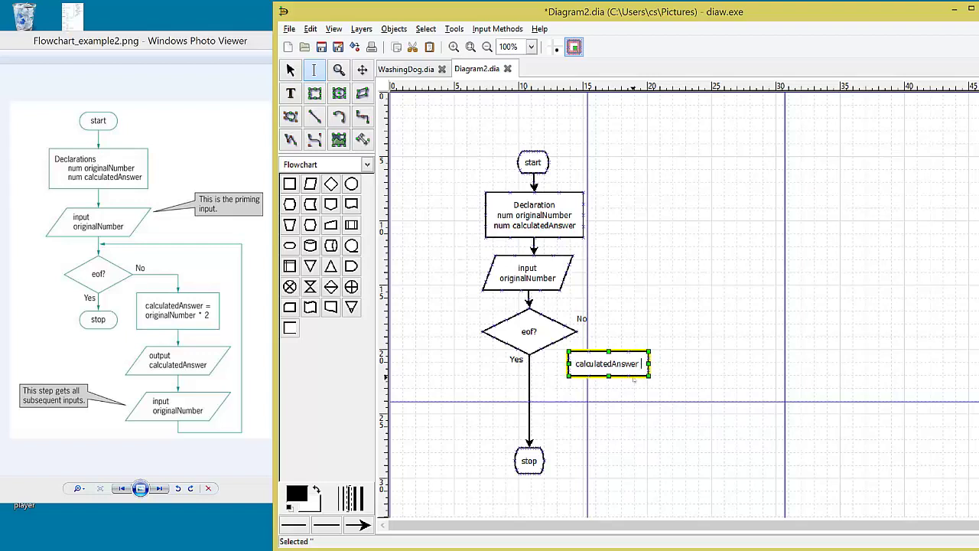
key(Return)
text(o)
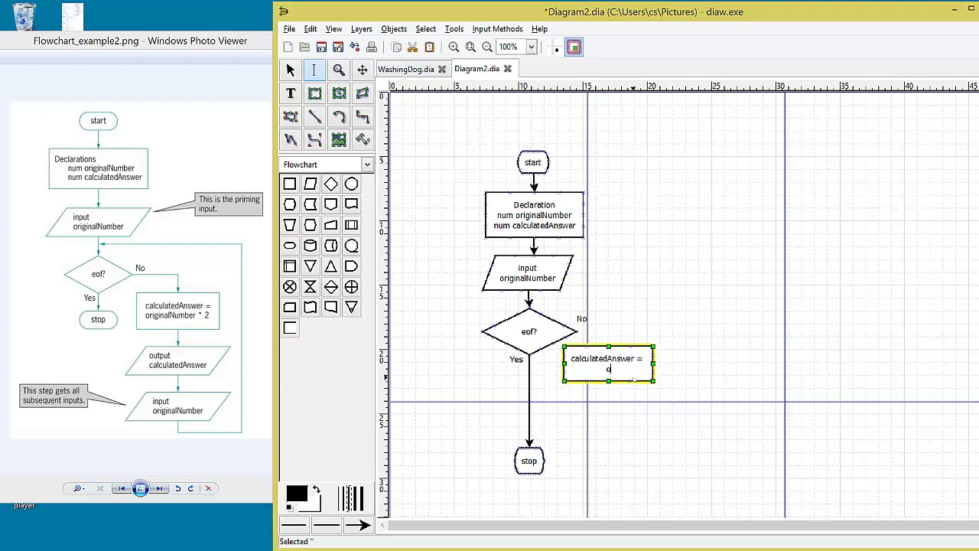
text(riginalNumber*2)
Add a parallelogram below the calculation box with the text lines "output" and "calculatedAnswer"
click(309, 185)
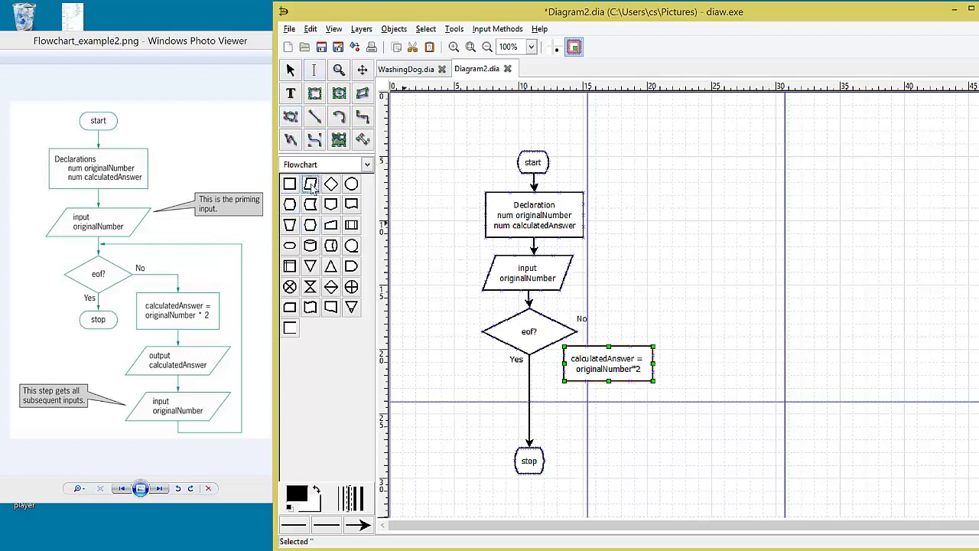
click(601, 402)
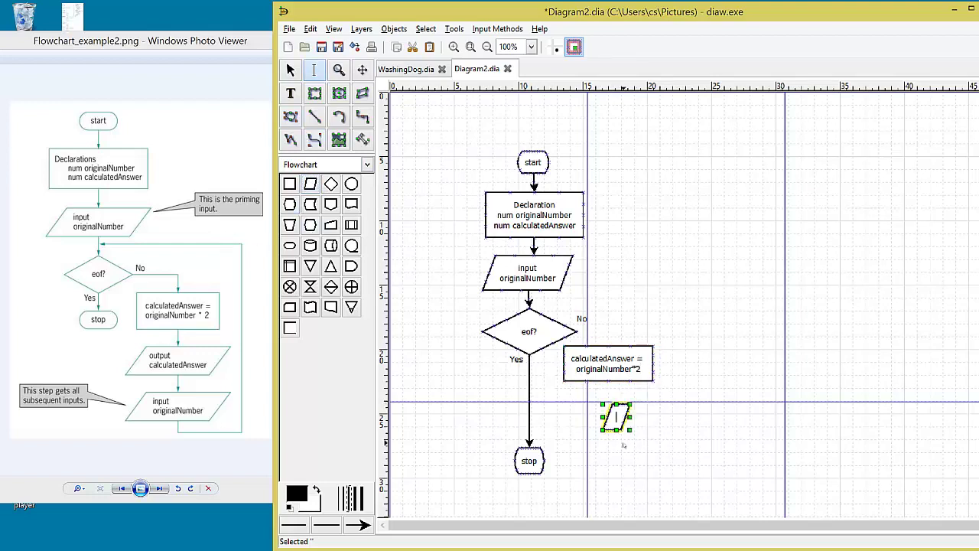
text(output)
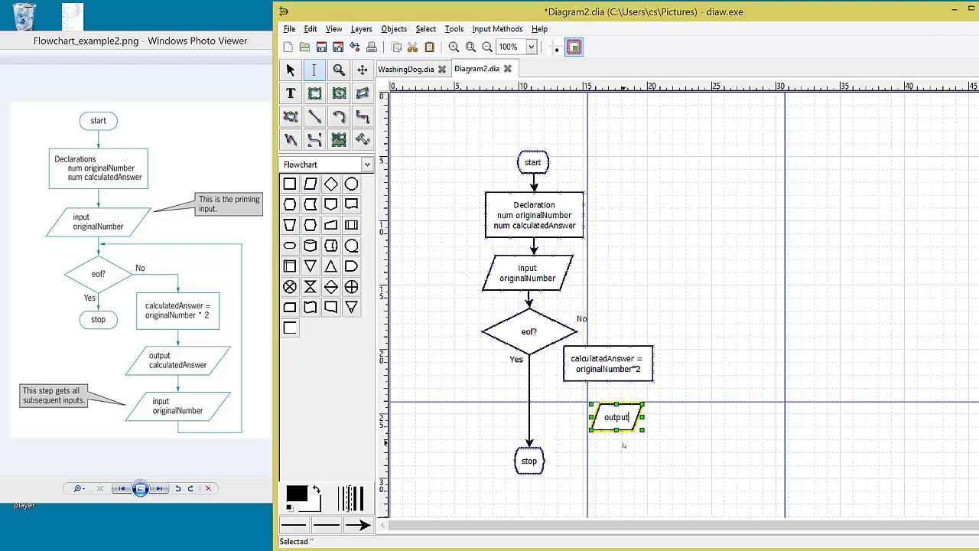
key(Return)
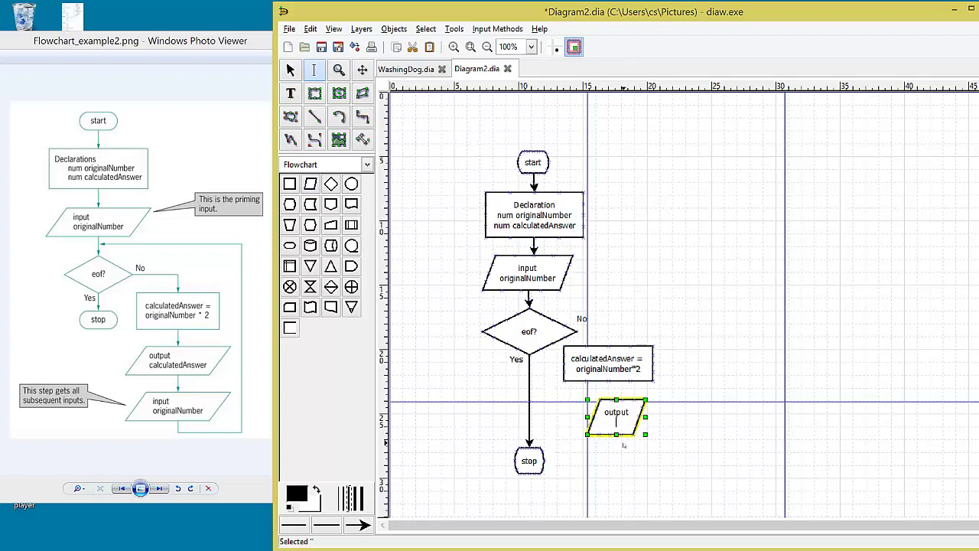
text(calculatedAnswer)
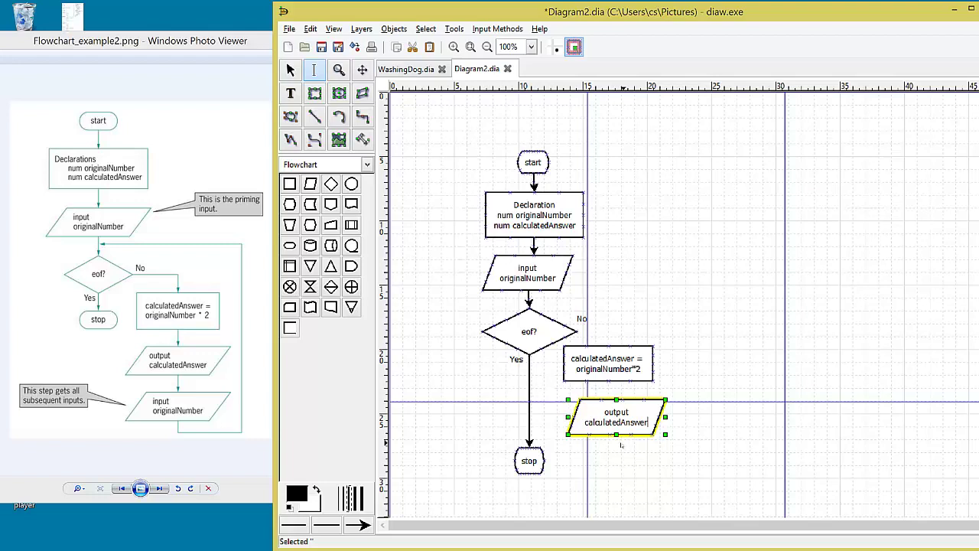
click(621, 439)
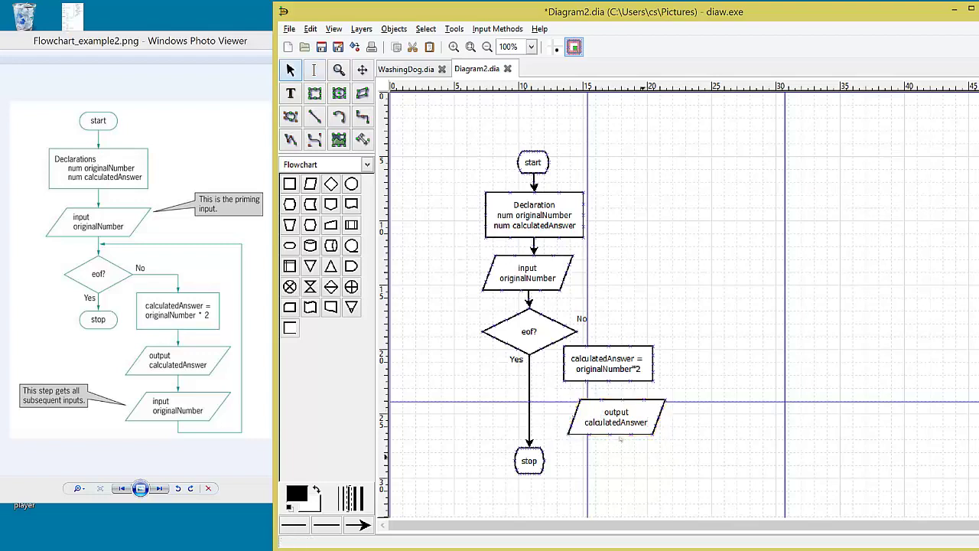
Add another parallelogram below the output parallelogram and begin its text with "input"
click(310, 185)
click(608, 457)
key(t)
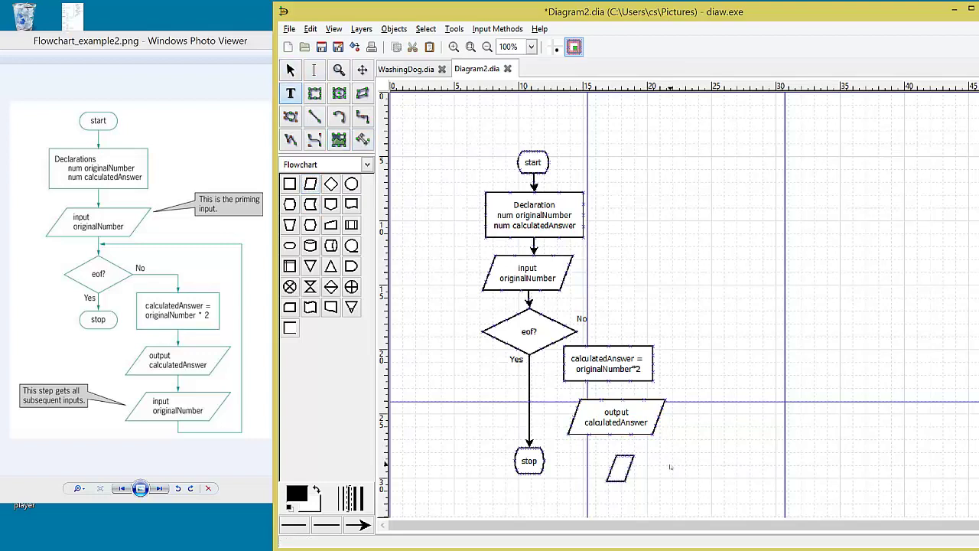
click(314, 70)
click(624, 470)
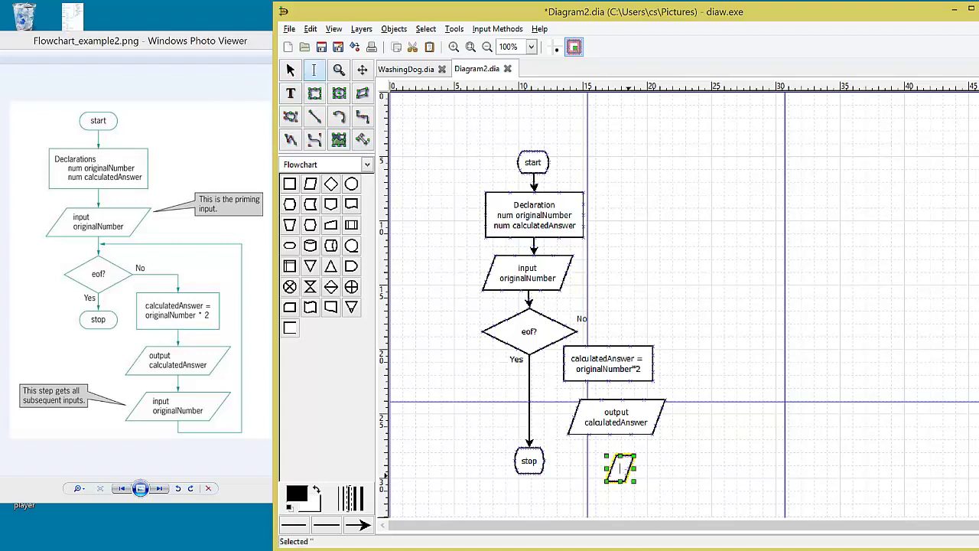
text(input )
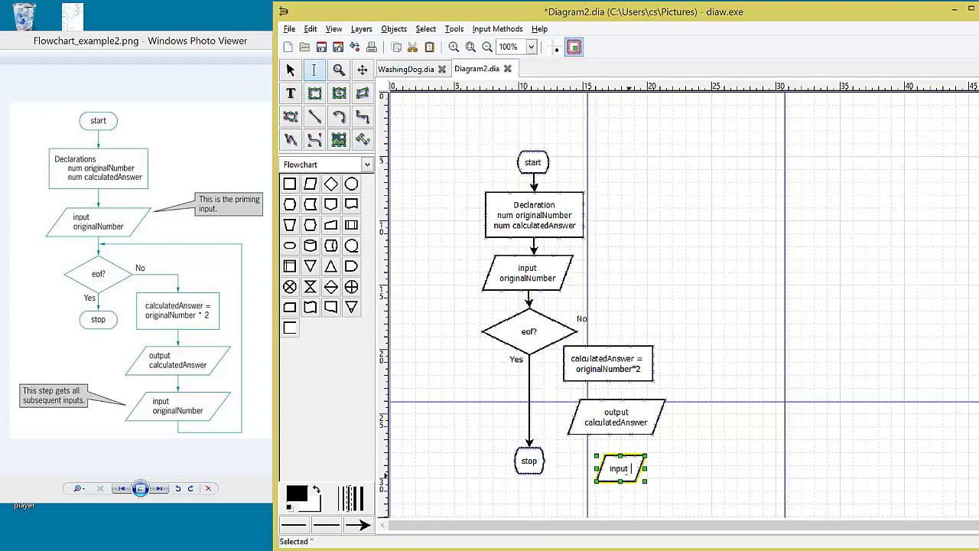
text(or)
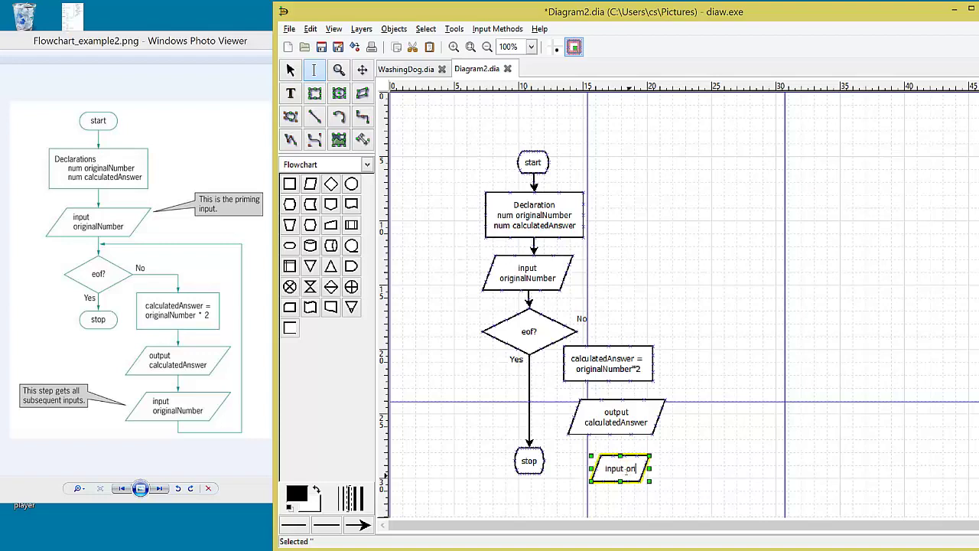